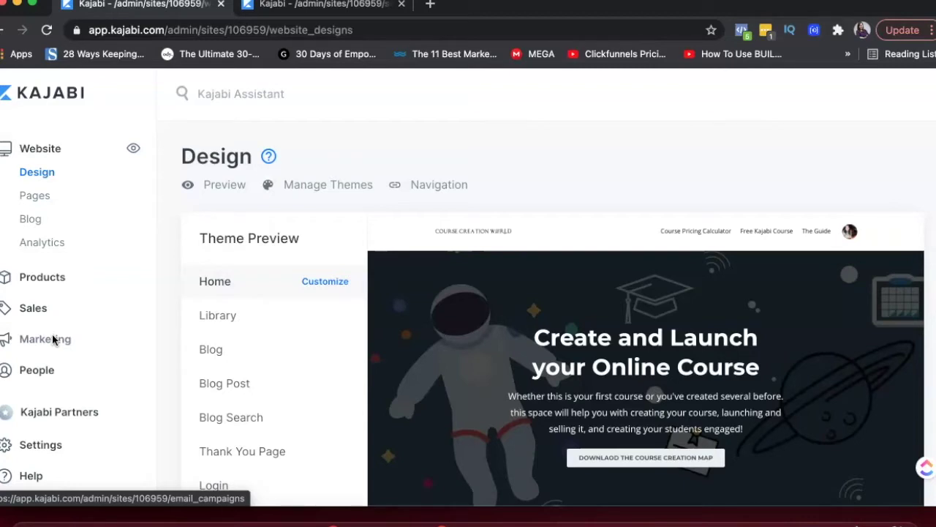
pyautogui.click(167, 310)
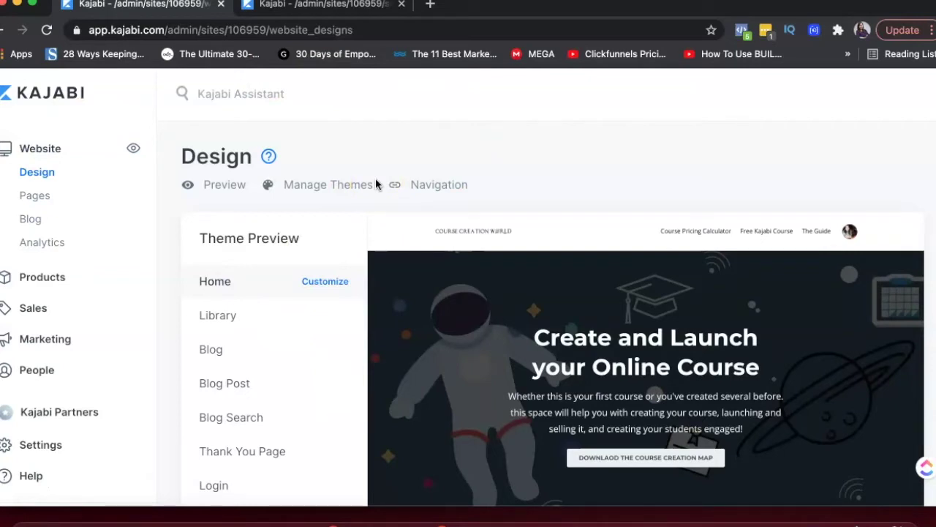
pyautogui.scroll(-2, 439, 140)
pyautogui.scroll(2, 440, 140)
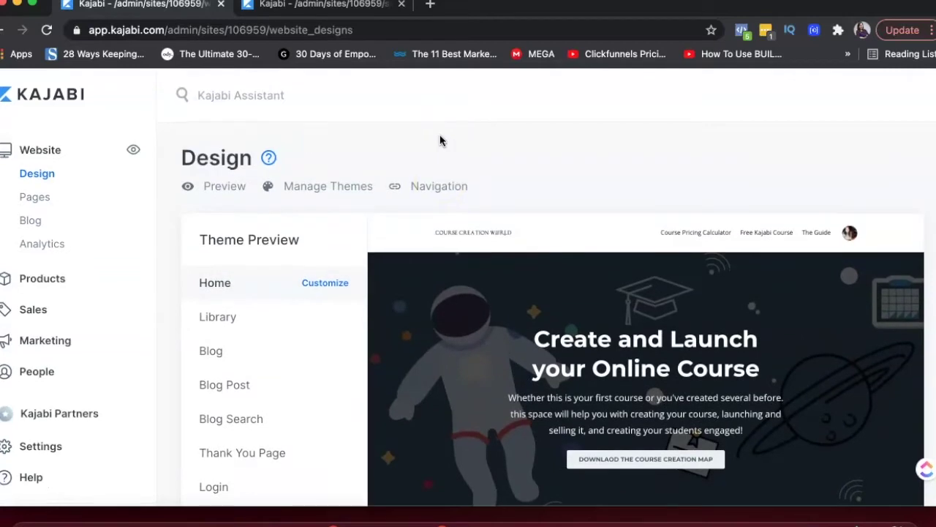
# Open the site's theme management page and review the current theme preview and the list of installed themes.
pyautogui.click(326, 186)
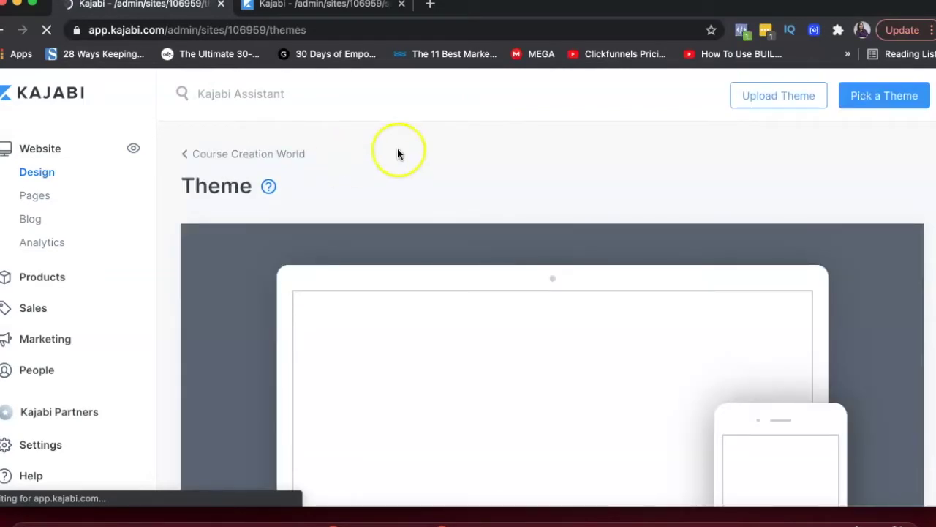
pyautogui.scroll(-2, 397, 153)
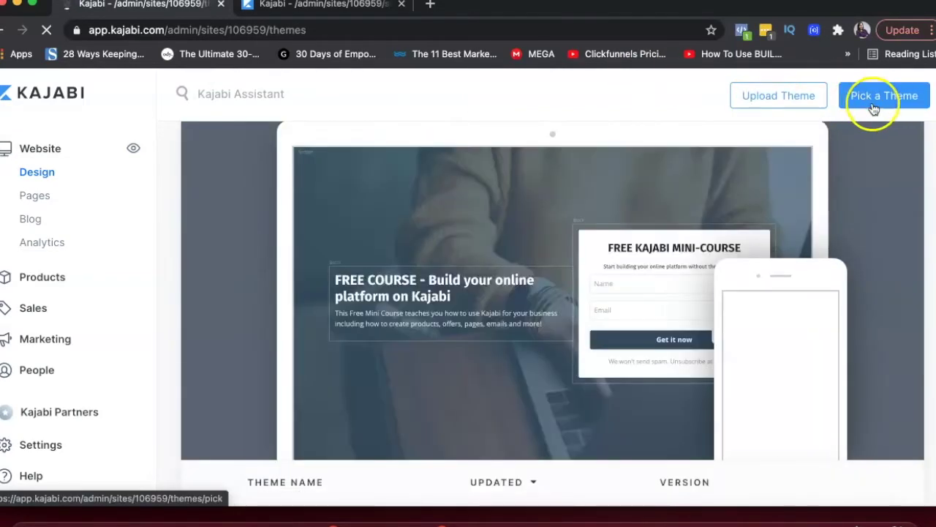
pyautogui.moveTo(578, 266)
pyautogui.scroll(-2, 574, 265)
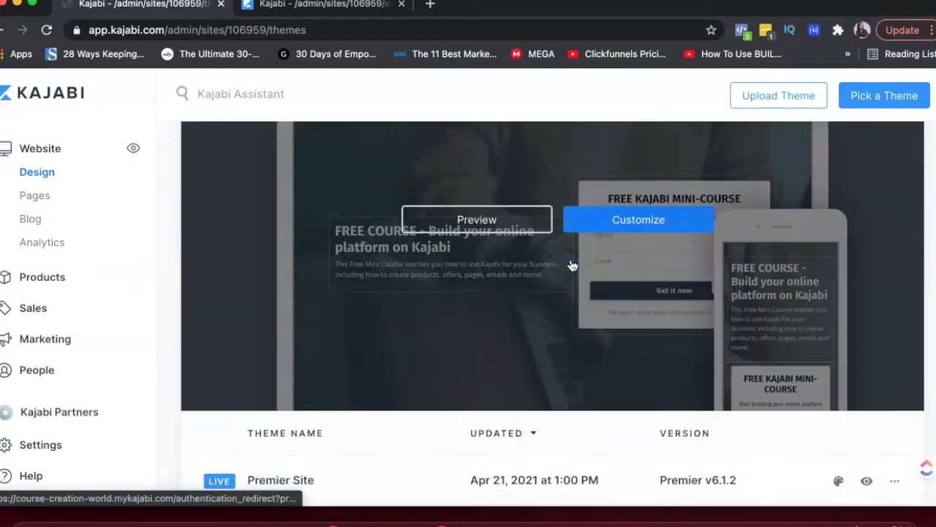
pyautogui.scroll(2, 570, 262)
pyautogui.scroll(-2, 571, 261)
# Open the gallery for picking a new theme and browse the available website themes and their descriptions.
pyautogui.click(891, 111)
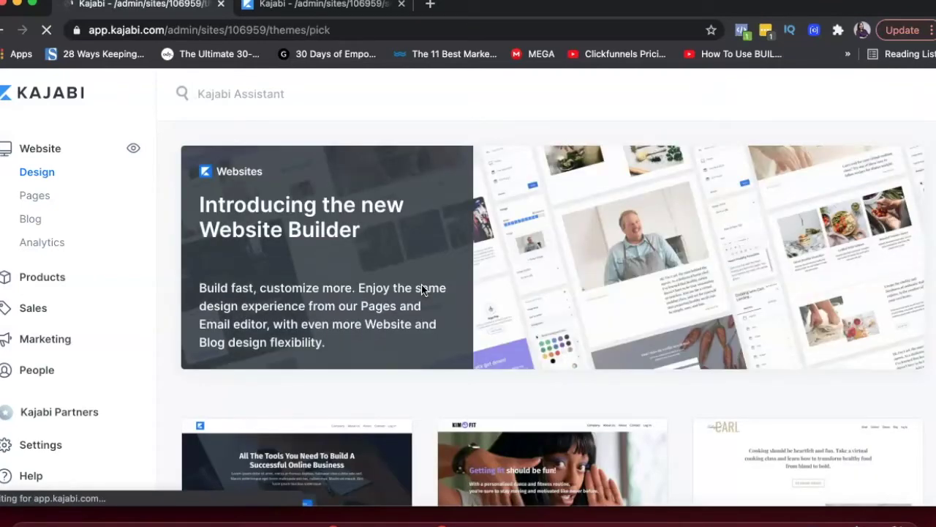
pyautogui.scroll(-3, 423, 290)
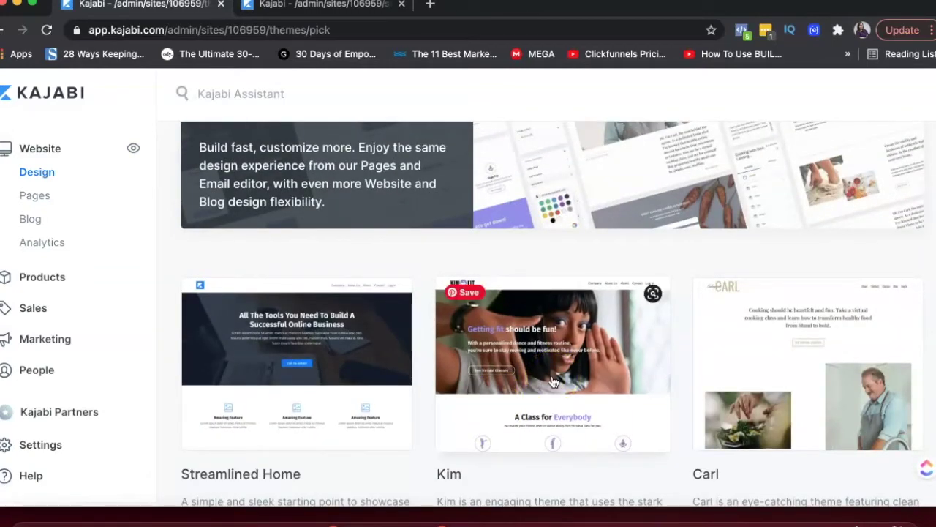
pyautogui.scroll(-4, 554, 381)
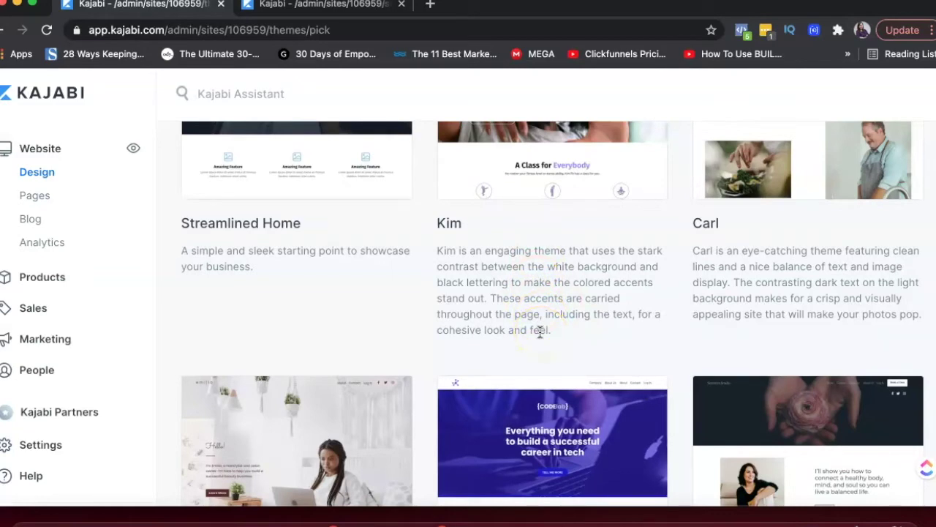
pyautogui.scroll(-8, 540, 332)
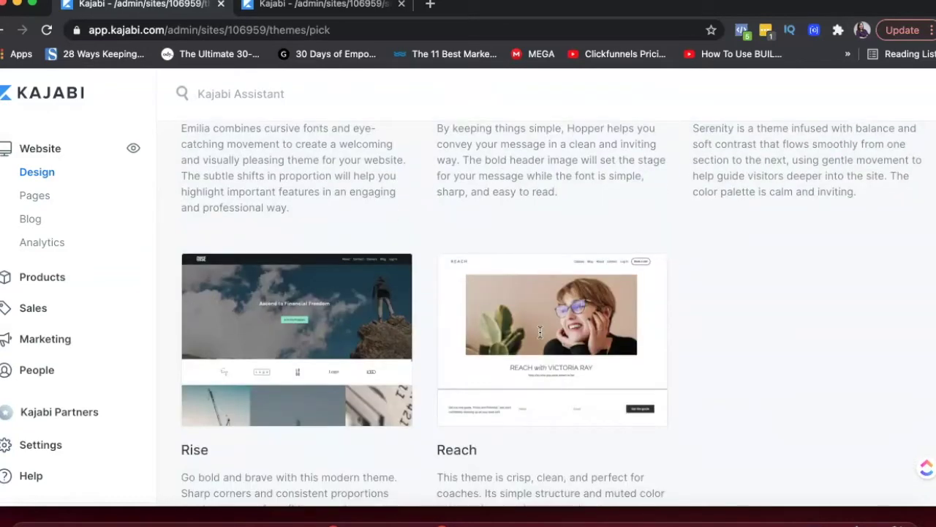
pyautogui.scroll(-3, 540, 332)
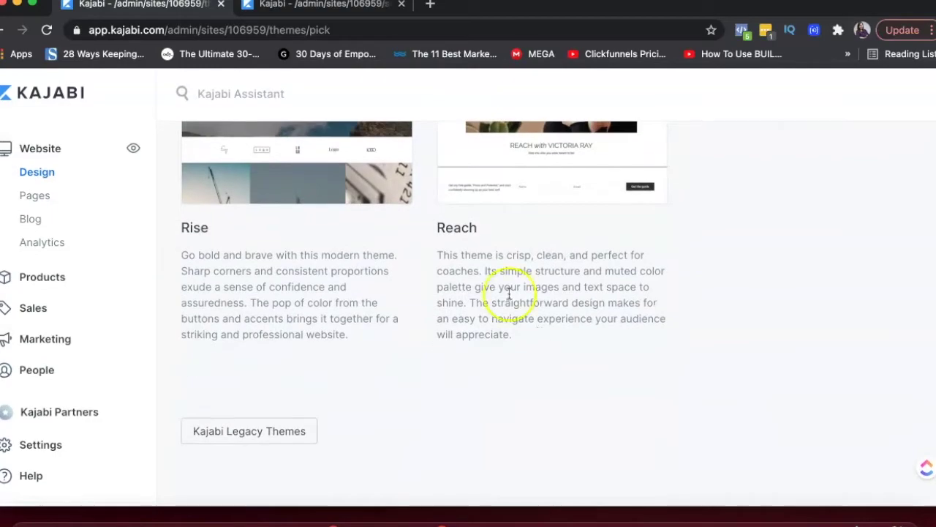
pyautogui.scroll(10, 510, 293)
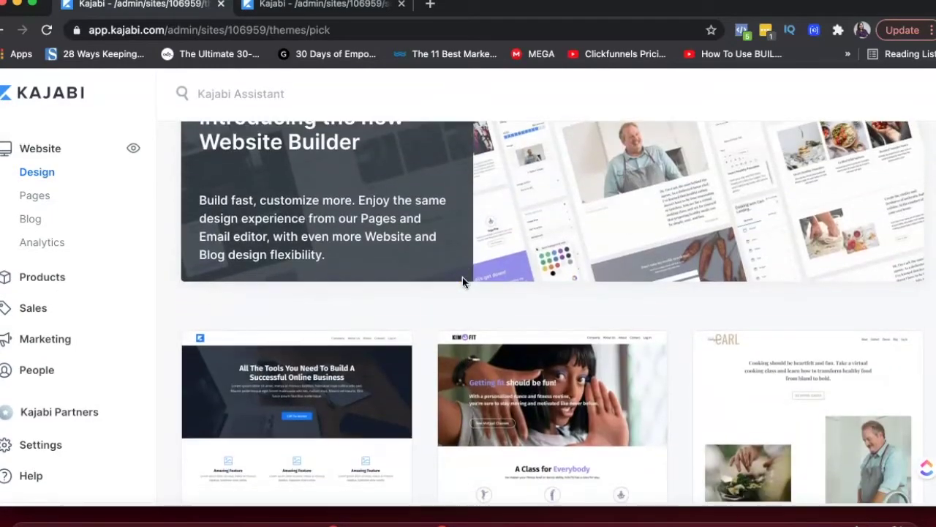
pyautogui.scroll(-10, 464, 280)
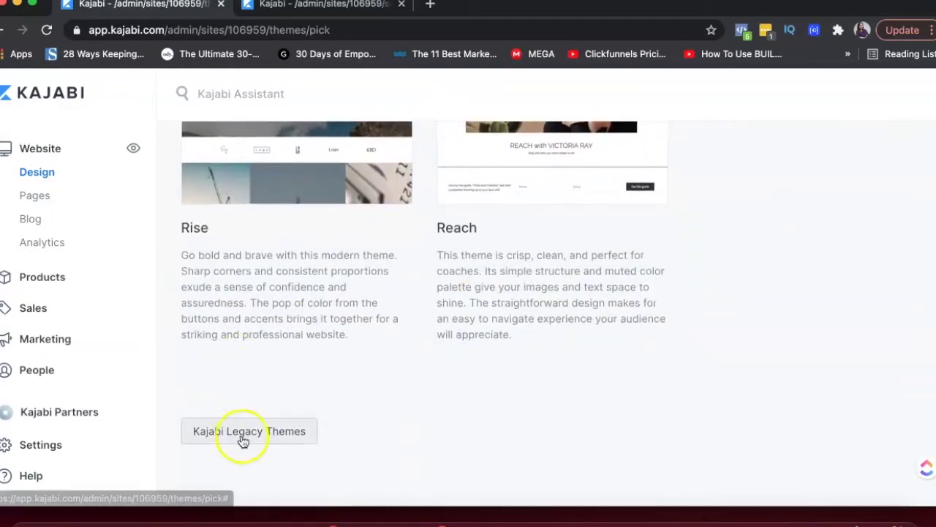
# Show the Kajabi Legacy Themes and browse through them, then return to the start of the theme gallery.
pyautogui.click(242, 439)
pyautogui.scroll(-3, 241, 439)
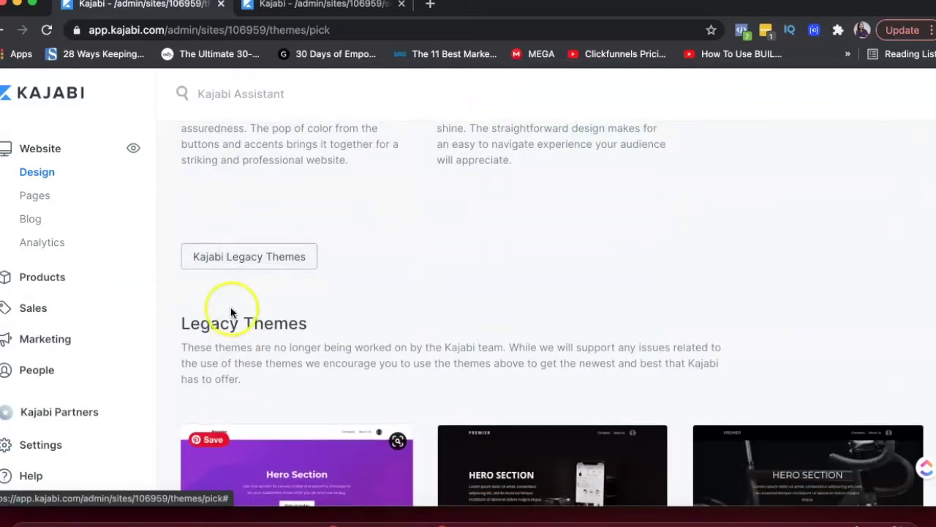
pyautogui.scroll(-3, 230, 310)
pyautogui.scroll(-5, 480, 334)
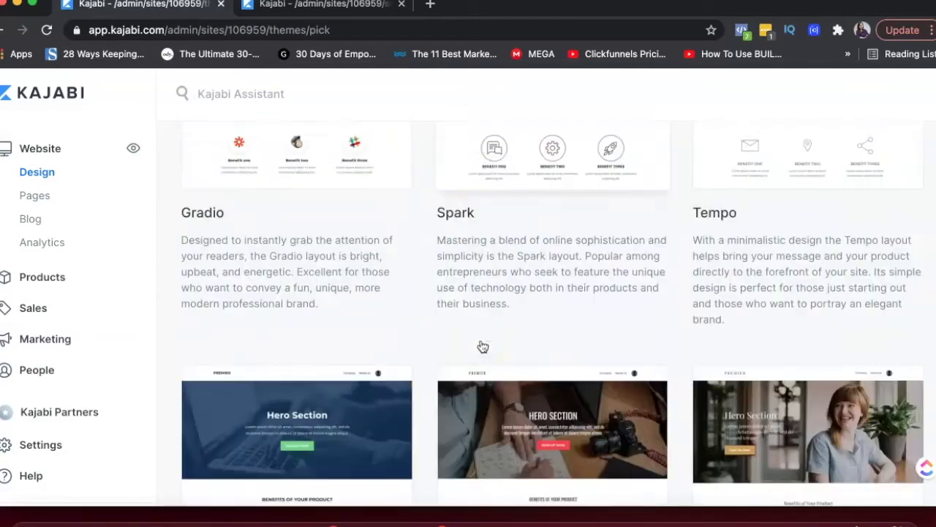
pyautogui.scroll(-4, 483, 346)
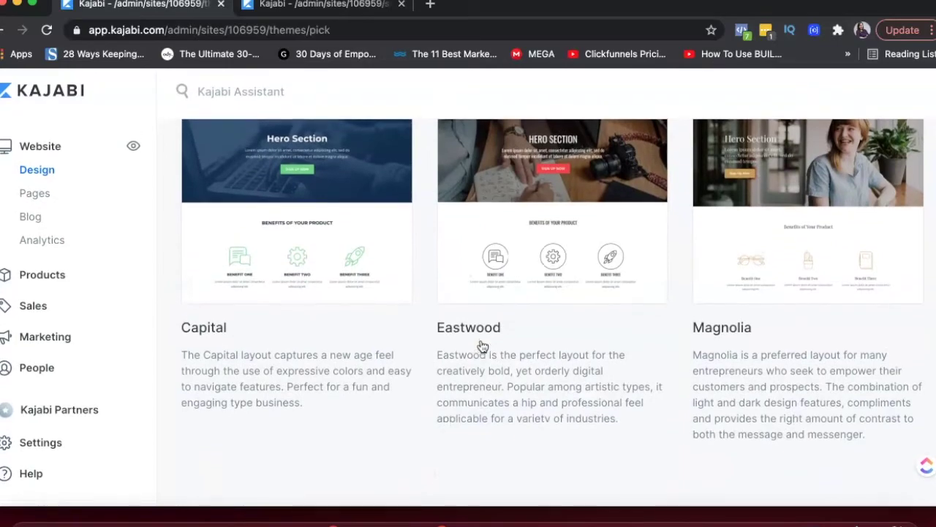
pyautogui.scroll(15, 483, 346)
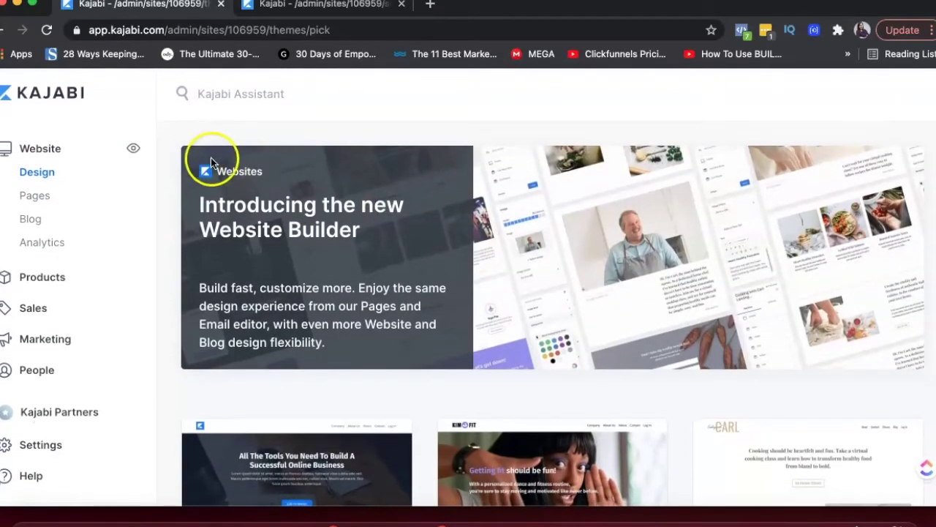
pyautogui.scroll(-2, 398, 238)
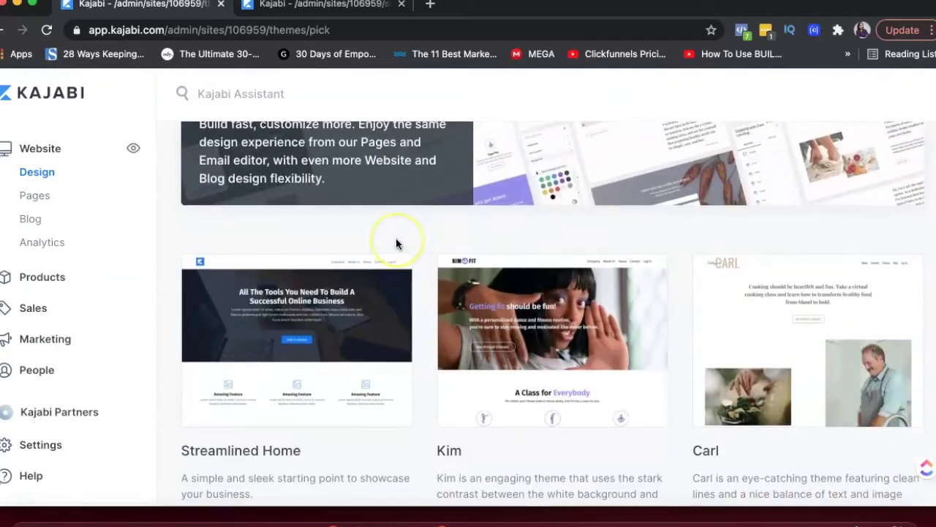
pyautogui.scroll(2, 396, 238)
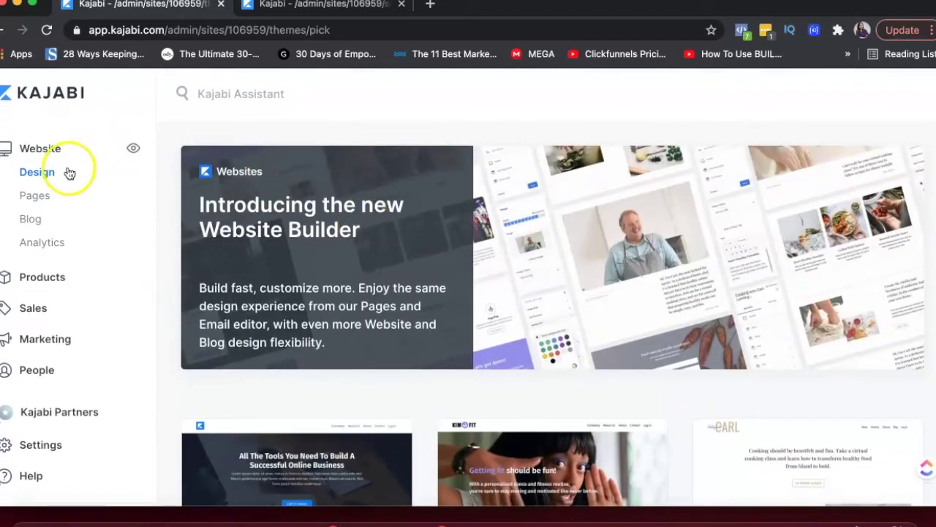
# Go back to the website Design page, open its navigation menus and review the default Main Menu and Footer.
pyautogui.click(36, 173)
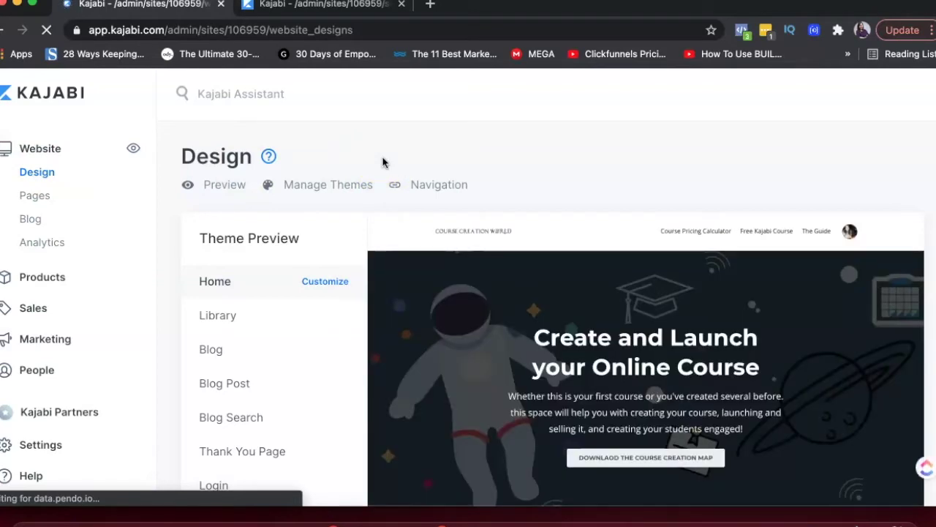
pyautogui.click(314, 189)
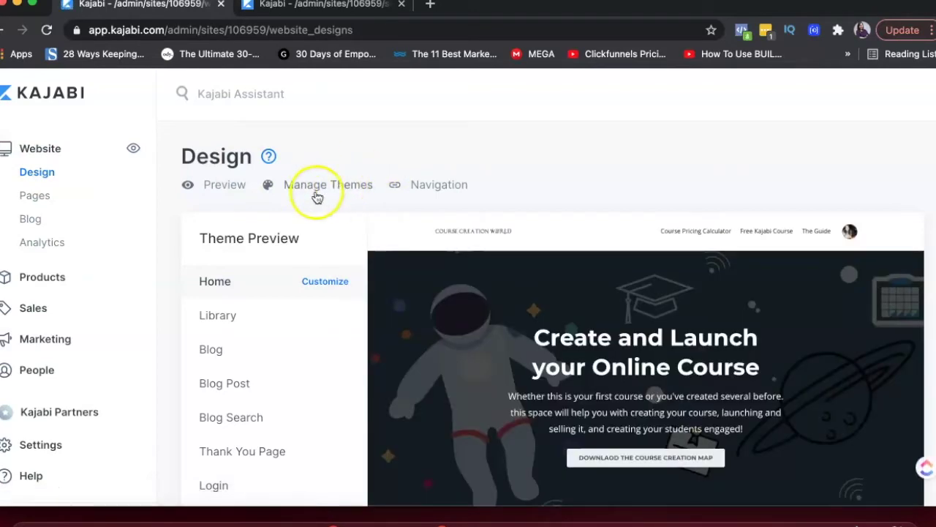
pyautogui.click(433, 187)
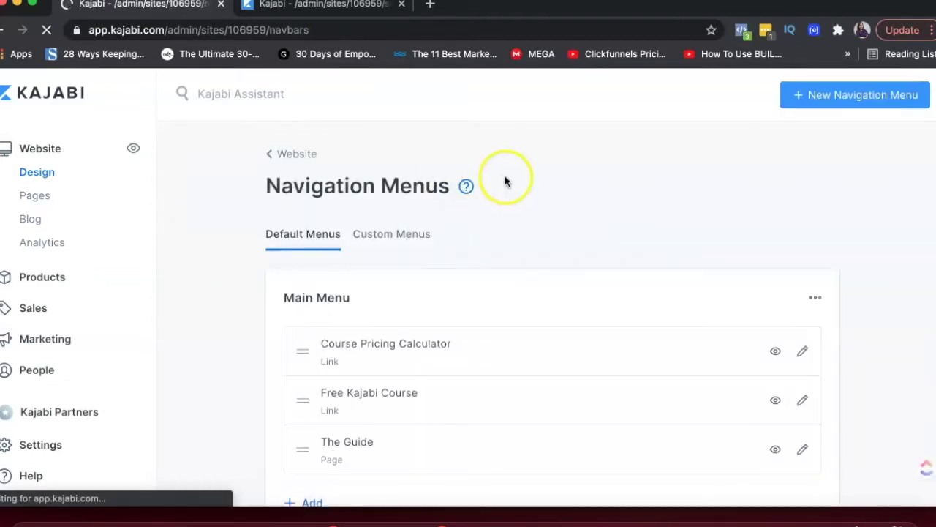
pyautogui.scroll(-2, 504, 181)
pyautogui.scroll(1, 506, 183)
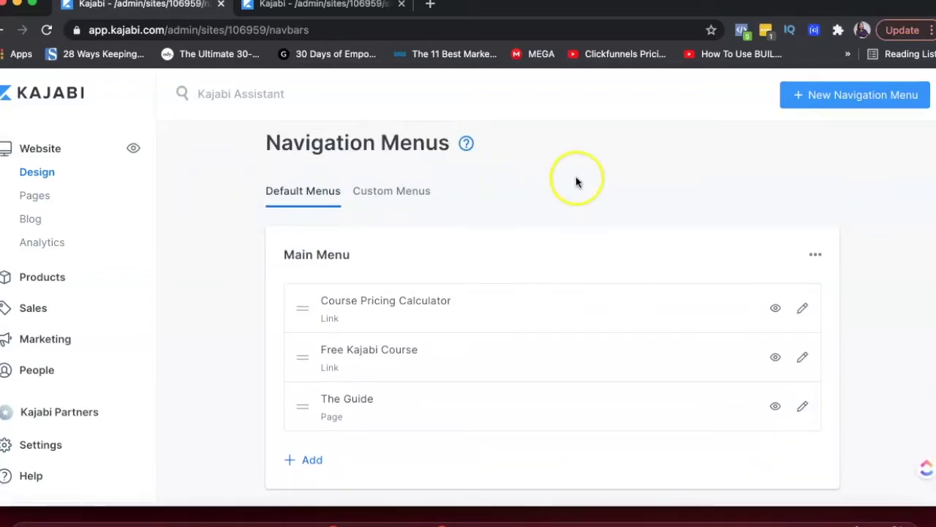
pyautogui.scroll(1, 577, 180)
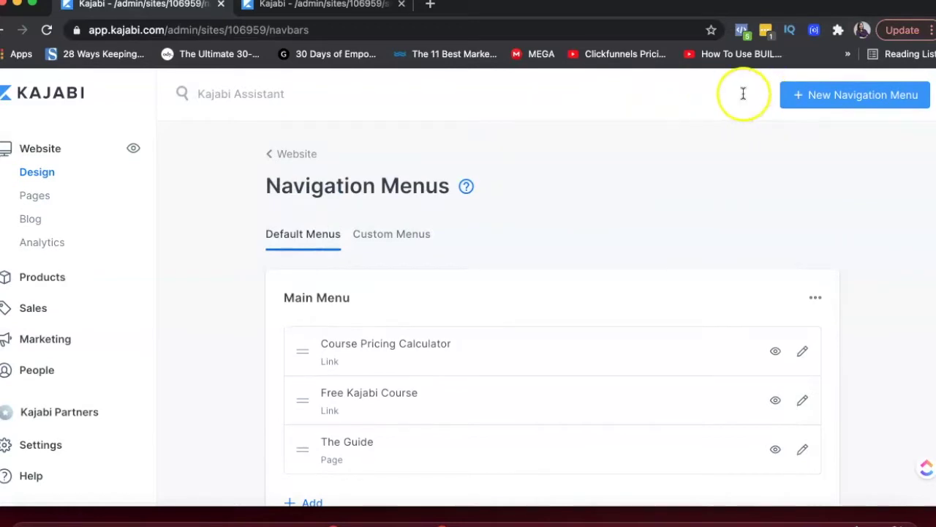
pyautogui.scroll(-1, 548, 322)
pyautogui.scroll(-3, 548, 322)
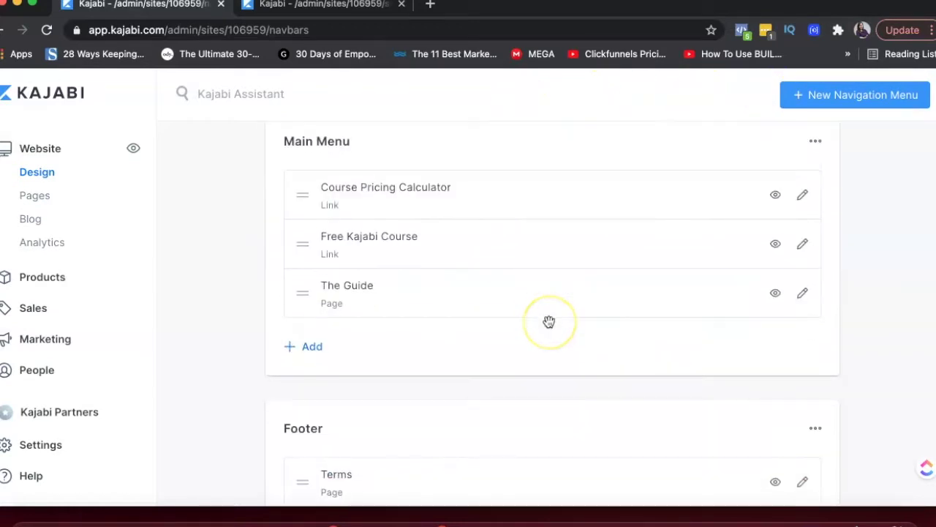
pyautogui.scroll(5, 405, 363)
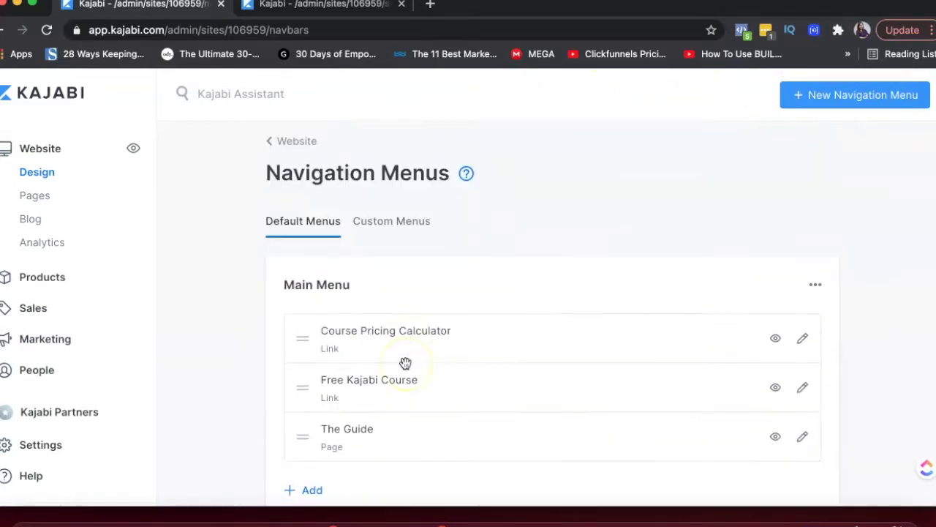
# Create a new navigation menu named "demo" and save it.
pyautogui.click(800, 99)
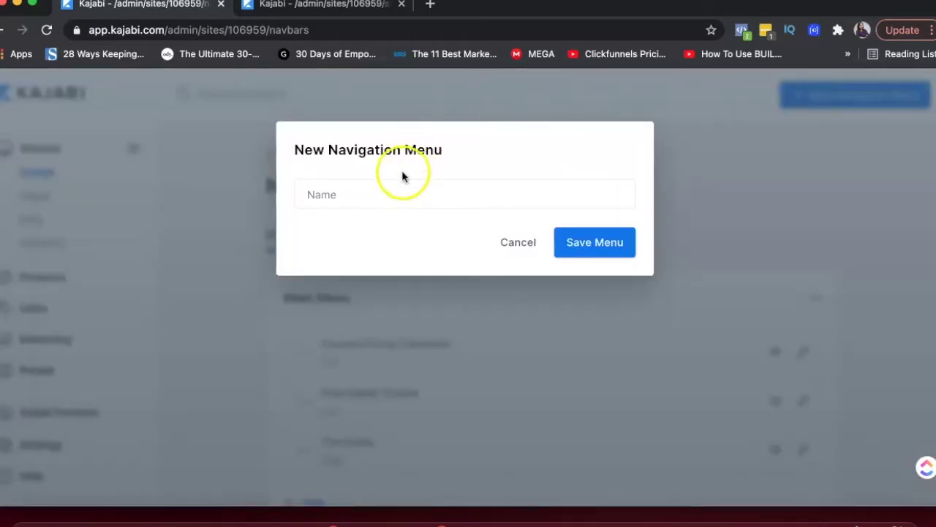
pyautogui.click(403, 181)
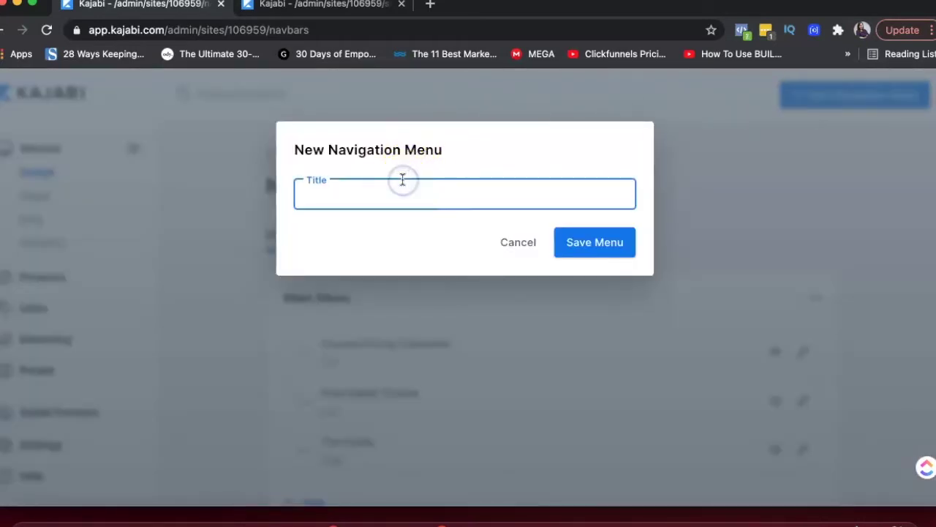
pyautogui.write('demo')
pyautogui.click(580, 256)
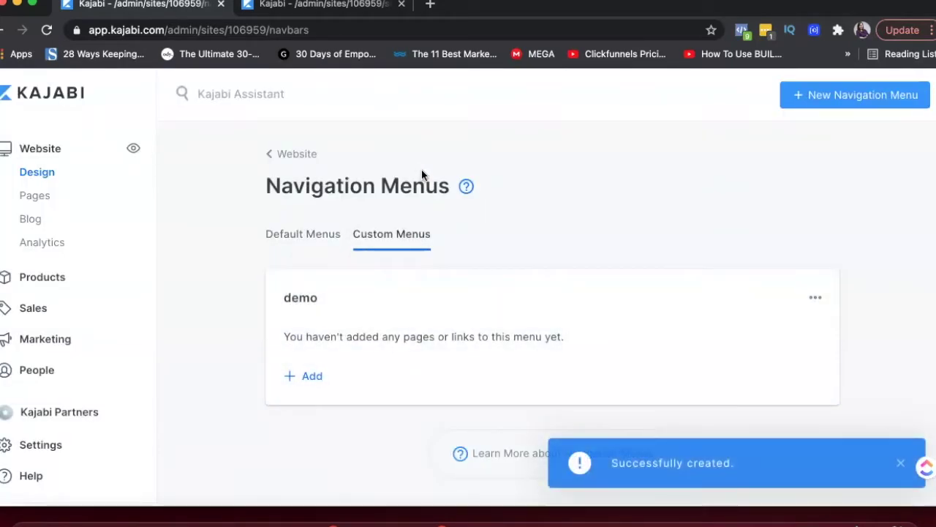
# Try to add a link titled "Connect on Instagram" with the Instagram profile's URL to the demo menu.
pyautogui.scroll(-1, 542, 172)
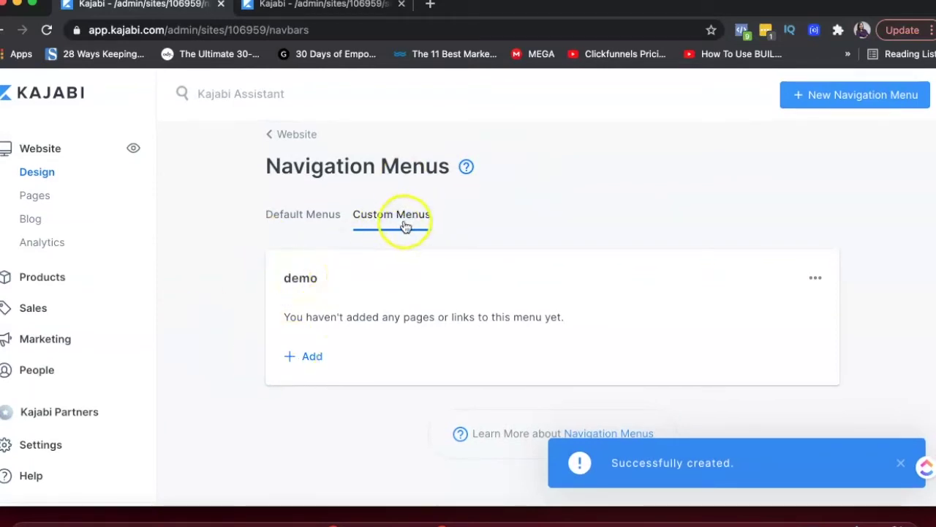
pyautogui.click(315, 358)
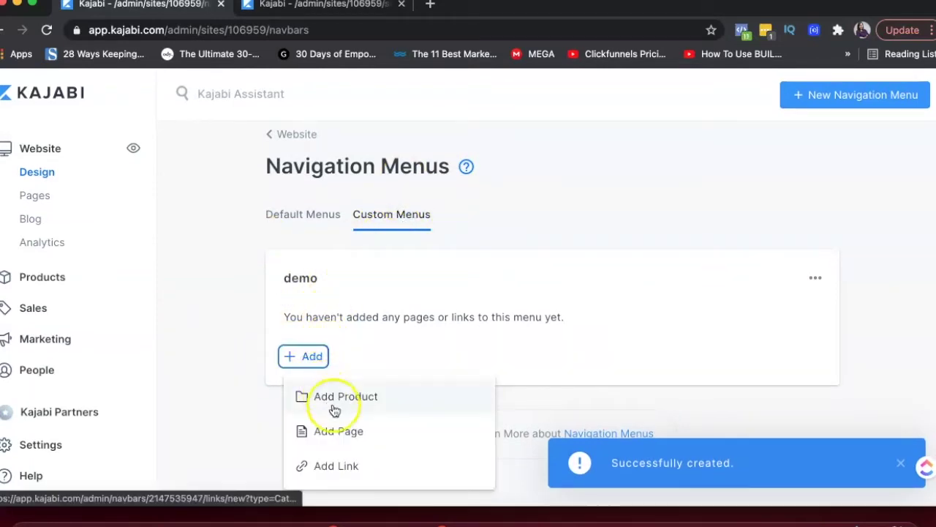
pyautogui.click(340, 467)
pyautogui.click(350, 239)
pyautogui.write('ht')
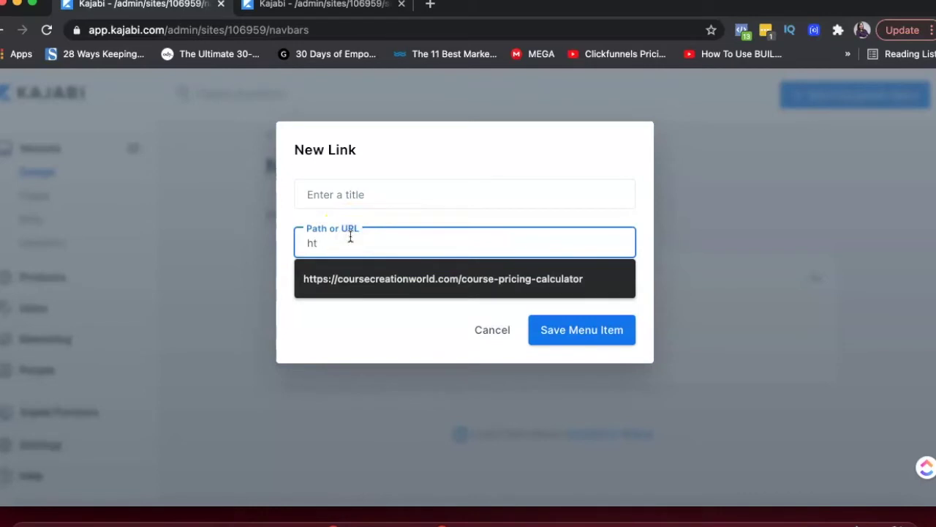
pyautogui.write('tps:www.instar')
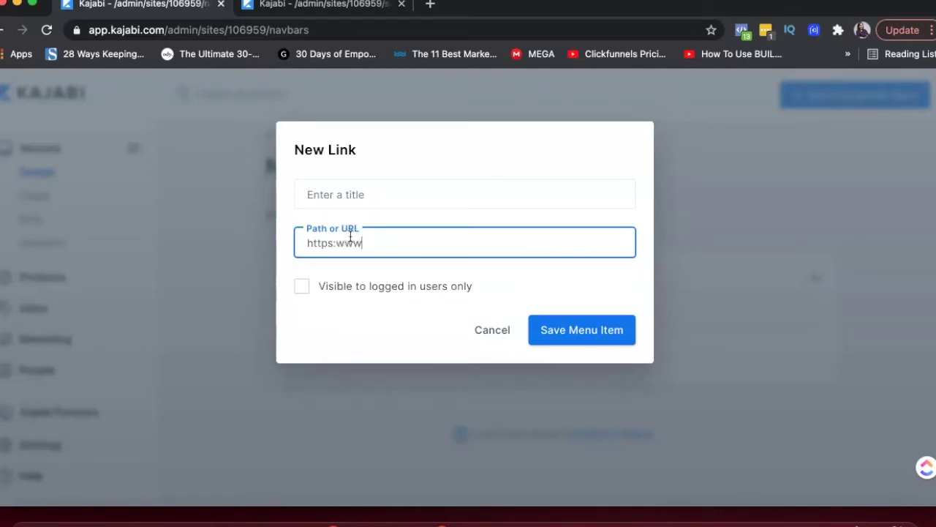
pyautogui.press('BackSpace')
pyautogui.write('gram.com/shwetadawalive')
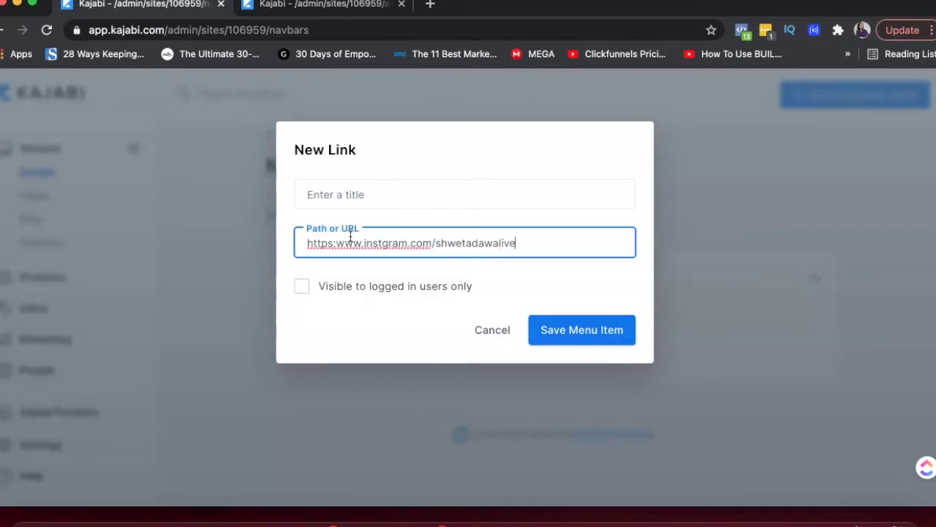
pyautogui.click(345, 199)
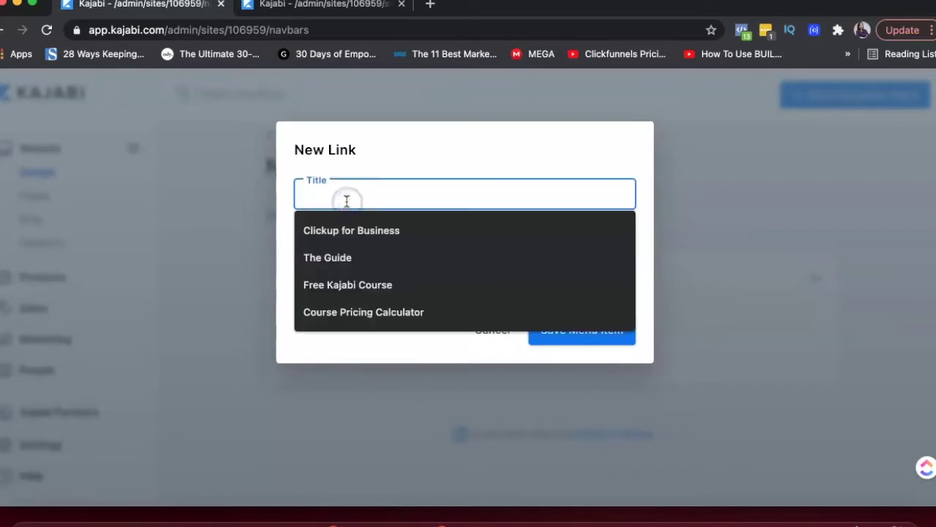
pyautogui.write('Connect on Instagram')
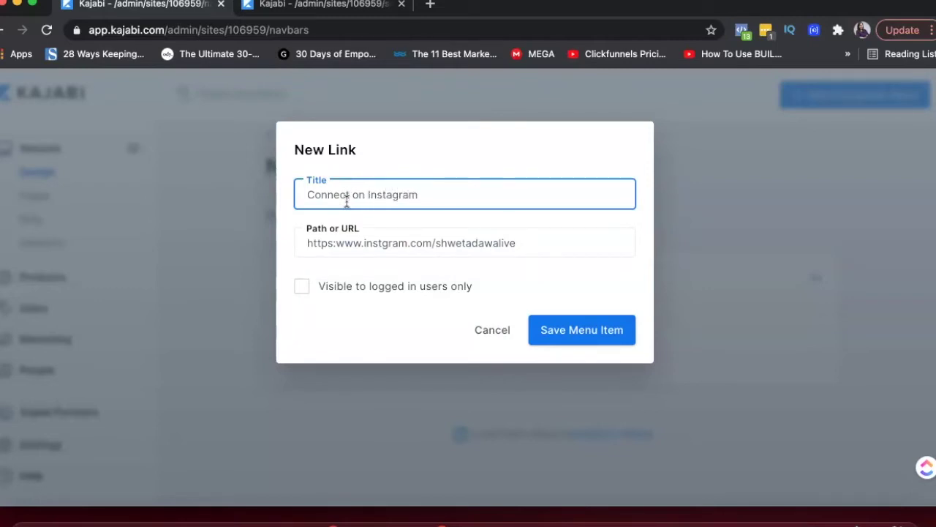
pyautogui.click(548, 329)
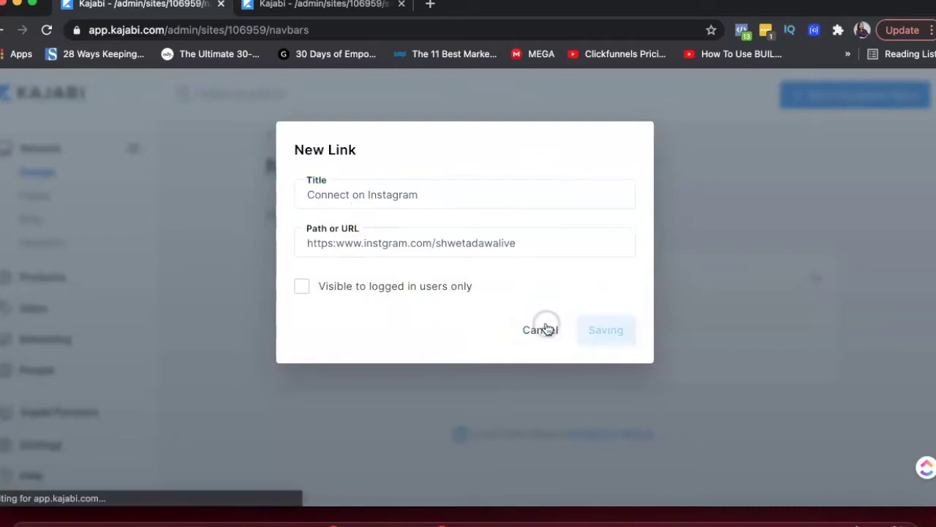
# Correct the spelling of Instagram in the link's URL, change the text after https to "//:" and try to save it.
pyautogui.click(385, 245)
pyautogui.write('a')
pyautogui.click(331, 243)
pyautogui.write('//:')
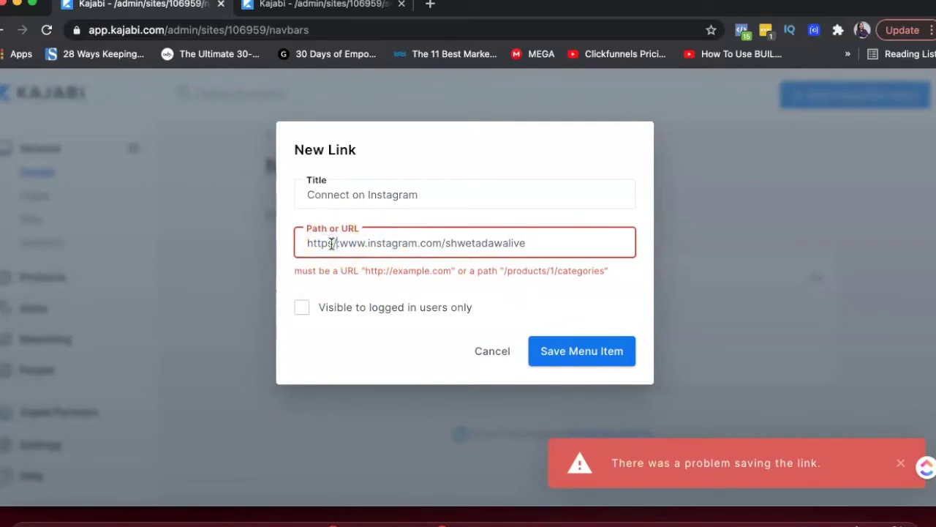
pyautogui.click(564, 345)
pyautogui.click(558, 346)
# Remove and re-enter the colon before www in the link's URL, and try saving the menu item again.
pyautogui.click(406, 249)
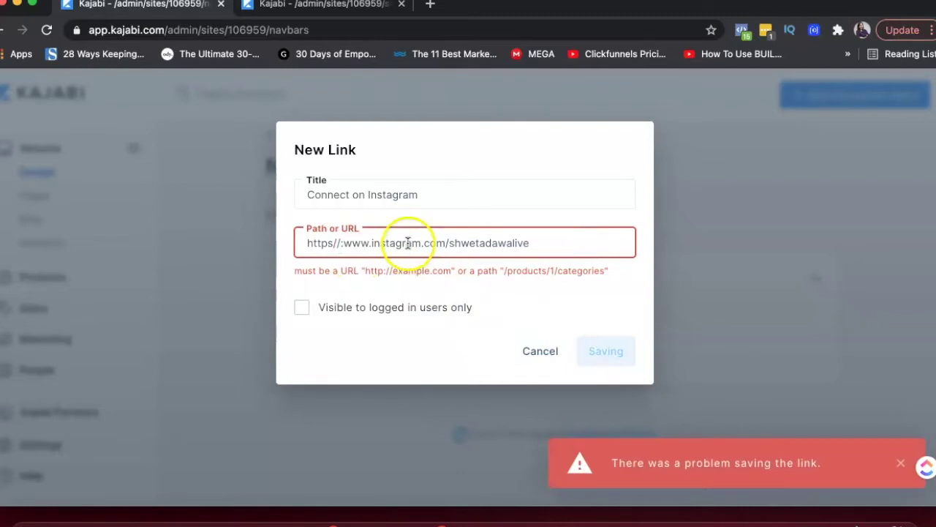
pyautogui.press('BackSpace')
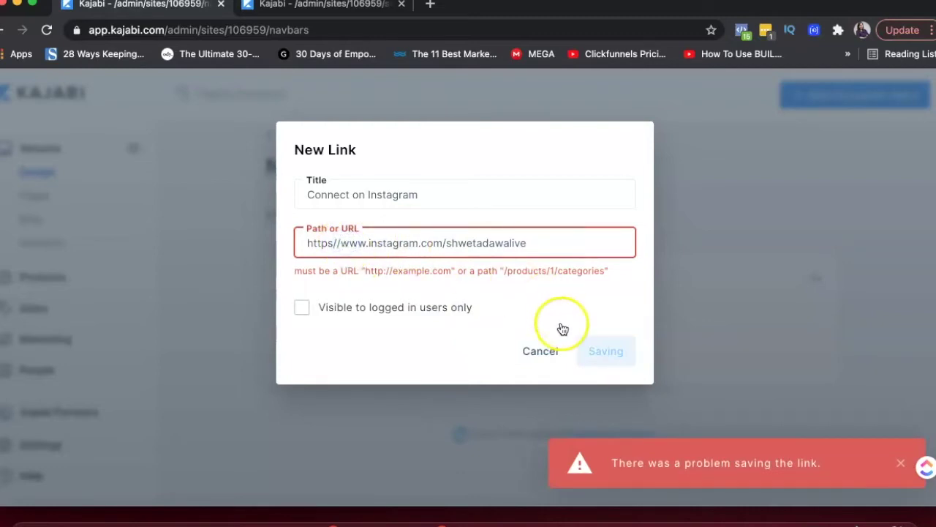
pyautogui.click(333, 244)
pyautogui.write(':')
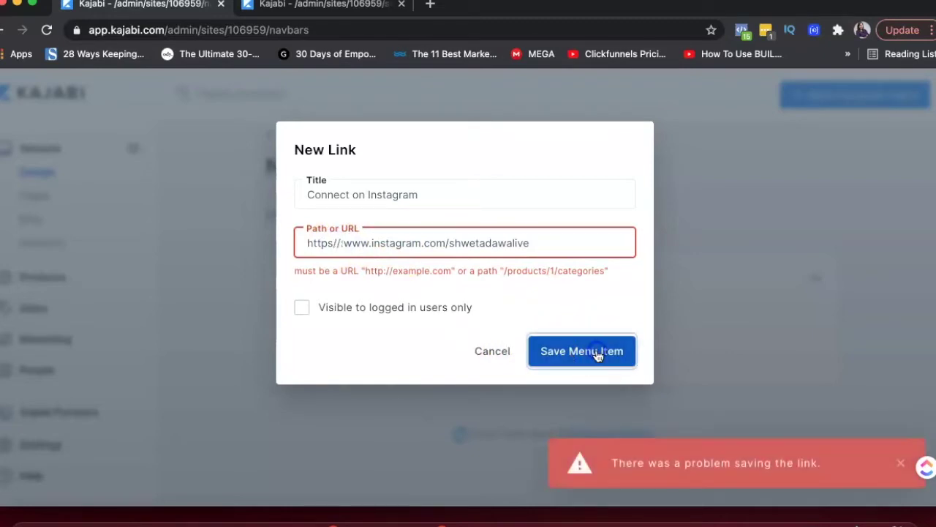
pyautogui.click(597, 353)
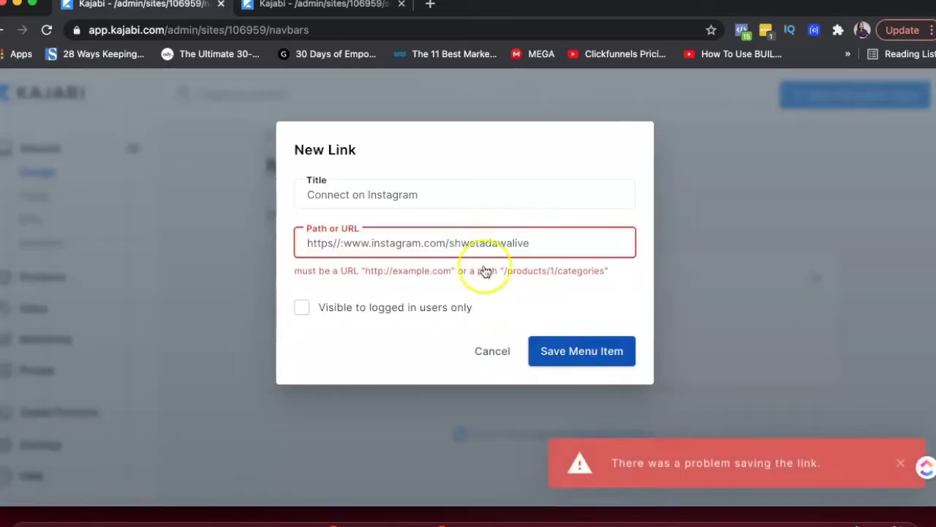
# Retype the separator after https in the link's URL, but discard the new Instagram link without saving.
pyautogui.click(342, 244)
pyautogui.press('BackSpace')
pyautogui.press('BackSpace')
pyautogui.press('BackSpace')
pyautogui.write('://')
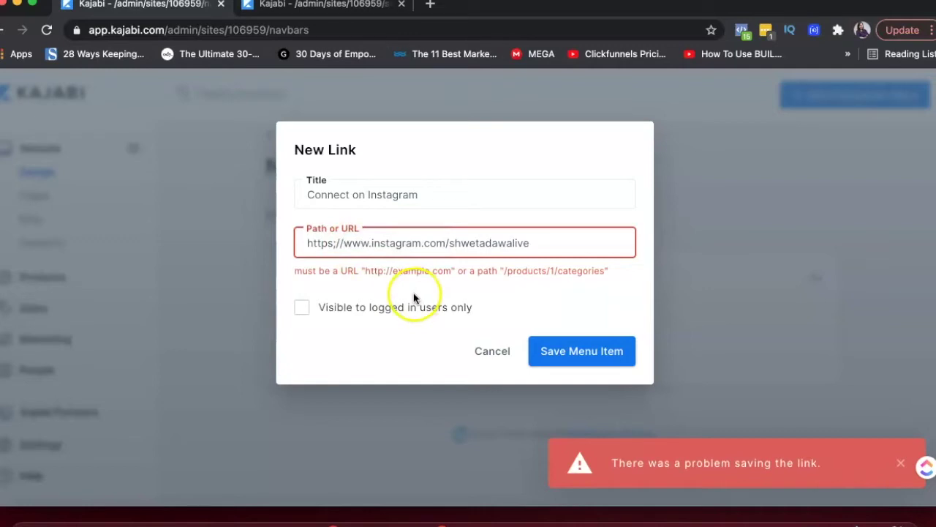
pyautogui.click(493, 351)
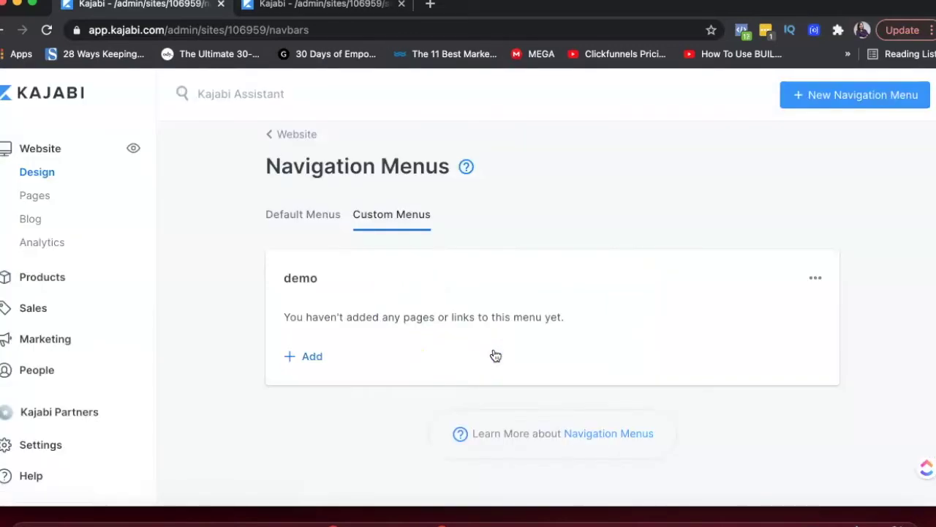
# Add a product link titled "Clickup for Business" to the demo menu, pointing to the Course Contents category.
pyautogui.click(310, 356)
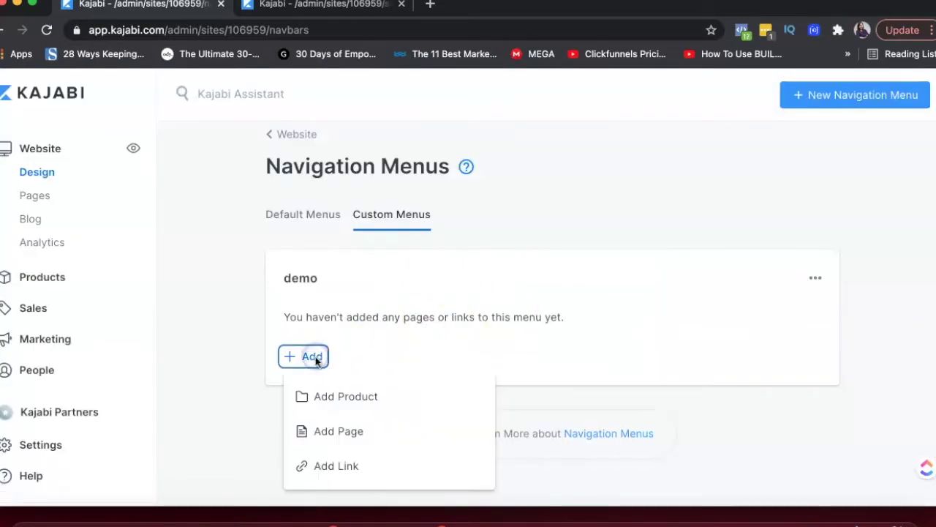
pyautogui.click(330, 392)
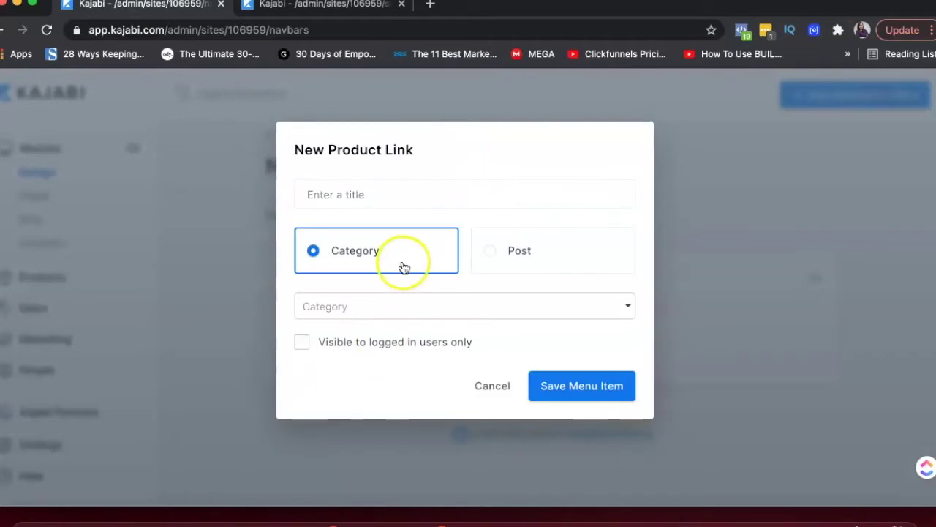
pyautogui.click(375, 202)
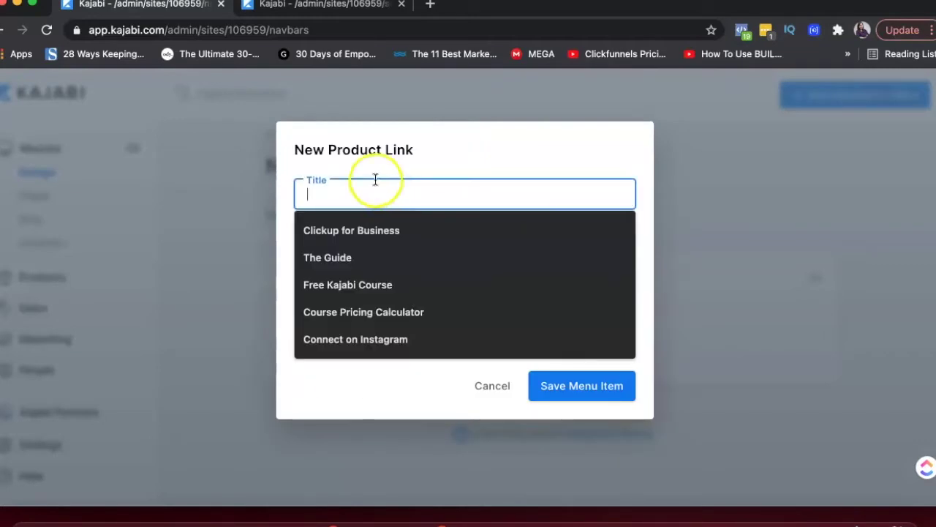
pyautogui.click(371, 233)
pyautogui.click(489, 251)
pyautogui.click(464, 299)
pyautogui.click(373, 253)
pyautogui.click(441, 309)
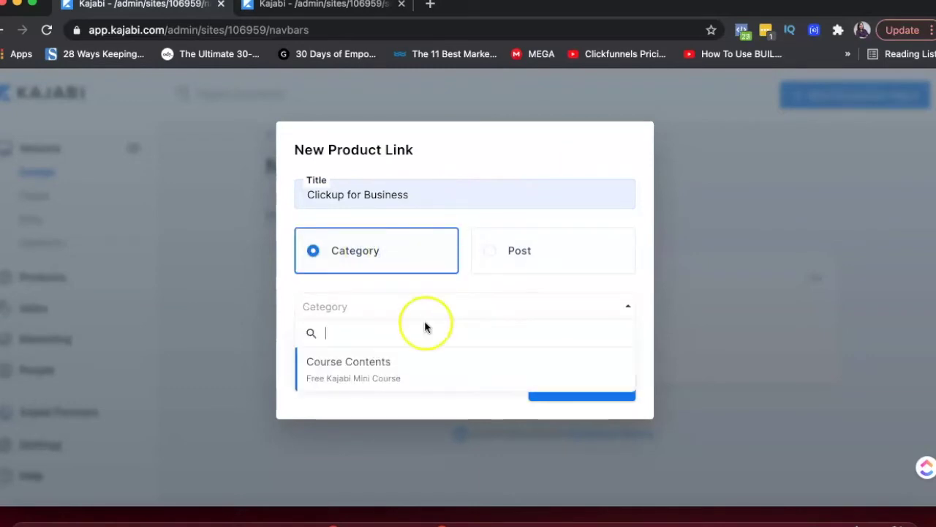
pyautogui.click(390, 366)
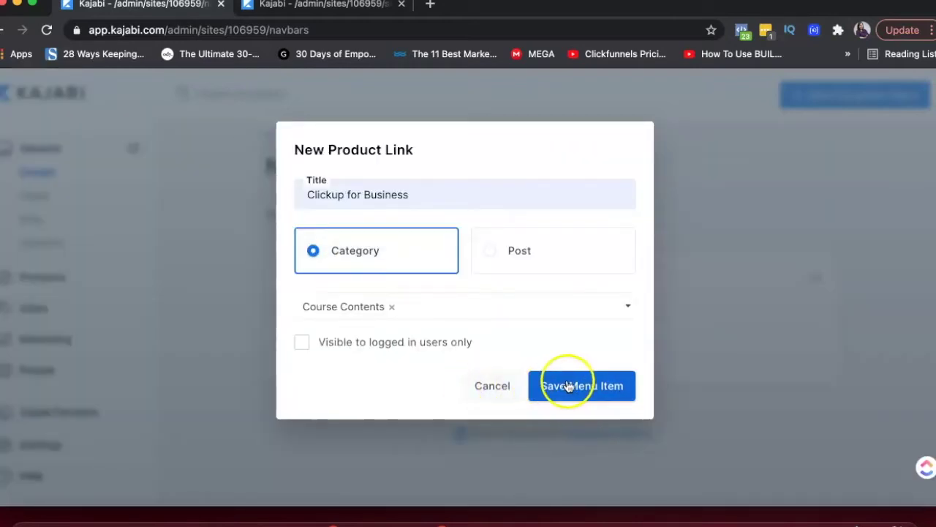
pyautogui.click(568, 386)
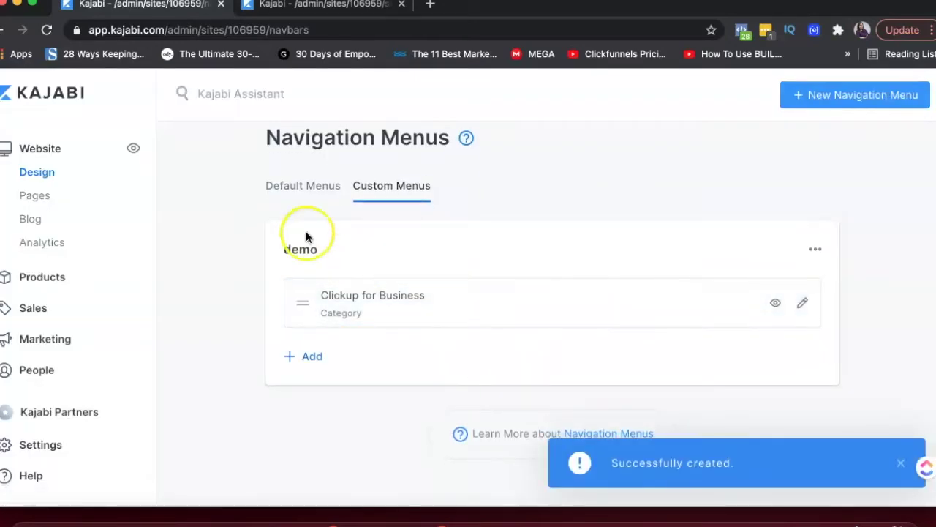
# Return to the default menus and look over the items in the Main Menu and Footer.
pyautogui.click(301, 185)
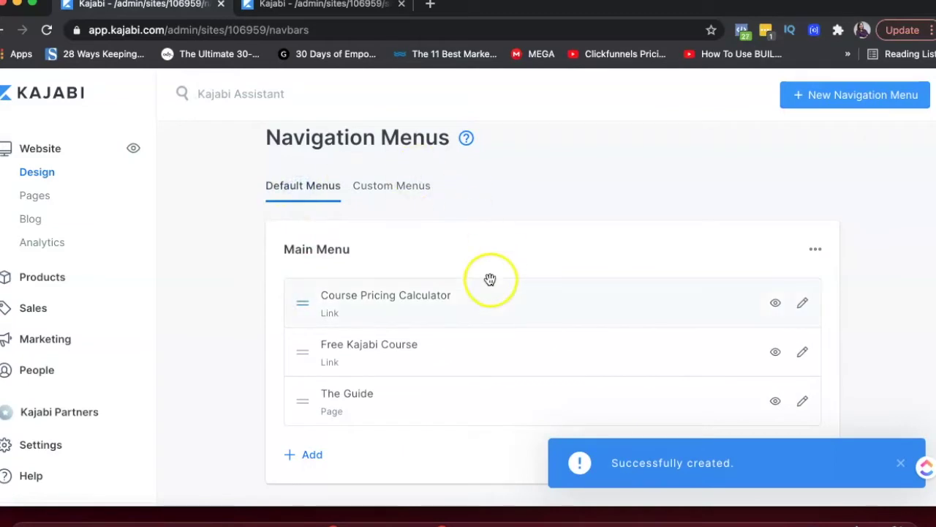
pyautogui.scroll(-1, 393, 236)
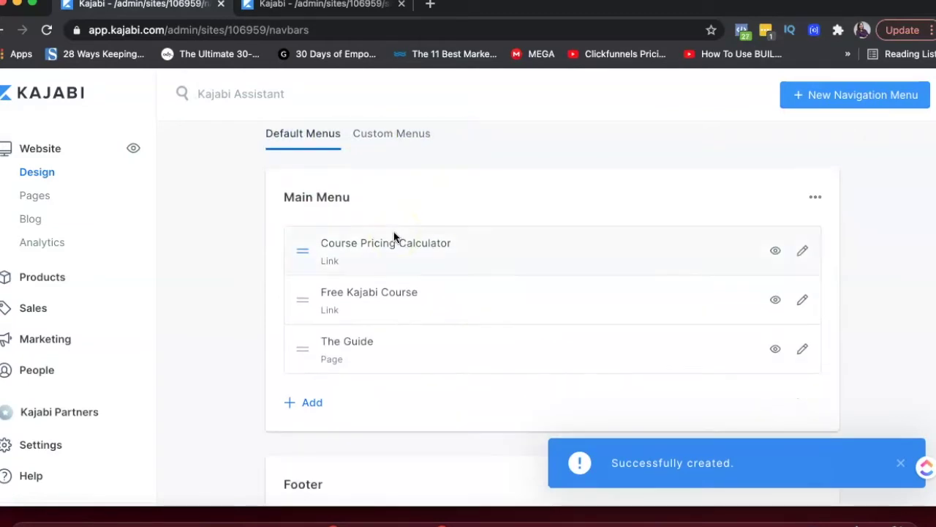
pyautogui.scroll(-3, 402, 324)
pyautogui.scroll(3, 400, 322)
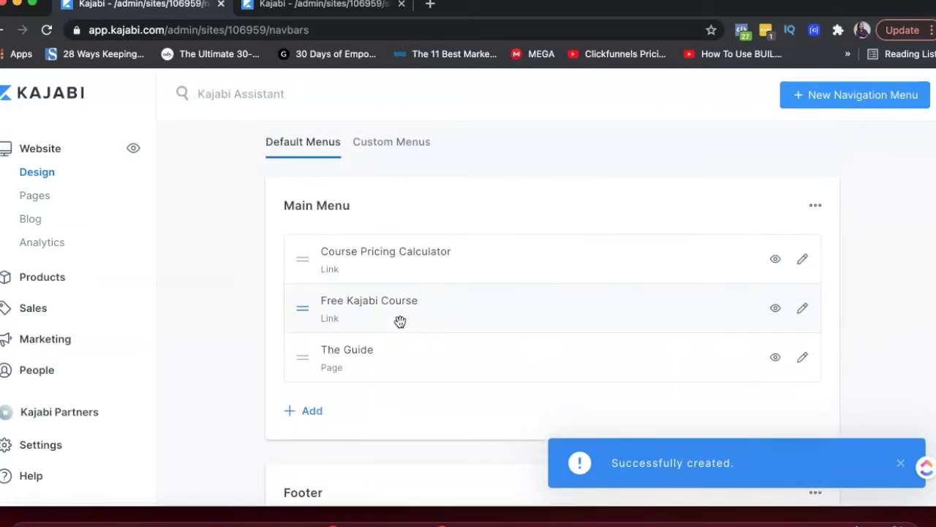
# Add the landing page "Kajabi mini course" to the Main Menu with the title "The Guide".
pyautogui.click(308, 412)
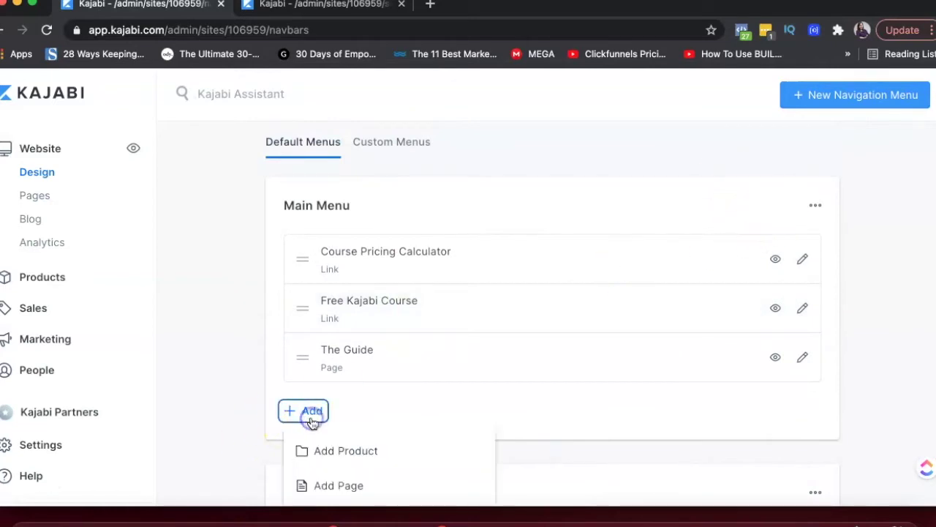
pyautogui.scroll(-2, 309, 420)
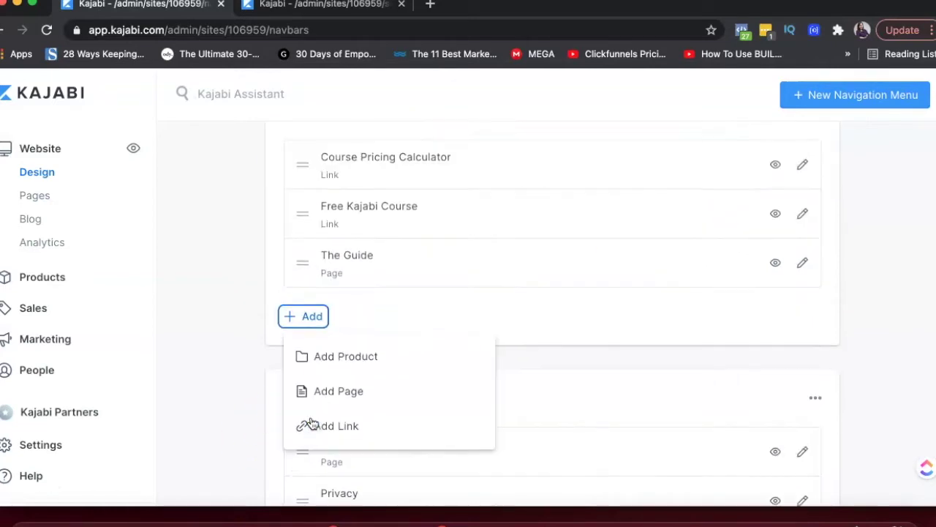
pyautogui.click(338, 389)
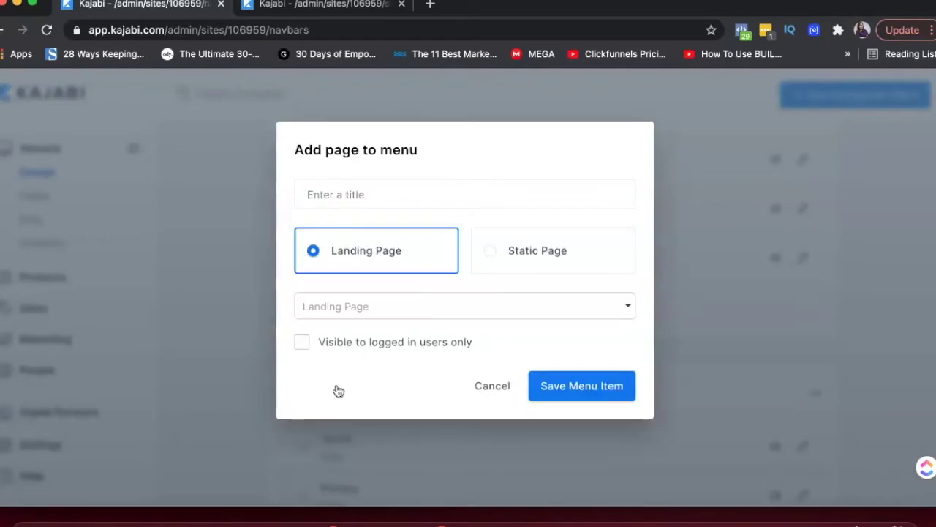
pyautogui.click(365, 196)
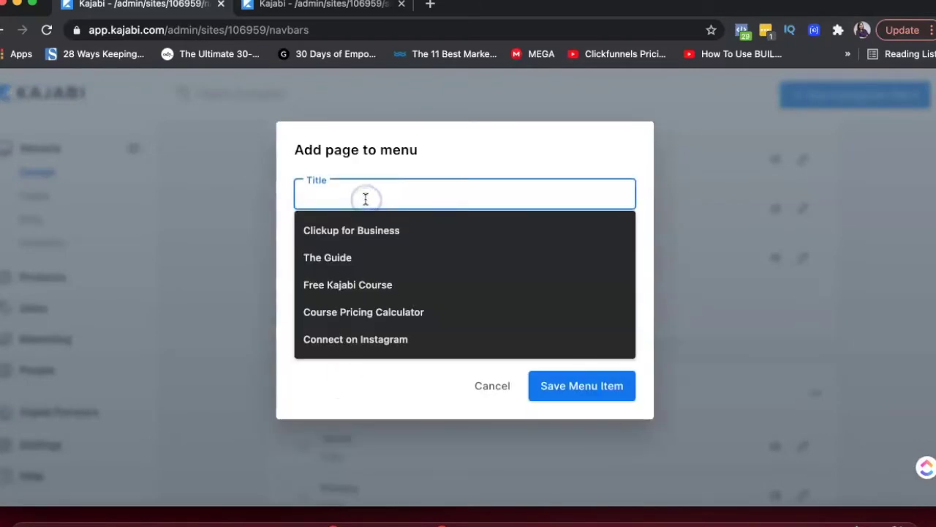
pyautogui.click(351, 258)
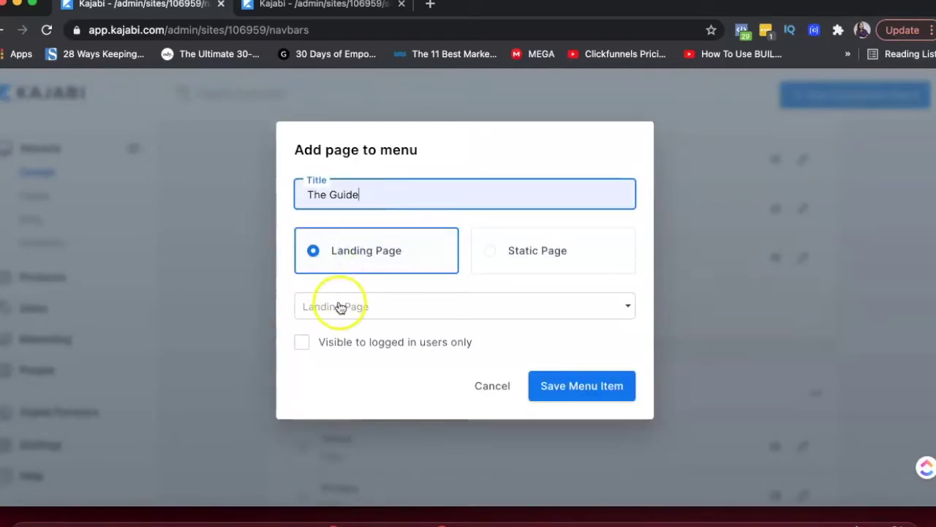
pyautogui.click(339, 306)
pyautogui.click(348, 415)
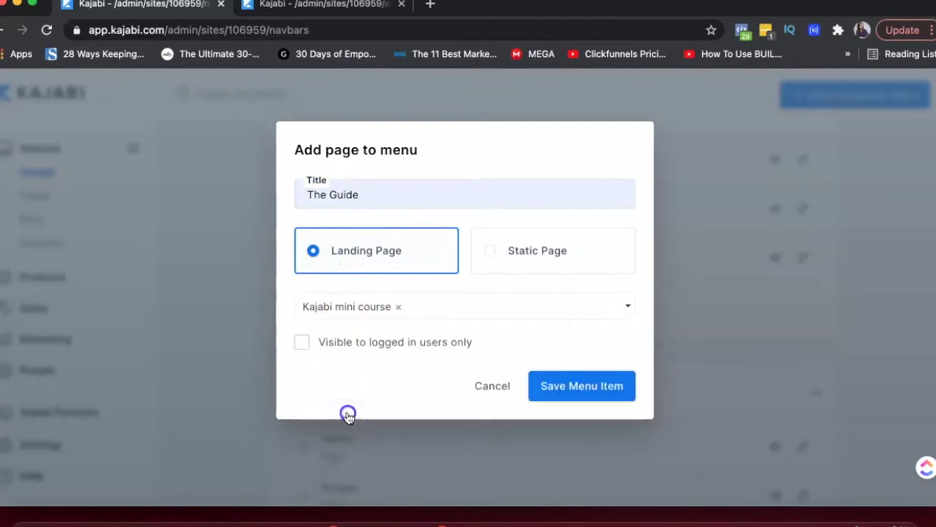
pyautogui.click(549, 384)
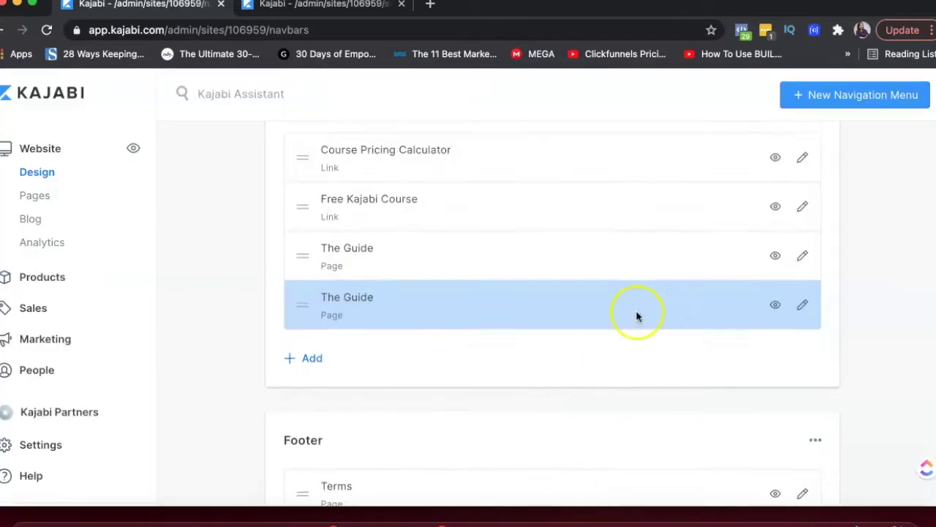
# Delete the last "The Guide" item, which links to the Kajabi mini course page, from the Main Menu.
pyautogui.click(803, 299)
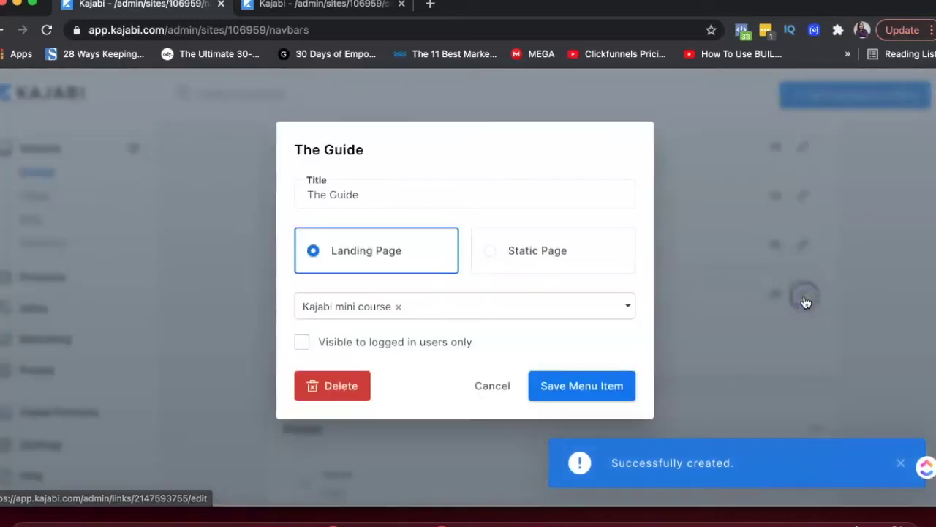
pyautogui.click(346, 387)
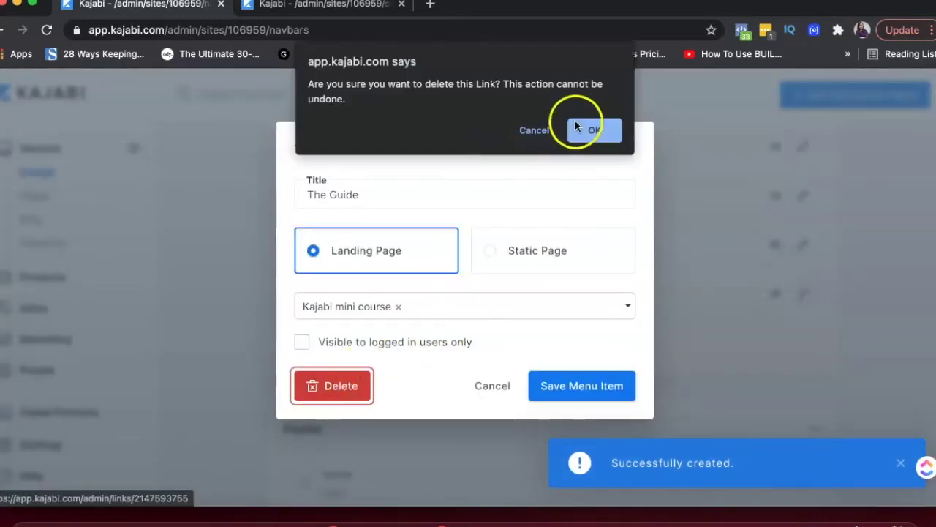
pyautogui.click(577, 128)
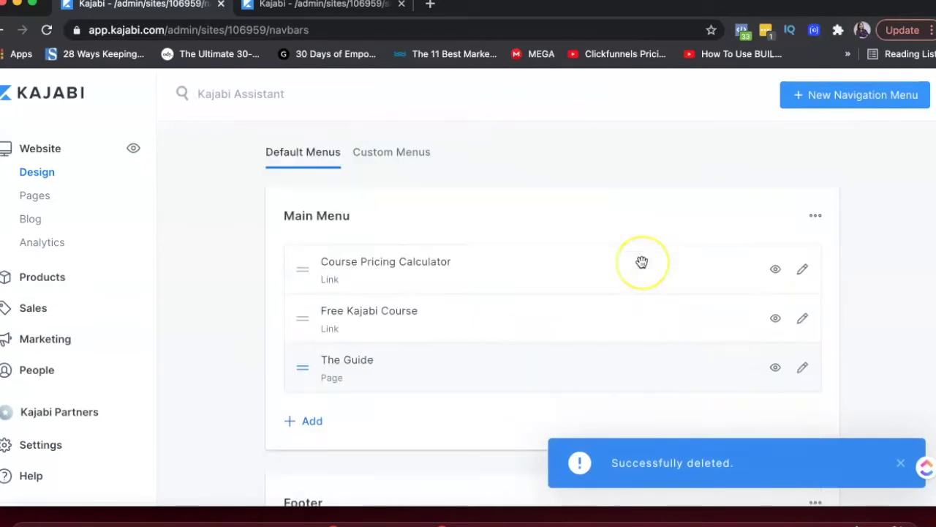
pyautogui.scroll(2, 642, 262)
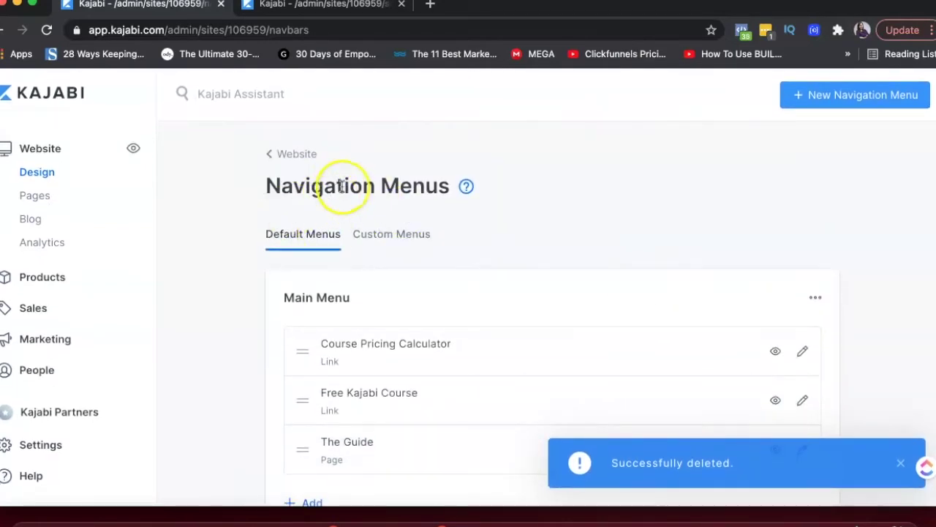
# Return to the website Design page and open the theme's Home page for customizing.
pyautogui.click(289, 156)
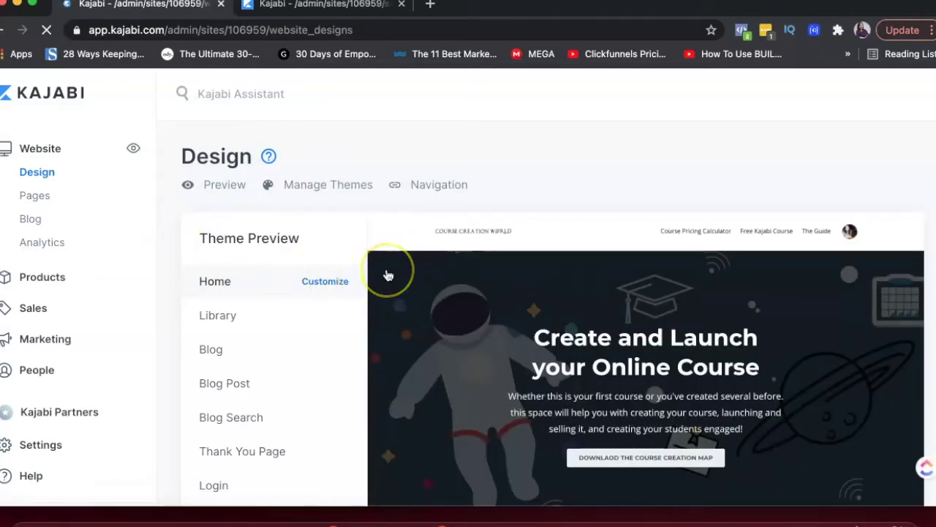
pyautogui.moveTo(388, 275)
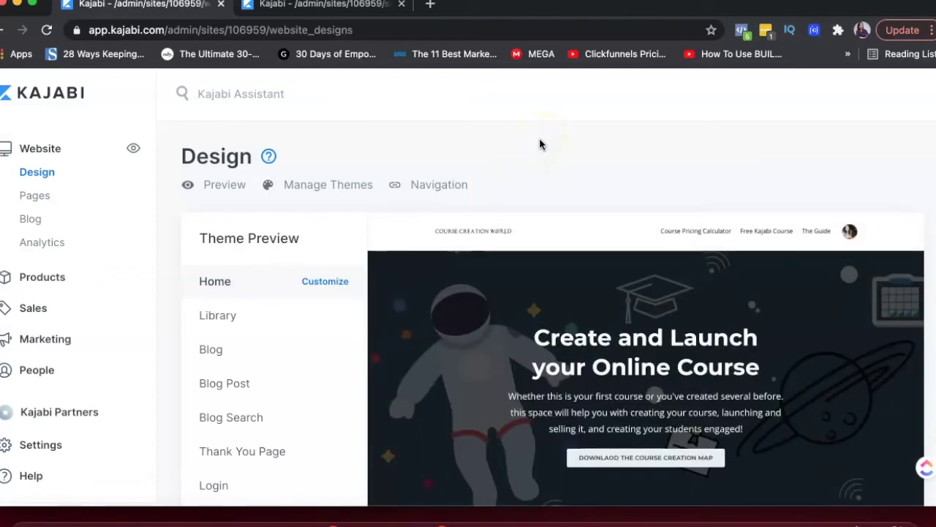
pyautogui.moveTo(590, 278)
pyautogui.scroll(-2, 529, 288)
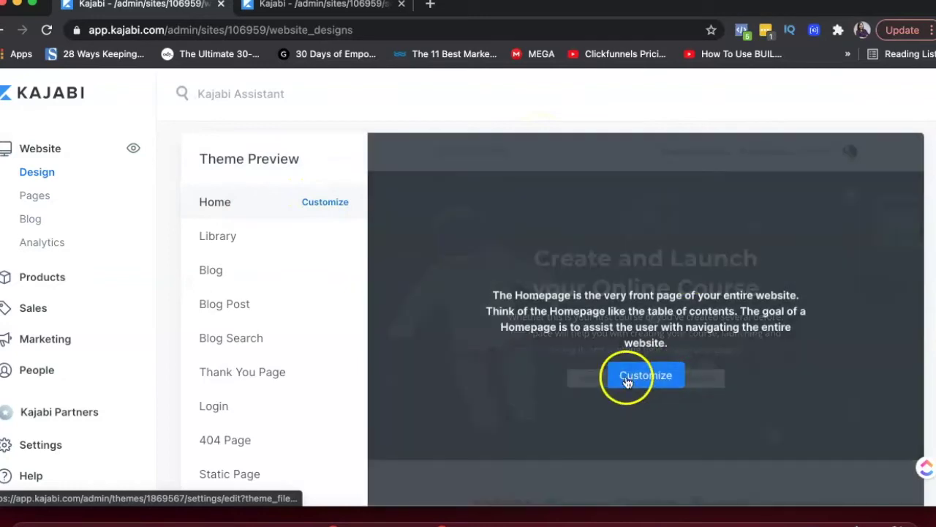
pyautogui.click(627, 382)
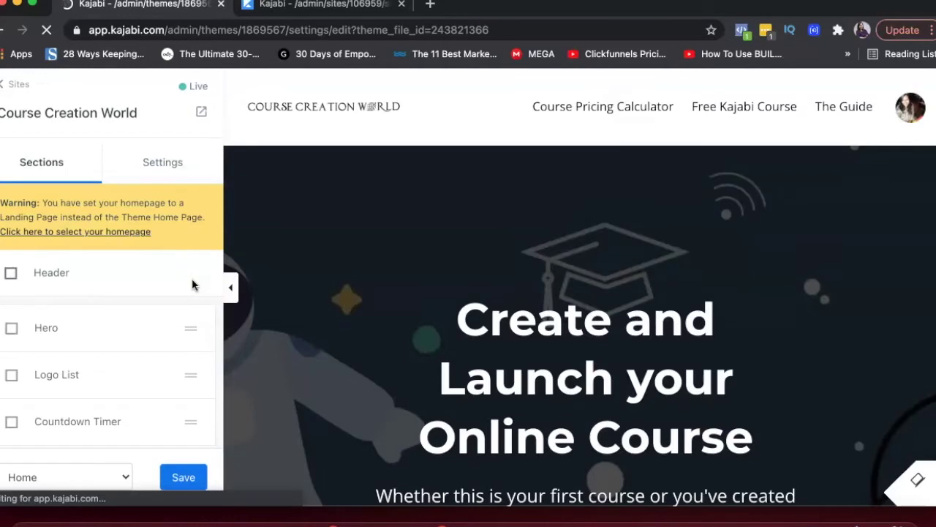
# Look over the theme's Favicon and Typography settings, including font colors, families, weight and sizes.
pyautogui.click(152, 164)
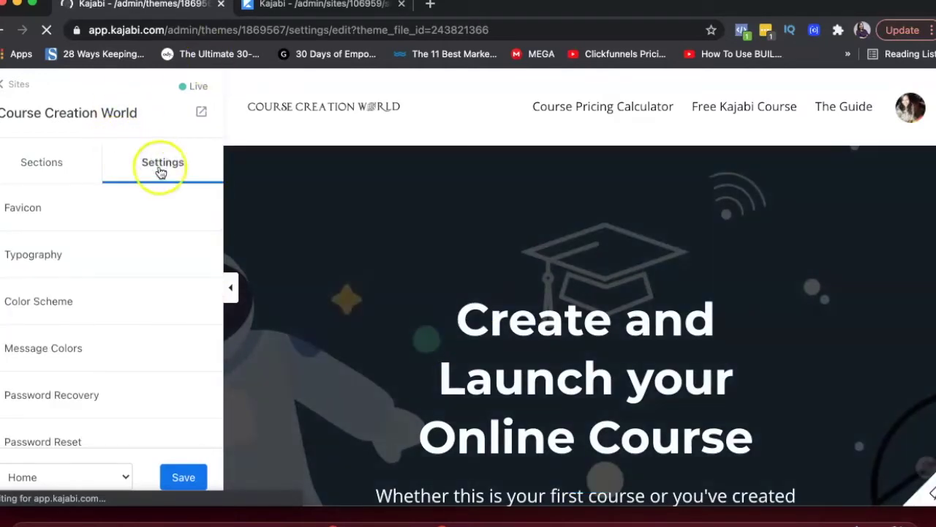
pyautogui.click(43, 210)
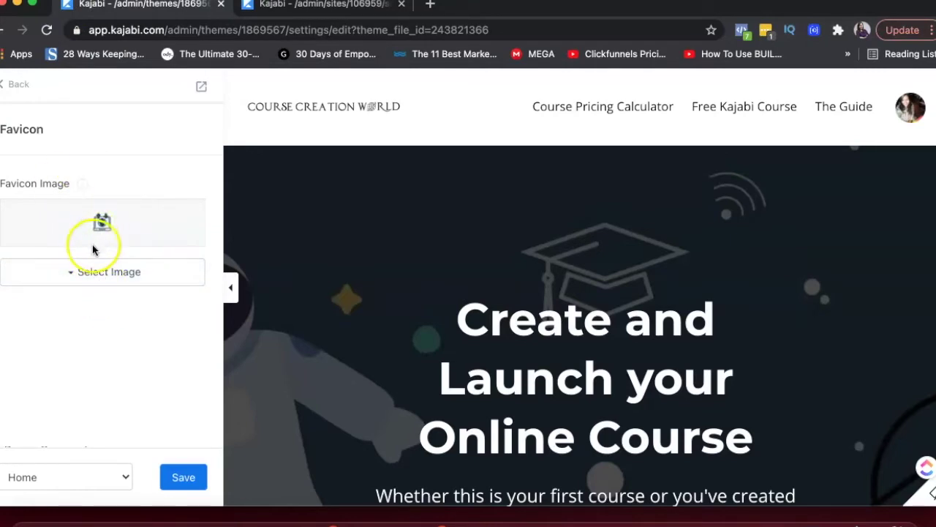
pyautogui.click(10, 86)
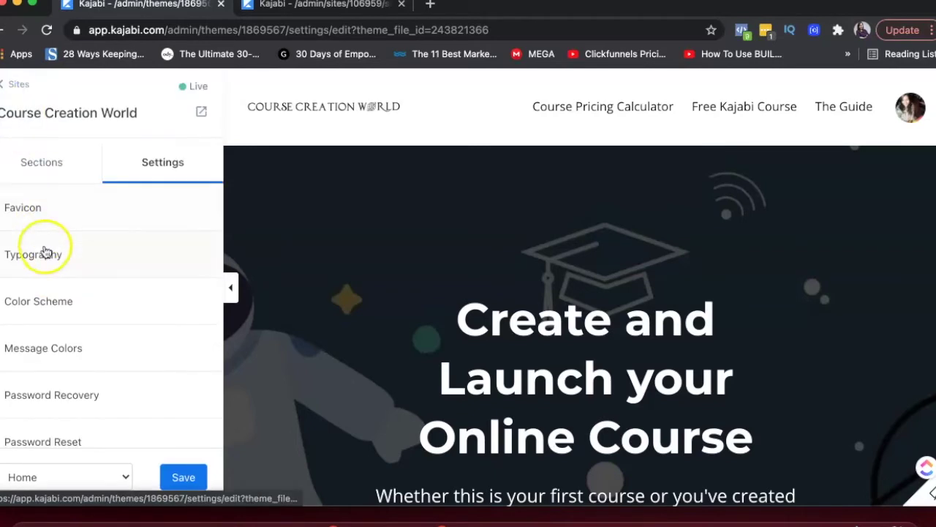
pyautogui.click(44, 249)
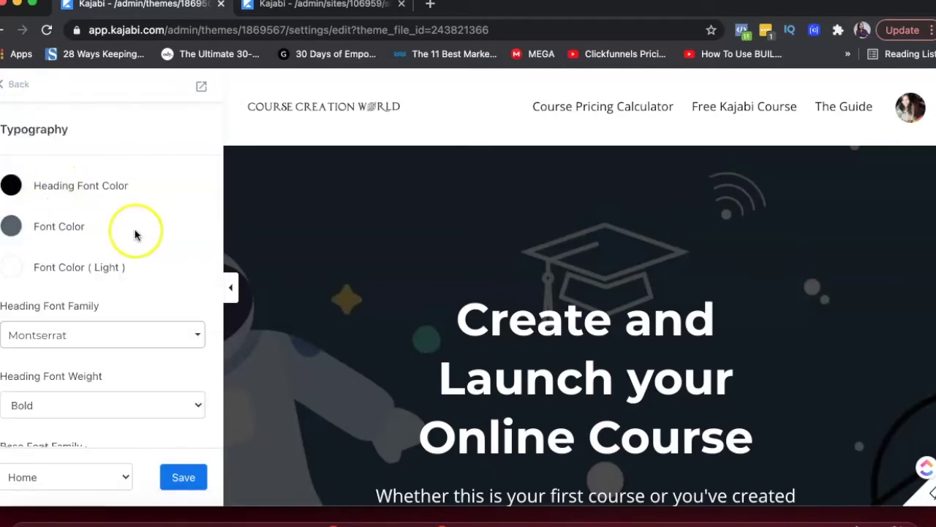
pyautogui.scroll(-1, 134, 234)
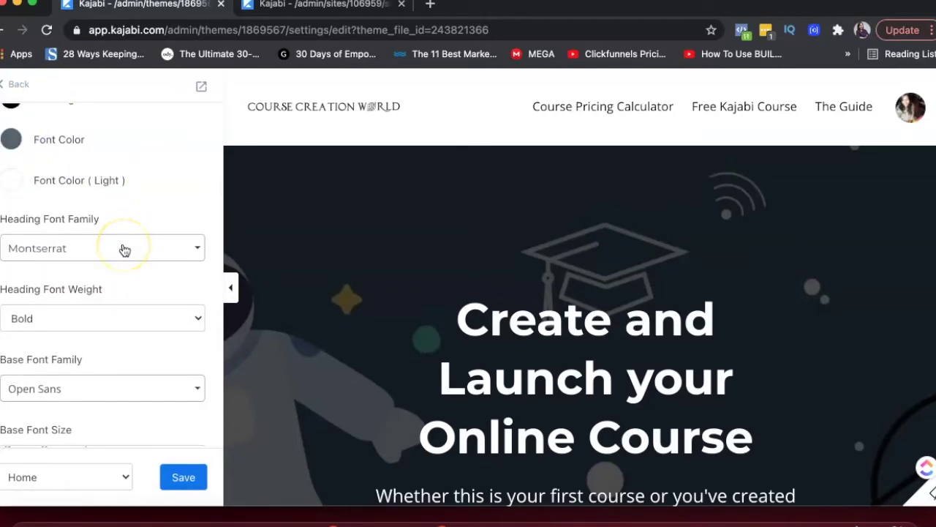
pyautogui.scroll(-1, 123, 249)
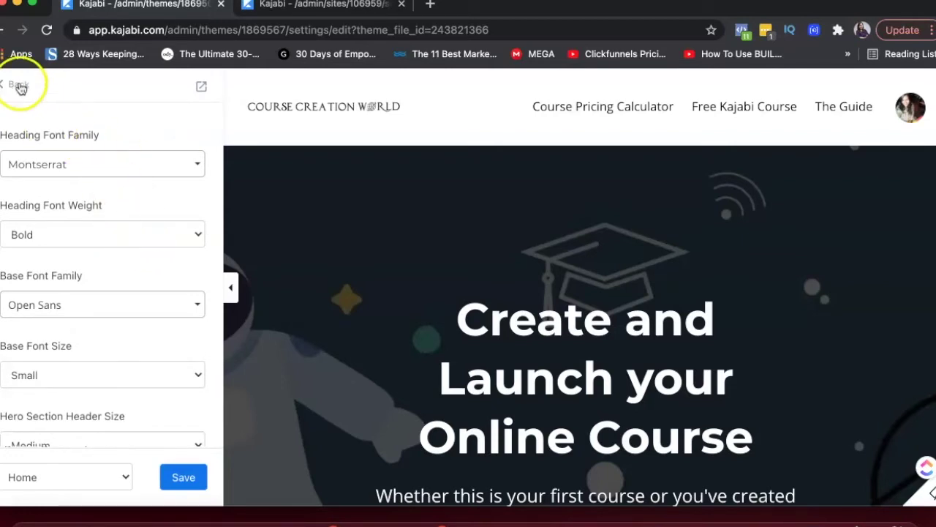
pyautogui.click(20, 86)
# Open the theme's Color Scheme settings and examine where the colors are used throughout the home page preview.
pyautogui.click(78, 318)
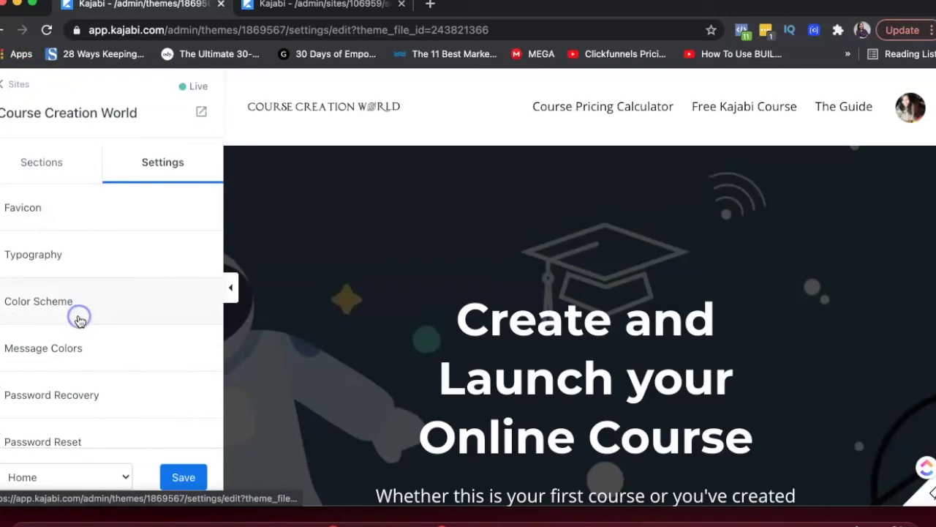
pyautogui.scroll(-1, 437, 308)
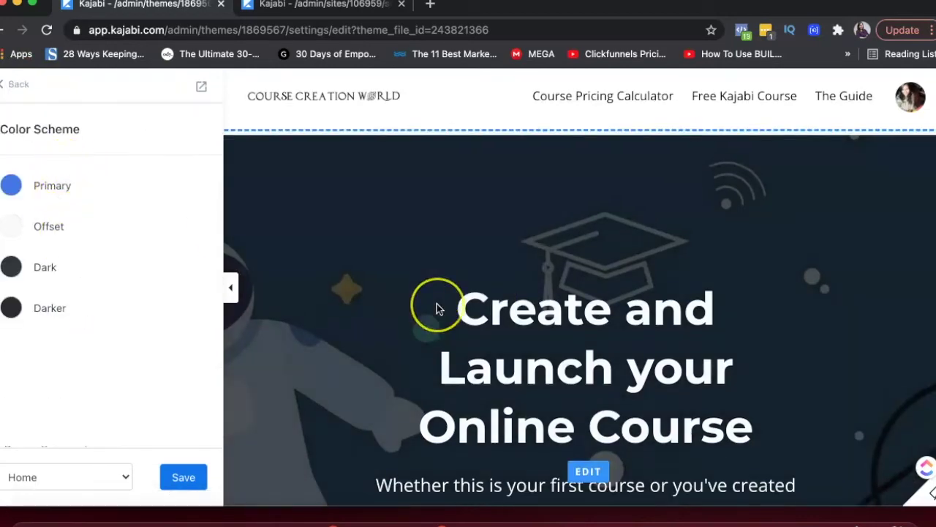
pyautogui.scroll(-5, 437, 308)
pyautogui.scroll(-3, 432, 315)
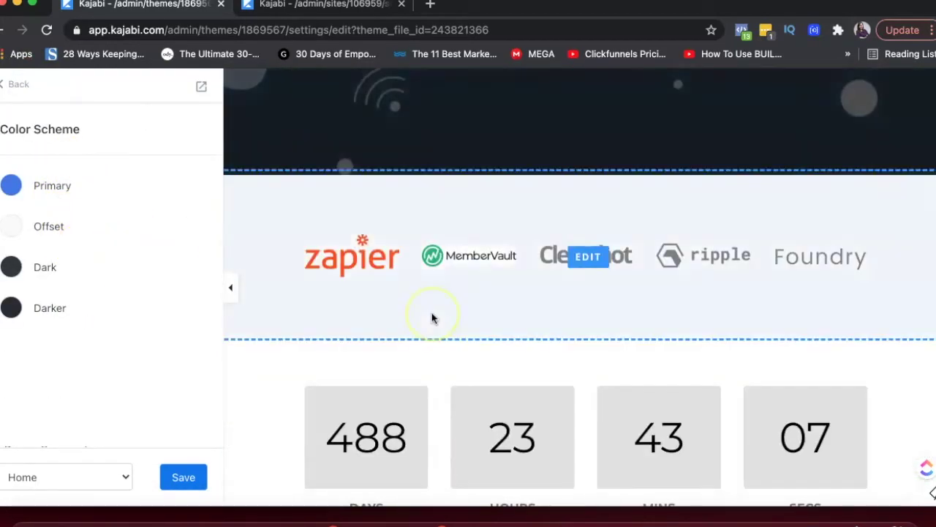
pyautogui.scroll(-8, 431, 318)
pyautogui.scroll(-10, 431, 316)
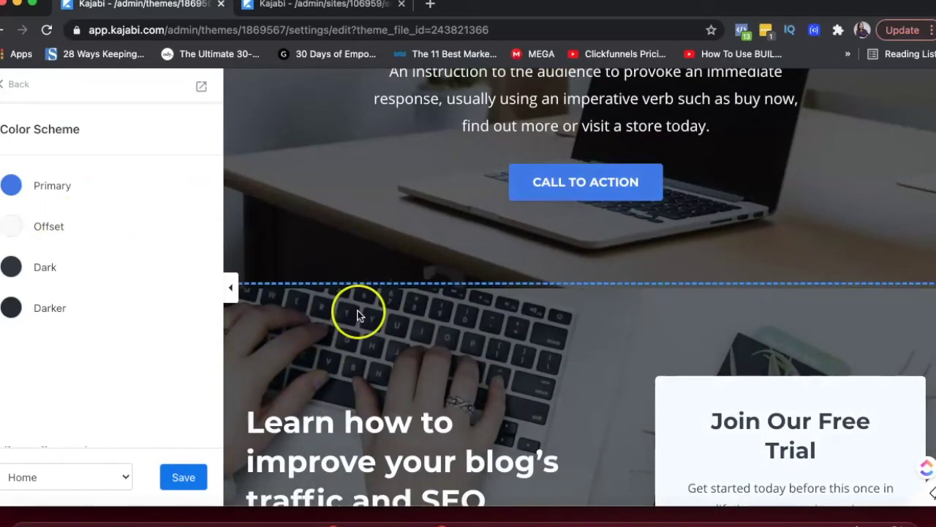
pyautogui.scroll(6, 357, 315)
pyautogui.scroll(-7, 359, 314)
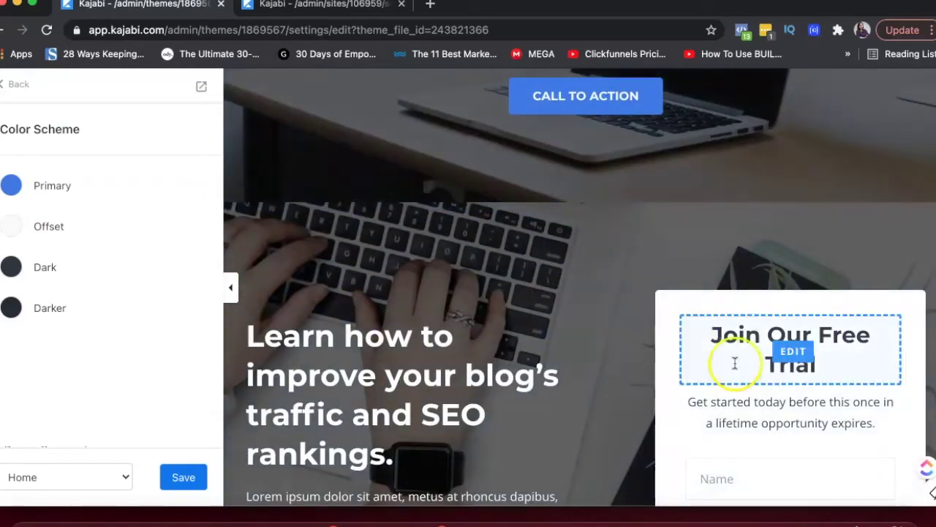
pyautogui.scroll(-3, 706, 355)
pyautogui.scroll(5, 481, 324)
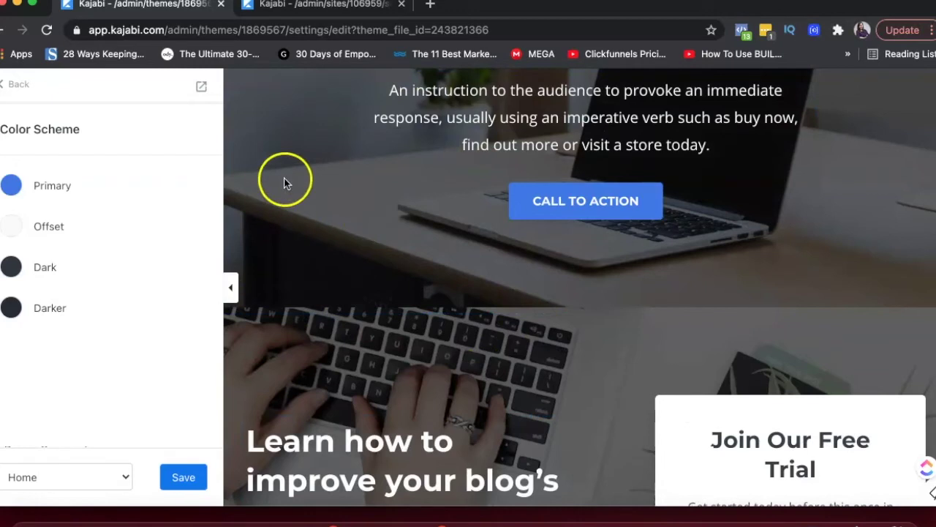
# Change the color scheme's Primary color to orange #E7723C and save the theme.
pyautogui.click(47, 188)
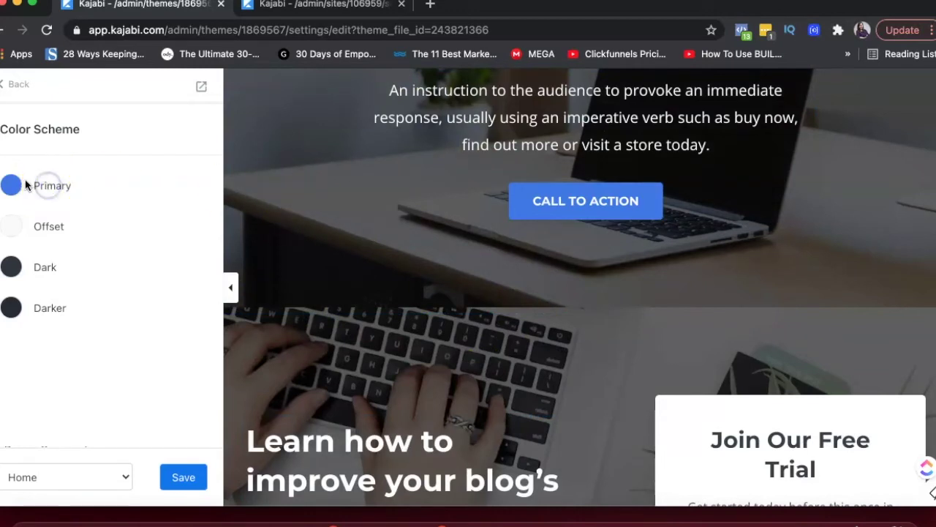
pyautogui.click(11, 185)
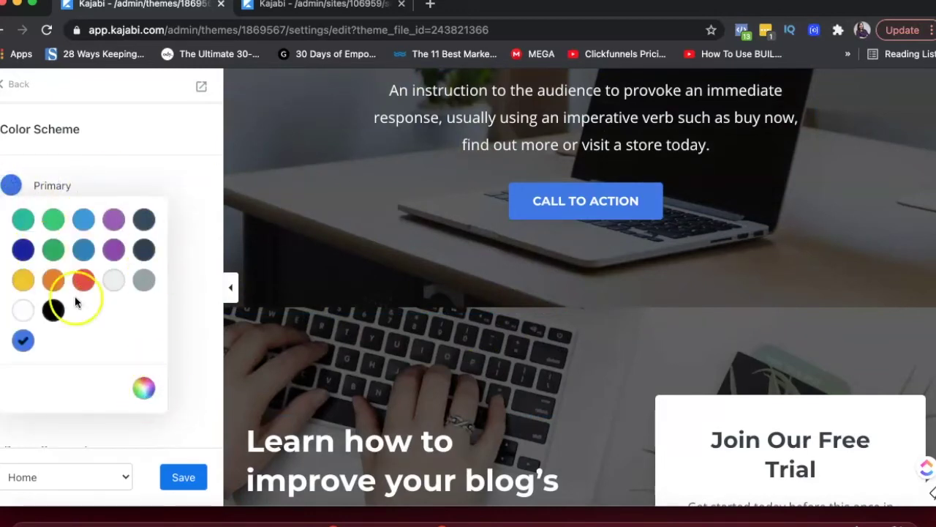
pyautogui.click(144, 390)
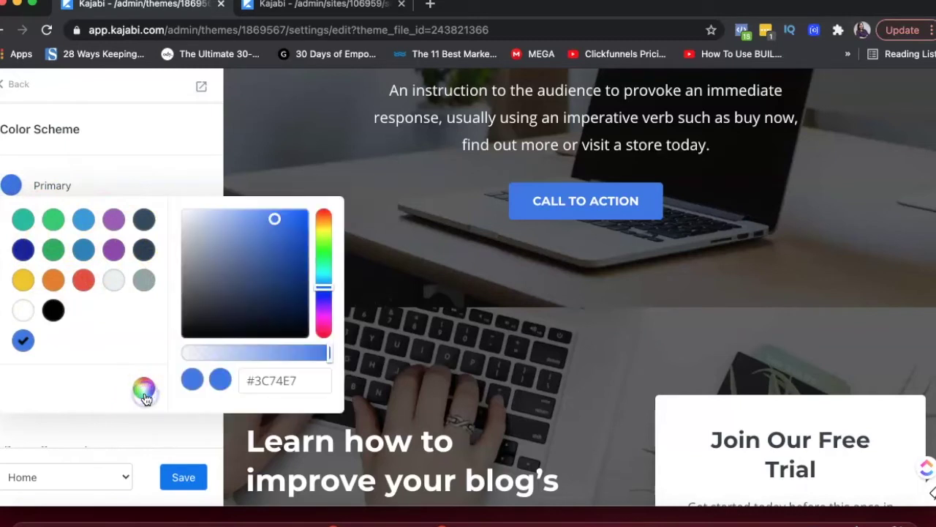
pyautogui.click(314, 385)
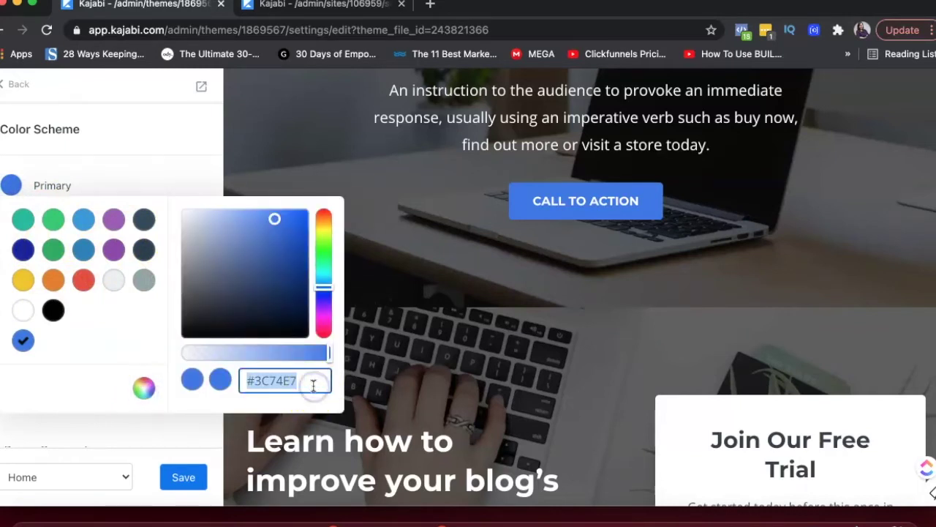
pyautogui.click(325, 222)
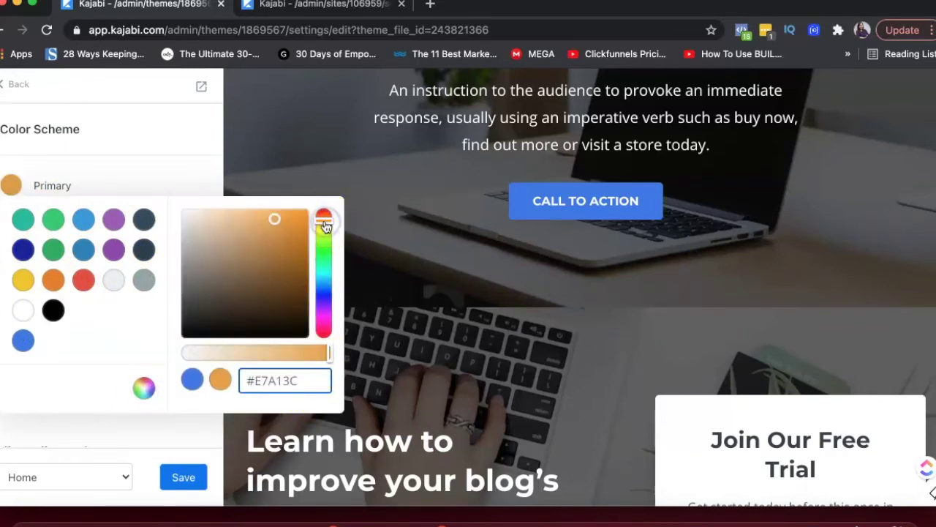
pyautogui.moveTo(326, 220); pyautogui.dragTo(326, 216)
pyautogui.click(119, 118)
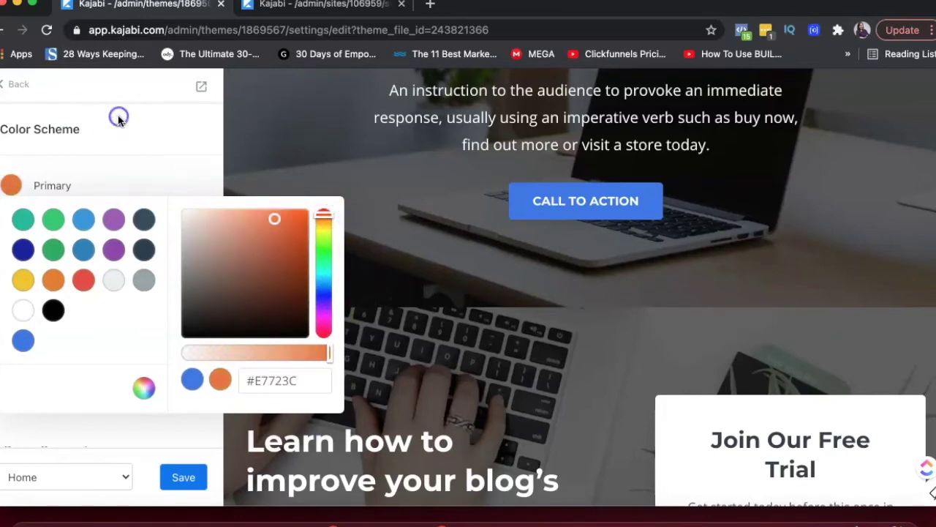
pyautogui.click(174, 479)
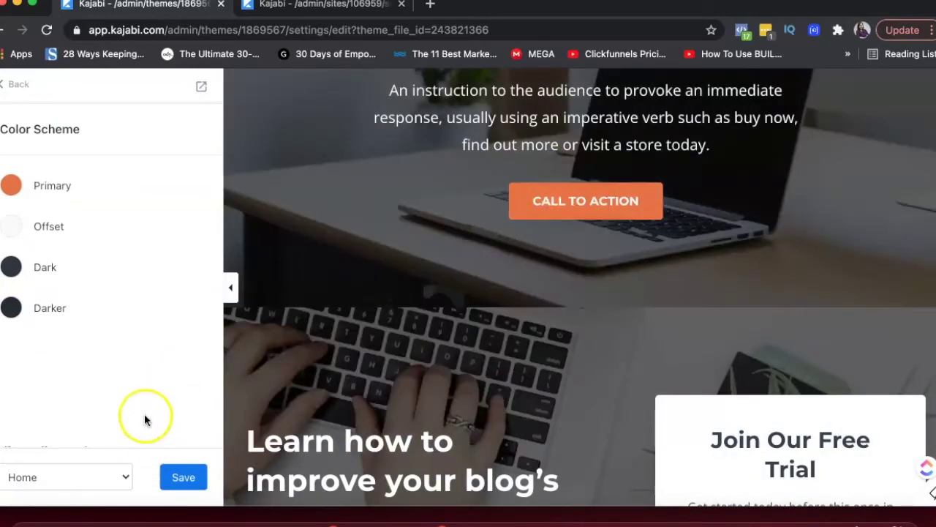
pyautogui.click(17, 85)
# Look over the Message Colors settings for success, info, warning and danger messages.
pyautogui.scroll(-2, 91, 300)
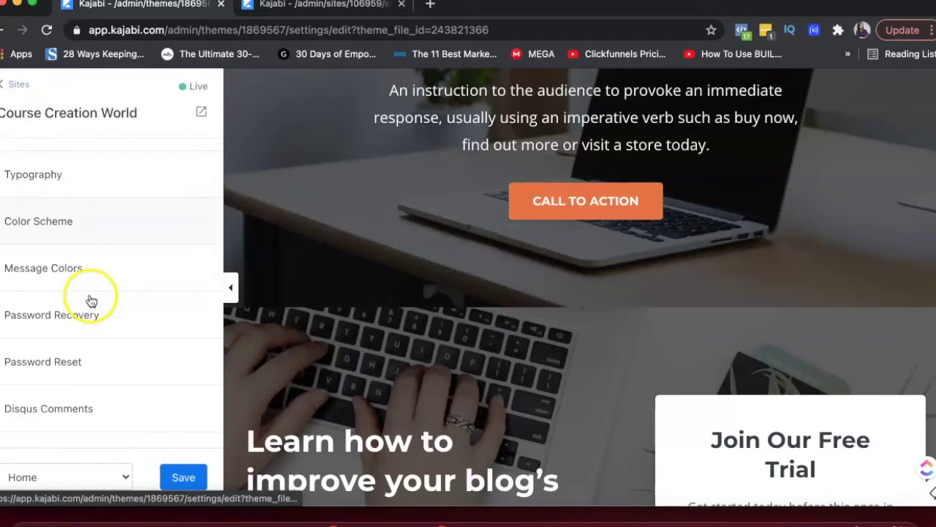
pyautogui.click(48, 268)
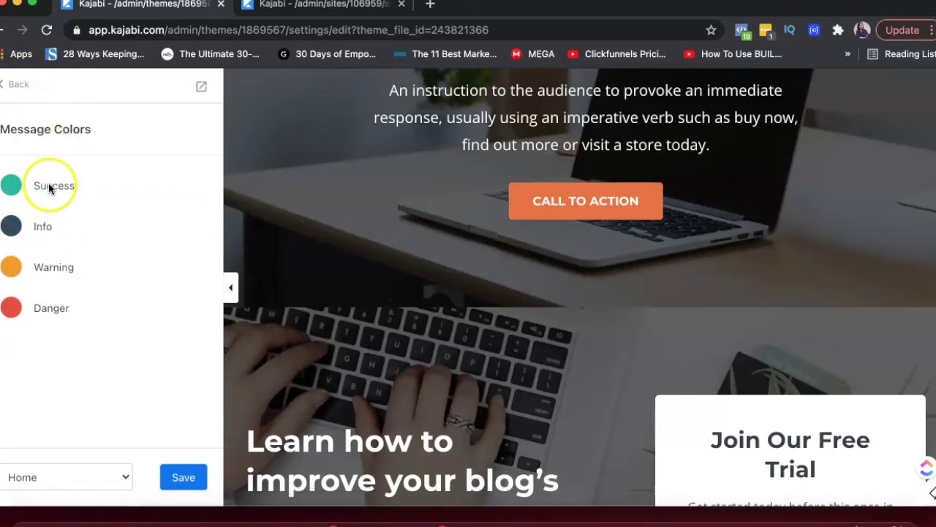
pyautogui.click(12, 87)
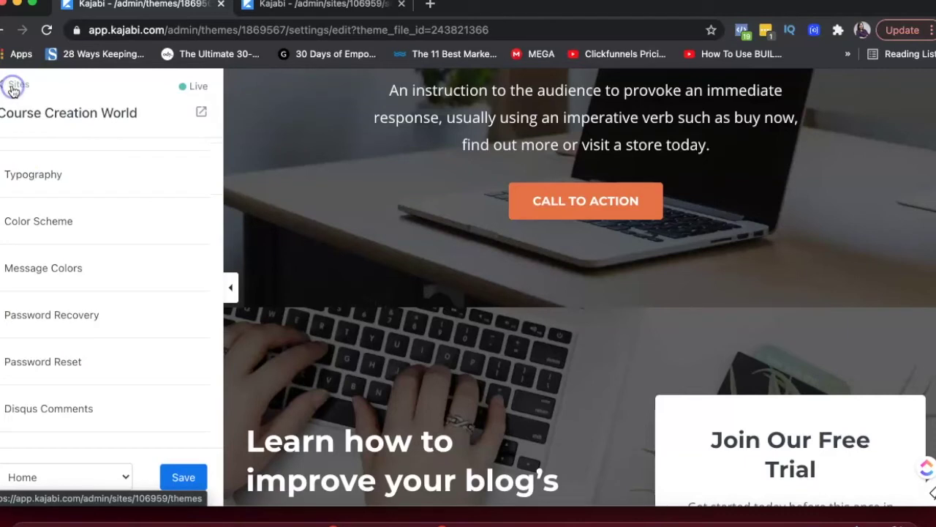
# Review the Password Recovery text fields and the remaining theme settings categories.
pyautogui.scroll(-2, 88, 301)
pyautogui.click(82, 273)
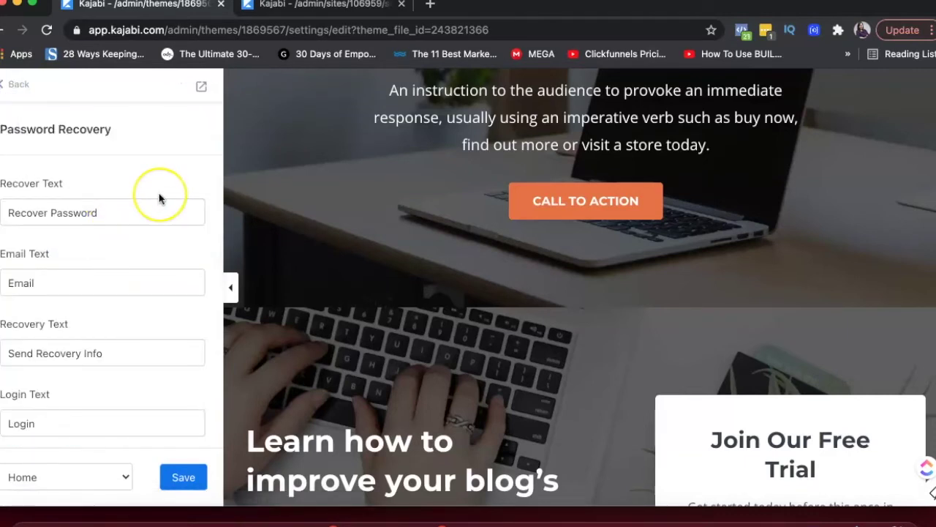
pyautogui.scroll(-1, 159, 199)
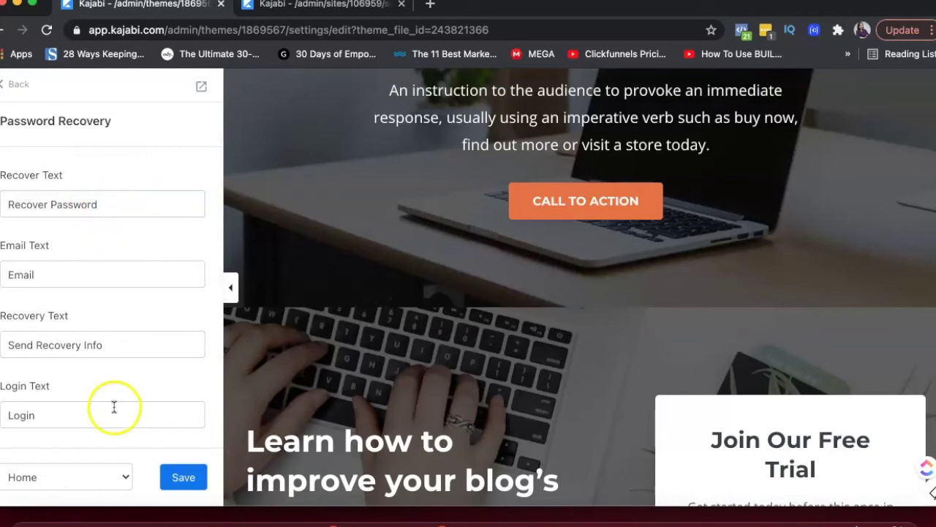
pyautogui.click(13, 84)
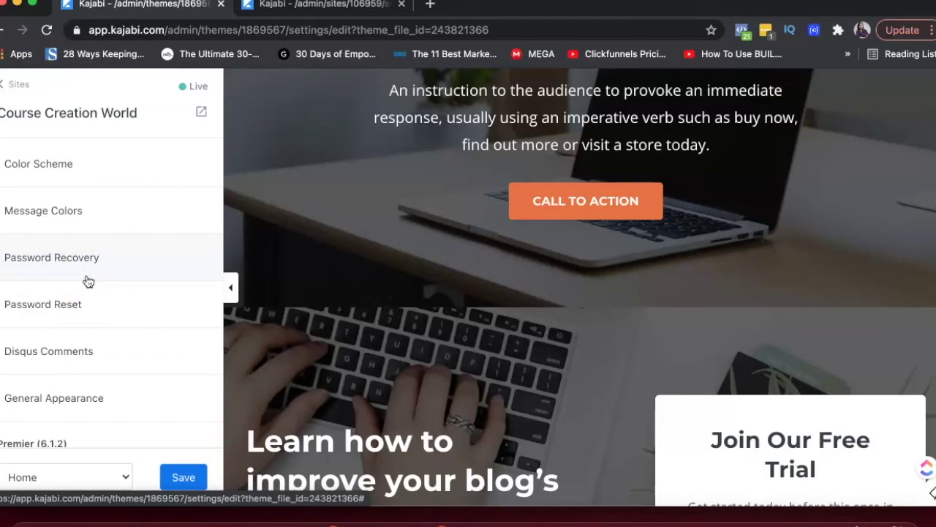
pyautogui.scroll(-2, 46, 264)
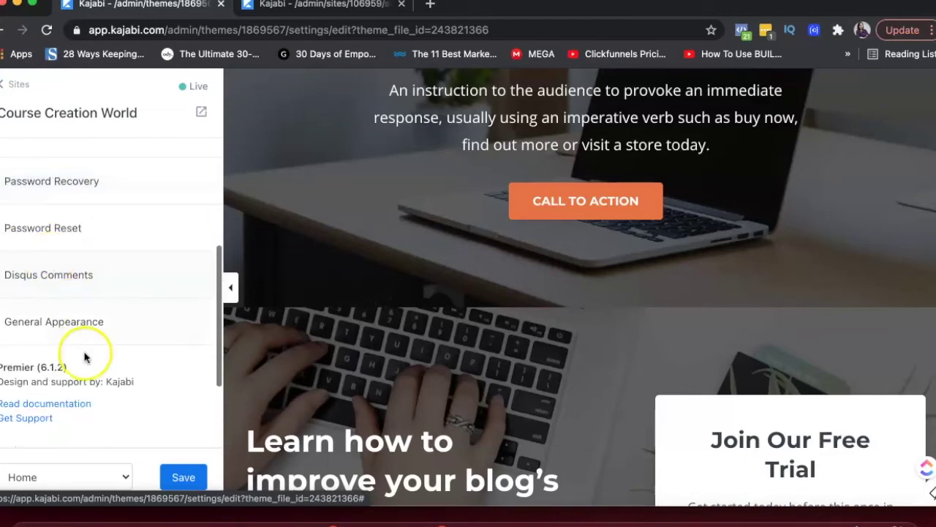
pyautogui.scroll(5, 84, 351)
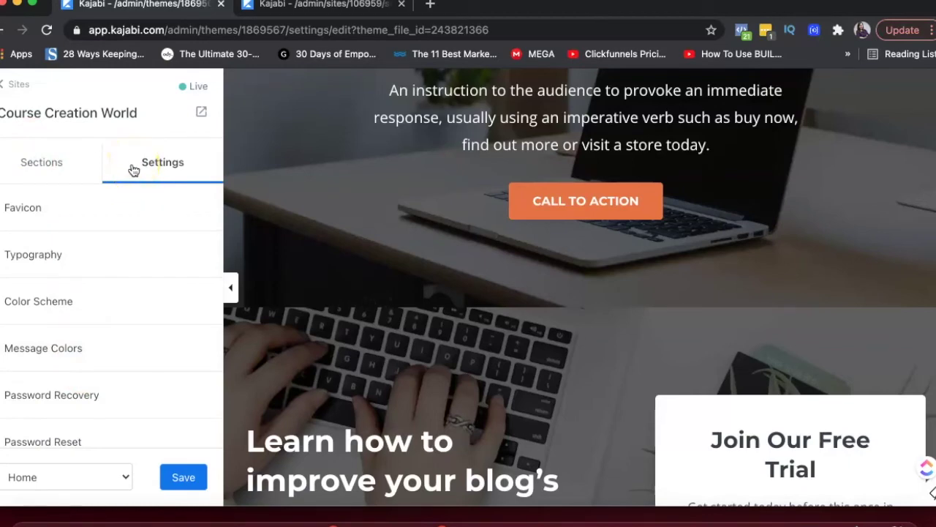
# Switch to the page's sections and examine the Hero section's title, text, video, color and alignment options.
pyautogui.click(63, 159)
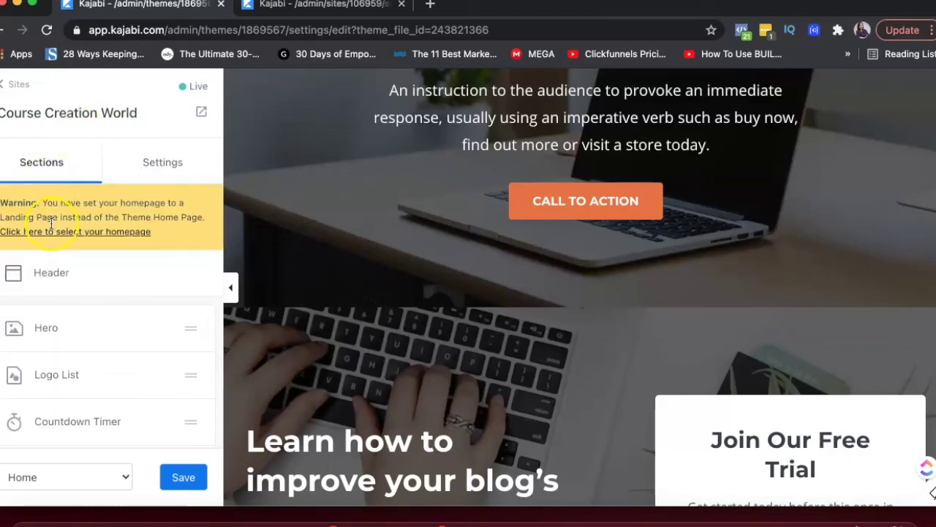
pyautogui.click(69, 282)
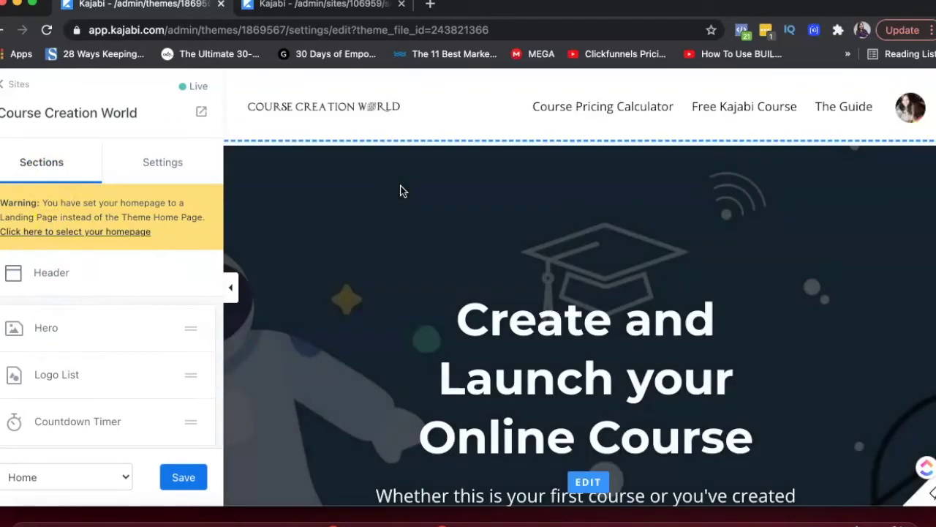
pyautogui.click(365, 208)
pyautogui.click(370, 233)
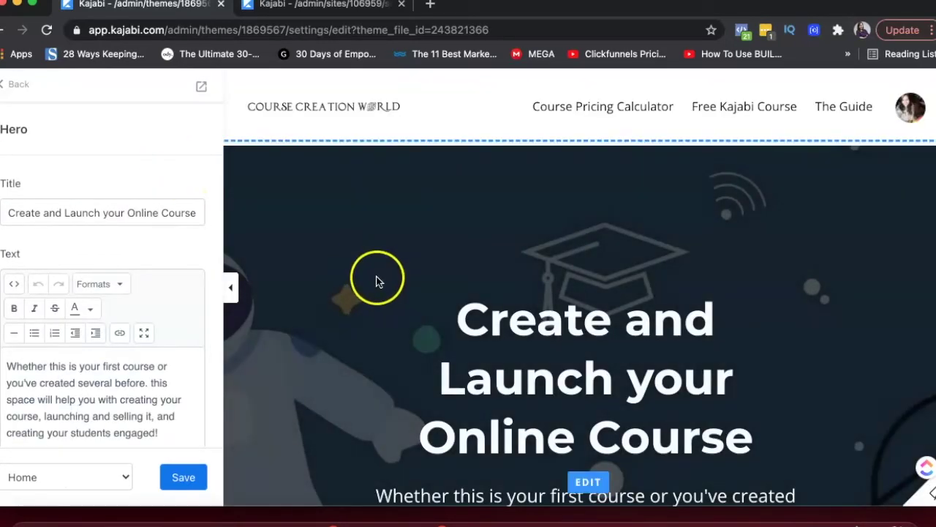
pyautogui.click(391, 256)
pyautogui.click(464, 247)
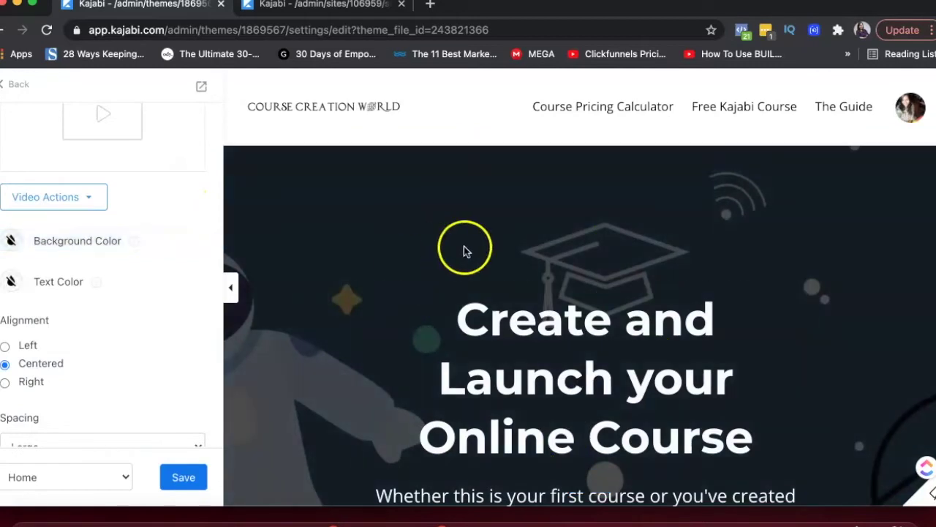
# Open the Hero section from the page preview and examine its editable Title and Text fields.
pyautogui.click(430, 205)
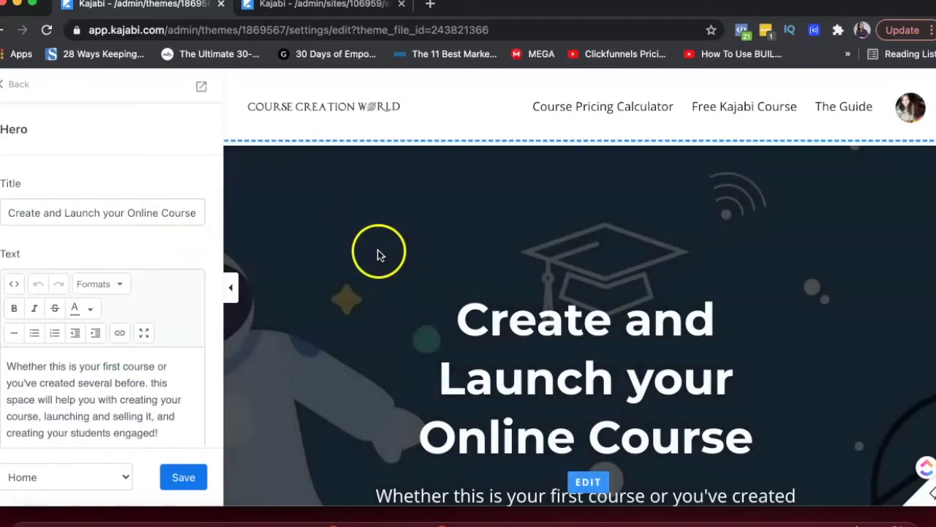
pyautogui.click(55, 213)
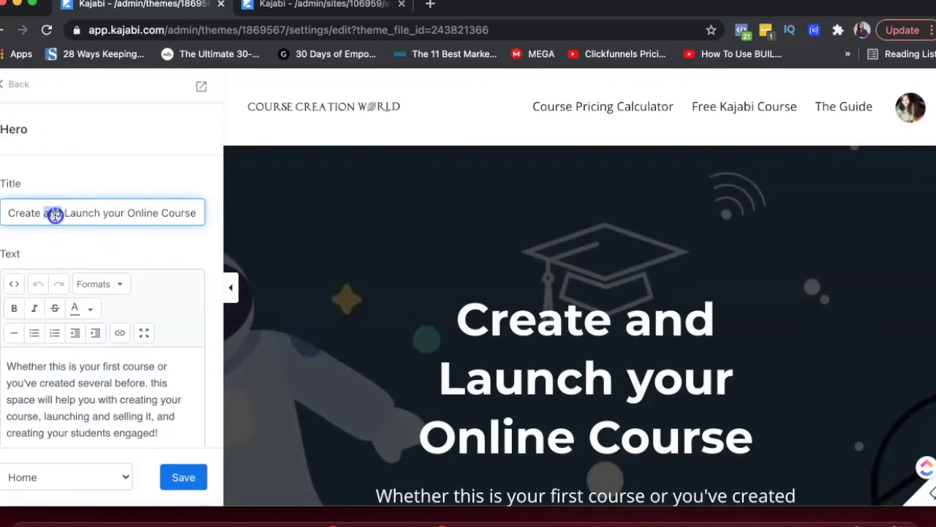
pyautogui.tripleClick(55, 214)
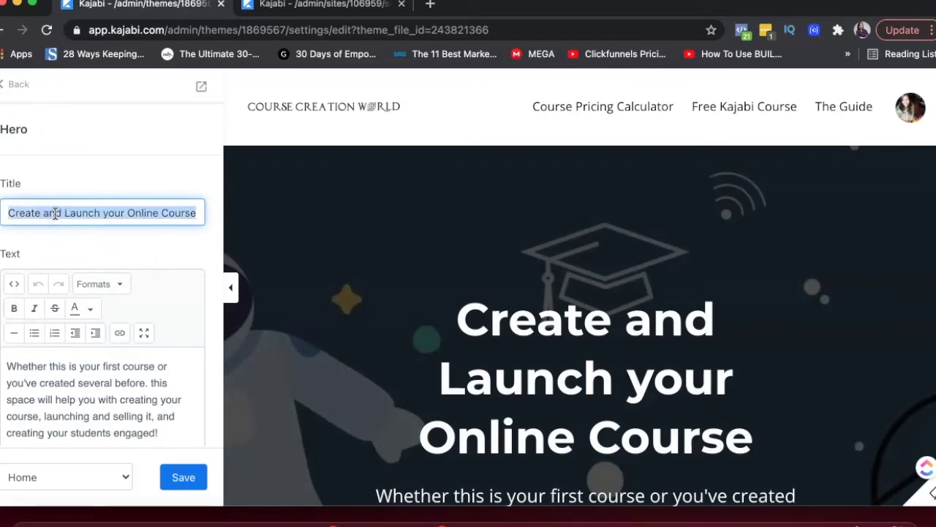
pyautogui.click(75, 399)
pyautogui.scroll(-5, 371, 297)
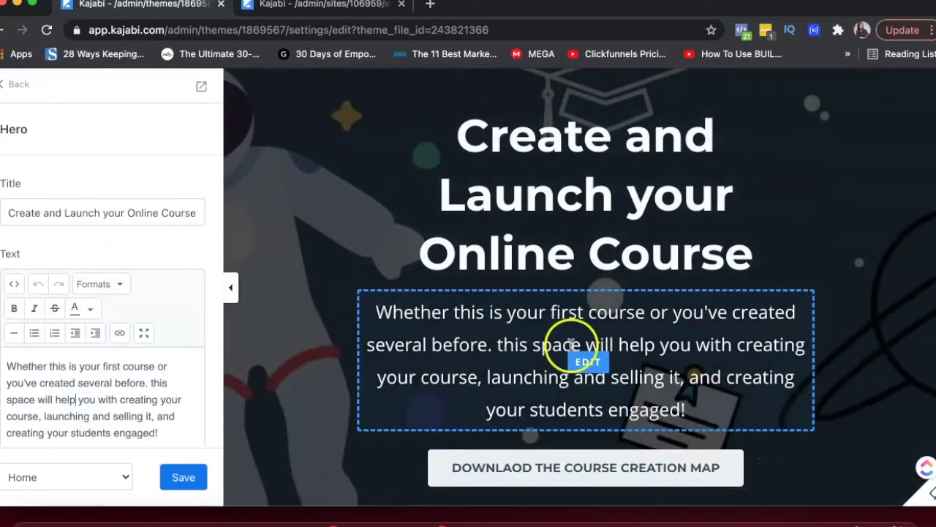
pyautogui.click(591, 364)
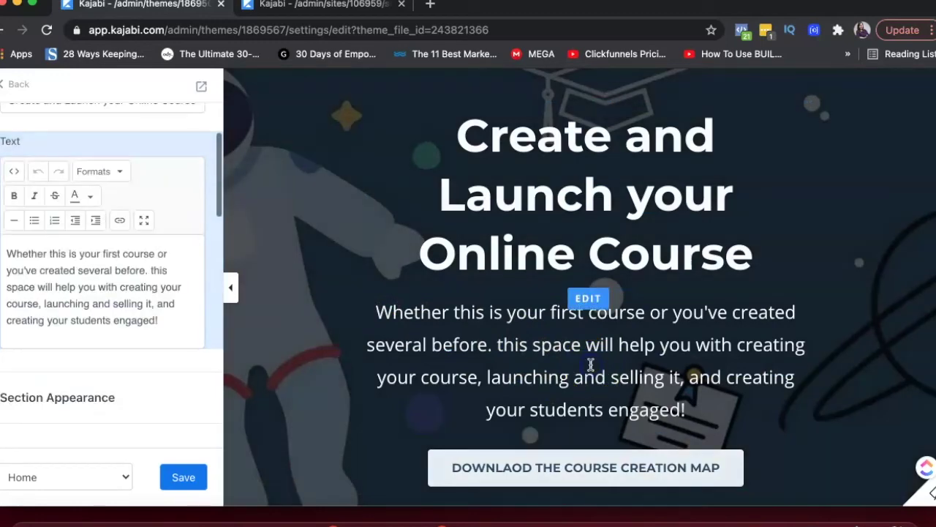
pyautogui.click(59, 269)
pyautogui.scroll(3, 94, 266)
pyautogui.scroll(-4, 95, 268)
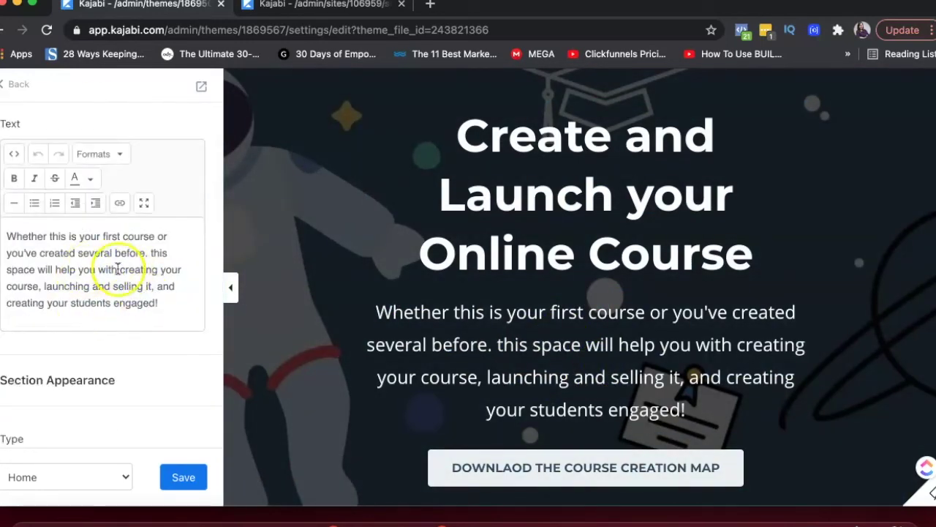
# Review the Hero's Section Appearance options, including background image and video, image overlay, colors, alignment, spacing and call to action.
pyautogui.scroll(-3, 117, 269)
pyautogui.scroll(-2, 90, 260)
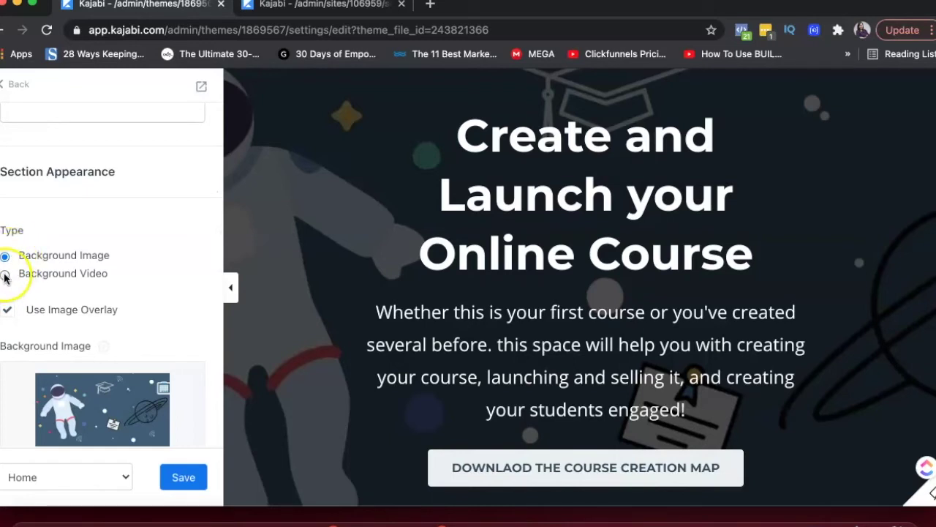
pyautogui.scroll(-3, 93, 281)
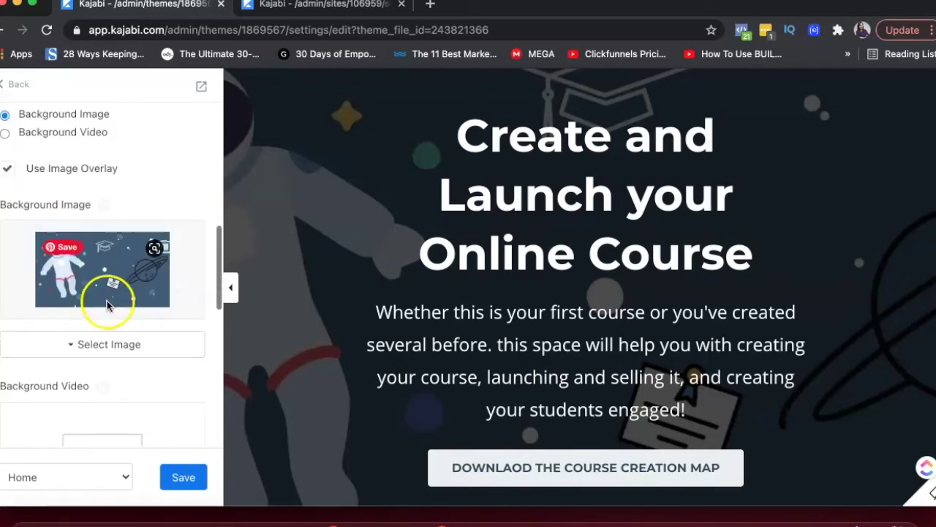
pyautogui.scroll(-4, 94, 279)
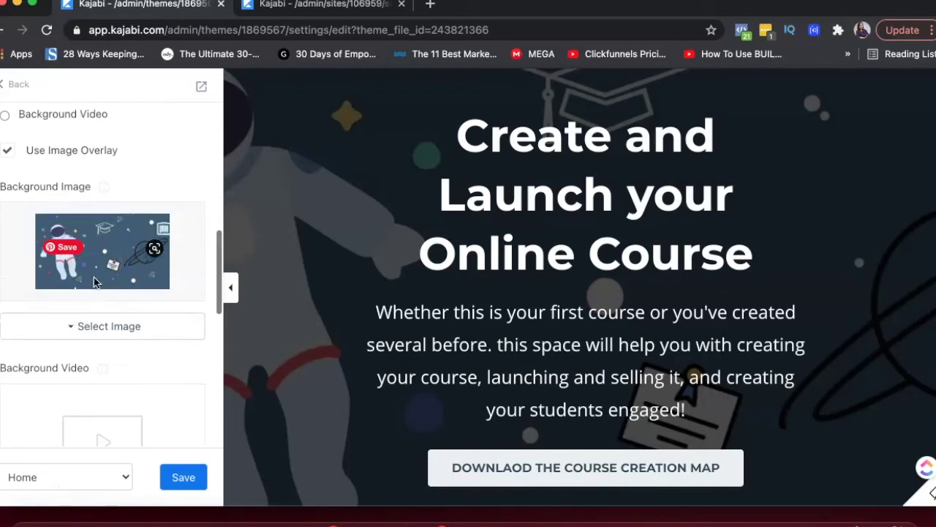
pyautogui.scroll(-5, 80, 314)
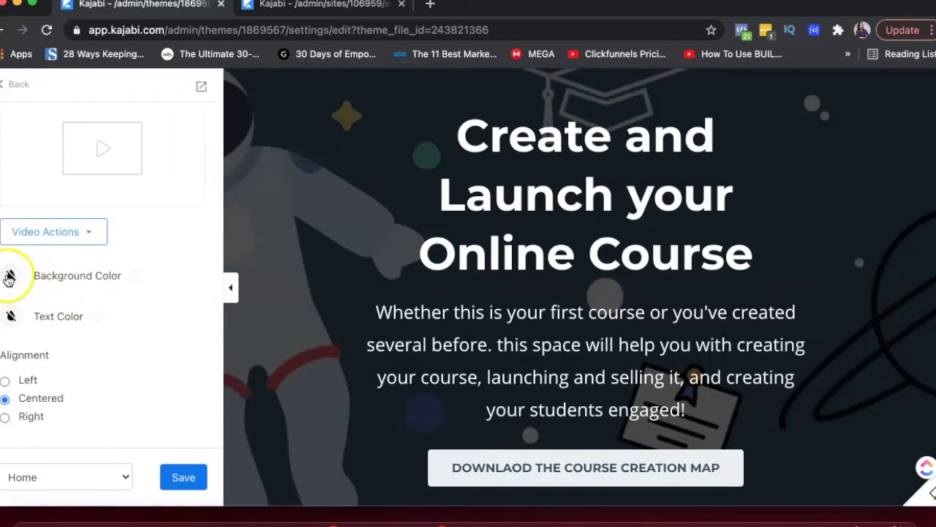
pyautogui.scroll(-5, 8, 278)
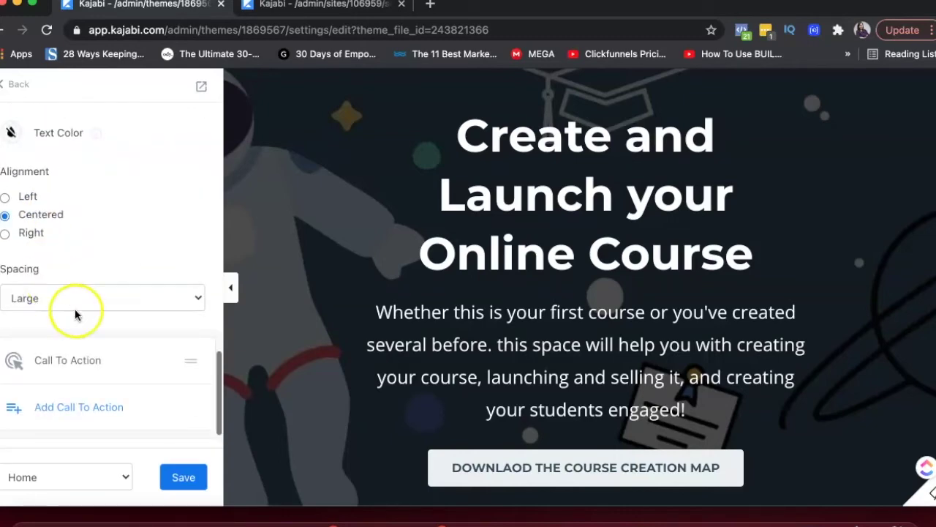
pyautogui.scroll(-3, 396, 364)
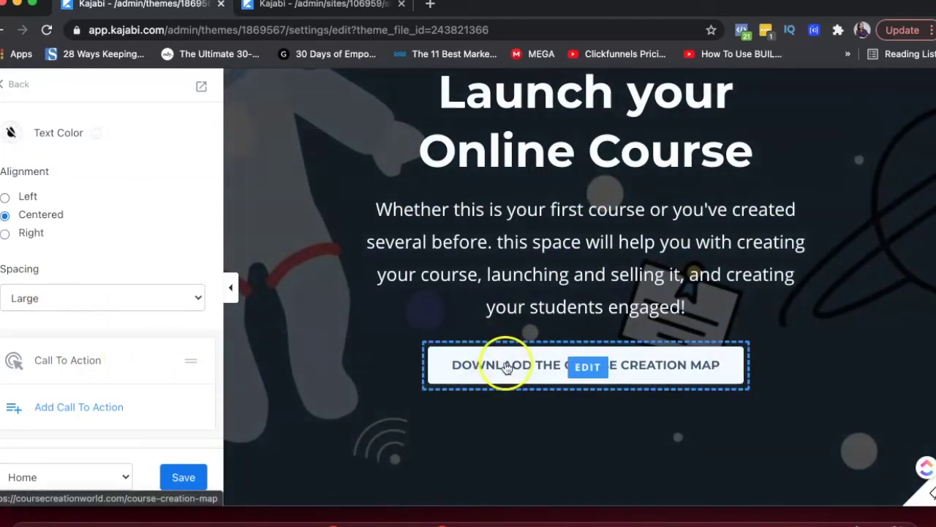
# Make the Hero's course creation map call to action open in a new window, save the page and return to the Hero settings.
pyautogui.click(504, 363)
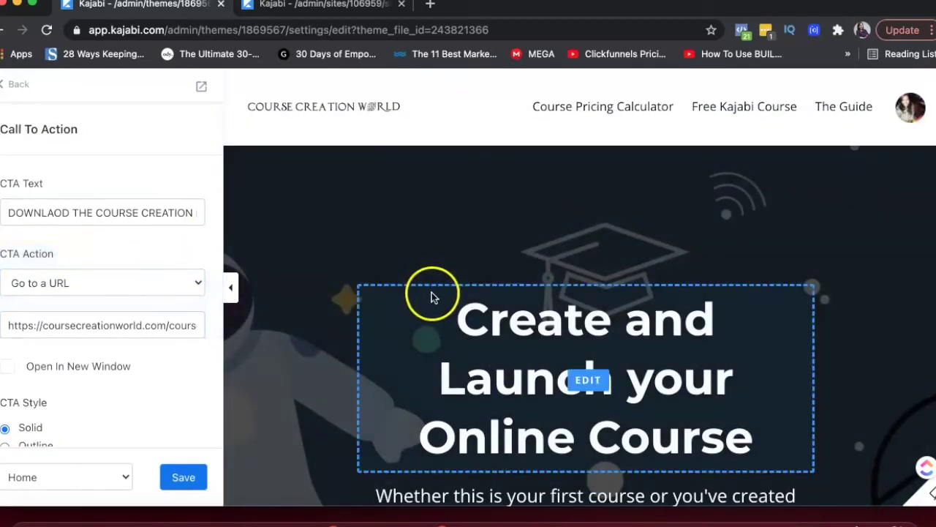
pyautogui.scroll(-5, 339, 390)
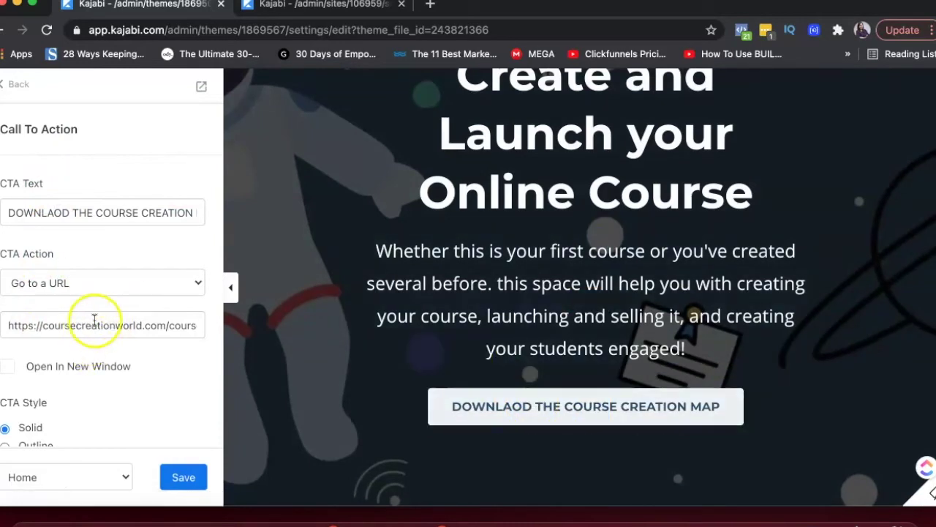
pyautogui.scroll(-1, 83, 330)
pyautogui.scroll(-3, 84, 329)
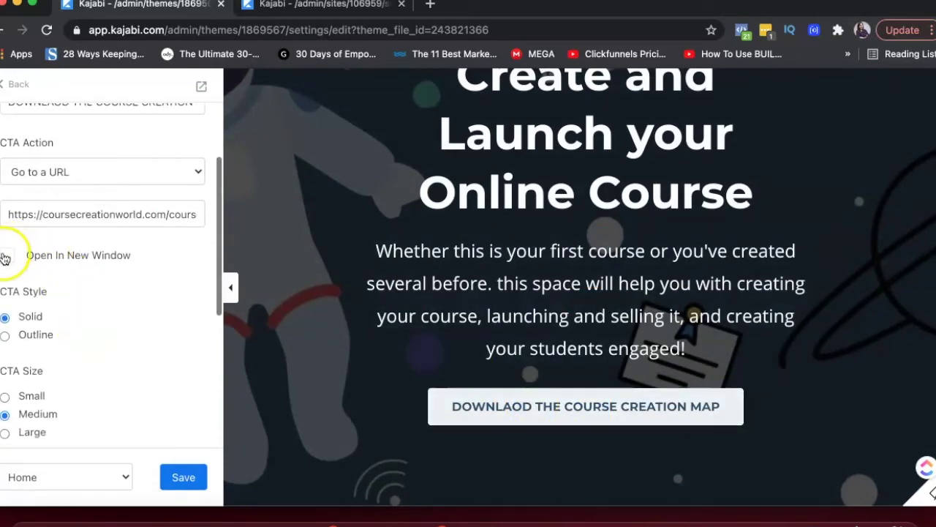
pyautogui.click(6, 258)
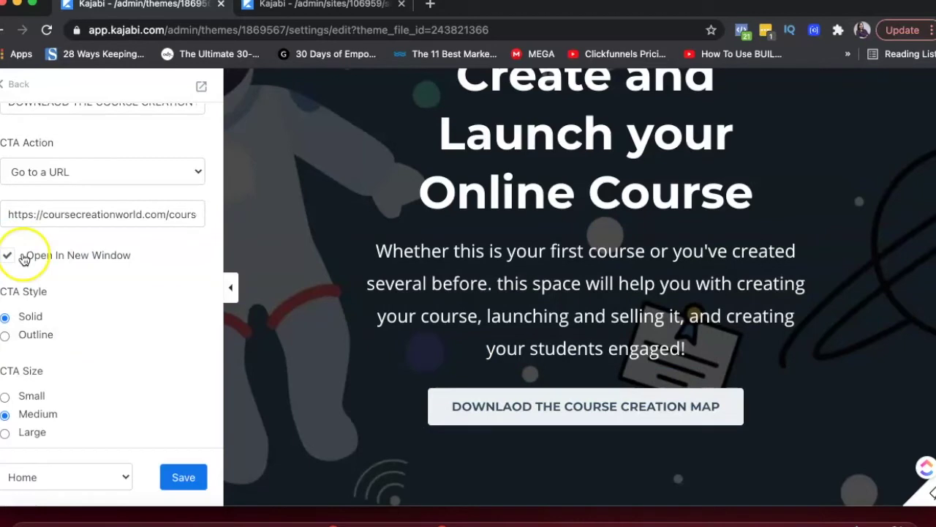
pyautogui.scroll(-6, 102, 302)
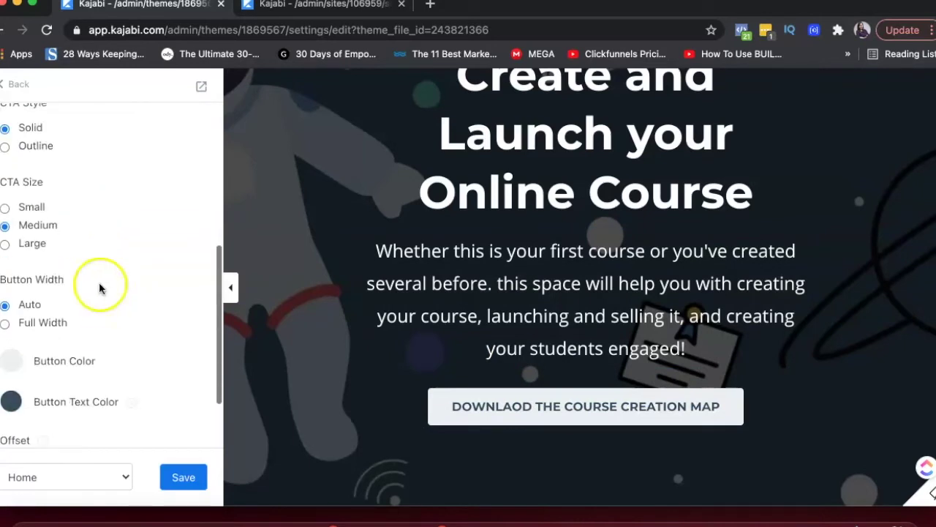
pyautogui.scroll(-3, 63, 282)
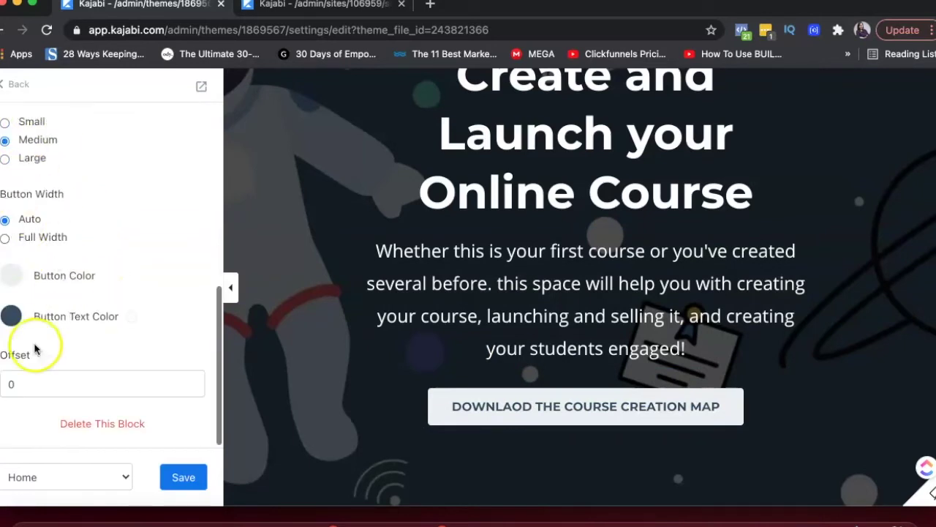
pyautogui.click(177, 484)
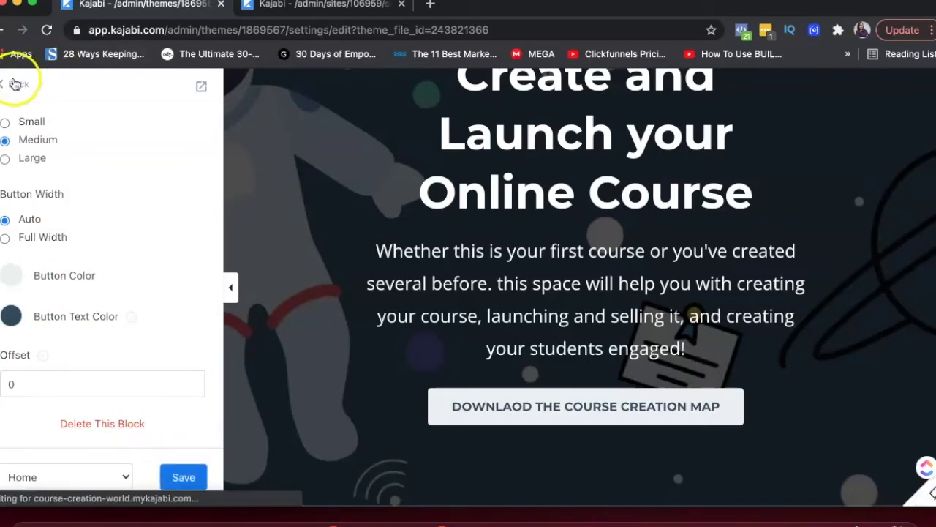
pyautogui.click(11, 85)
# Return from the Hero settings to the Home page's section list and look through its sections.
pyautogui.click(431, 267)
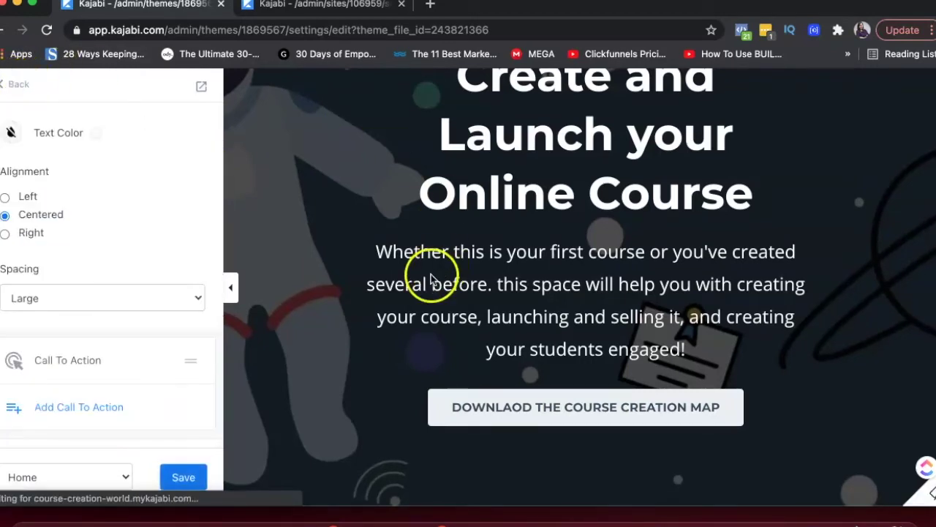
pyautogui.scroll(-6, 440, 410)
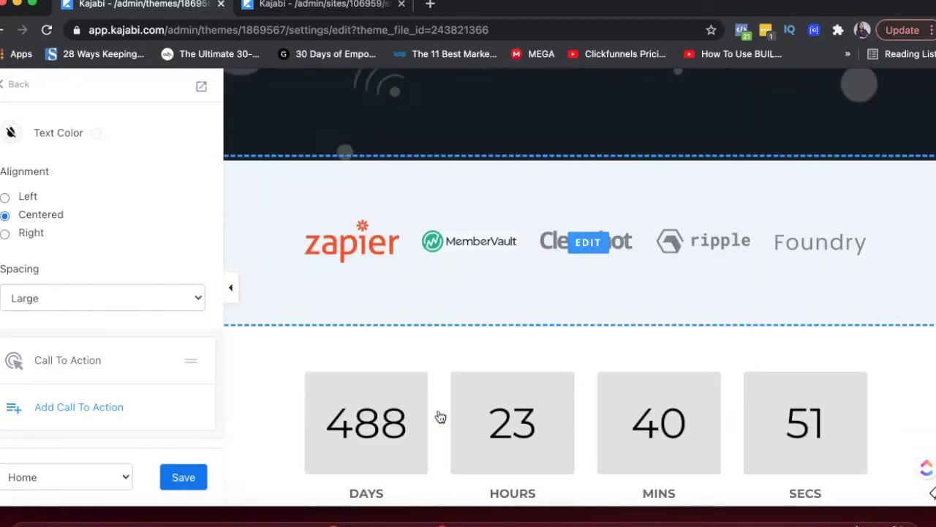
pyautogui.scroll(2, 438, 417)
pyautogui.scroll(1, 441, 417)
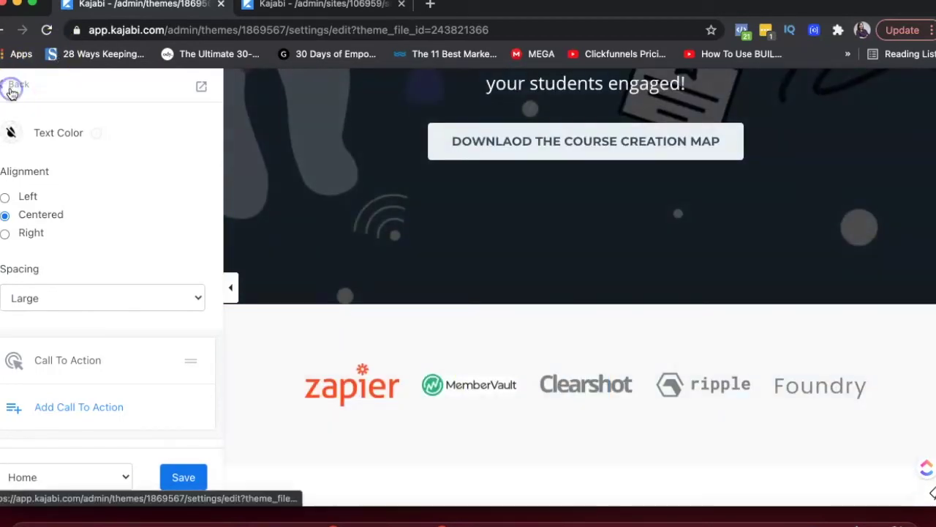
pyautogui.click(11, 89)
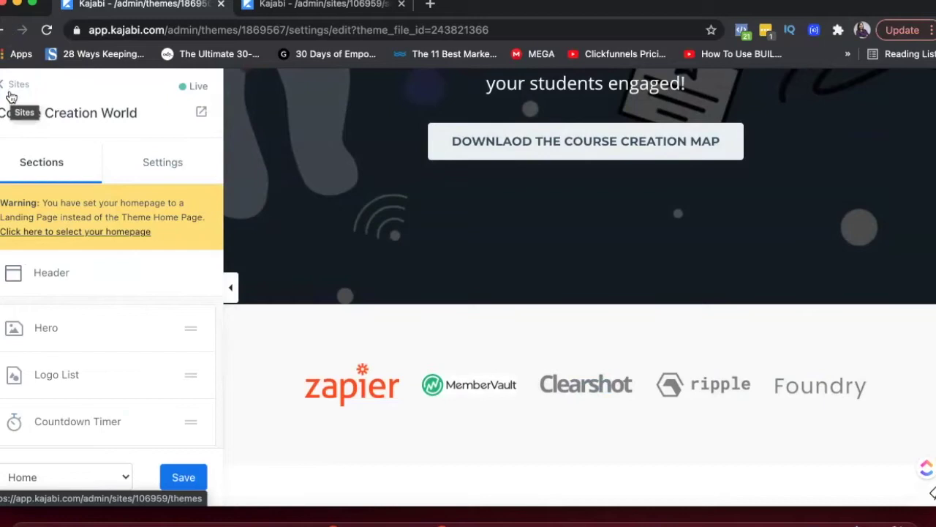
pyautogui.scroll(-5, 69, 297)
pyautogui.scroll(-5, 69, 296)
pyautogui.scroll(12, 69, 295)
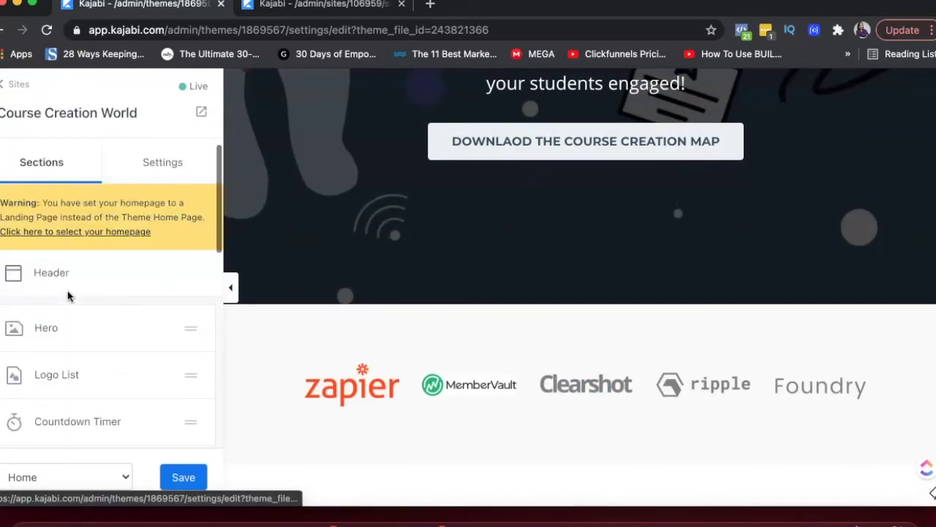
# Open the Logo List section from the page preview, view its Heading and Subheading fields, and return to the section list.
pyautogui.click(63, 273)
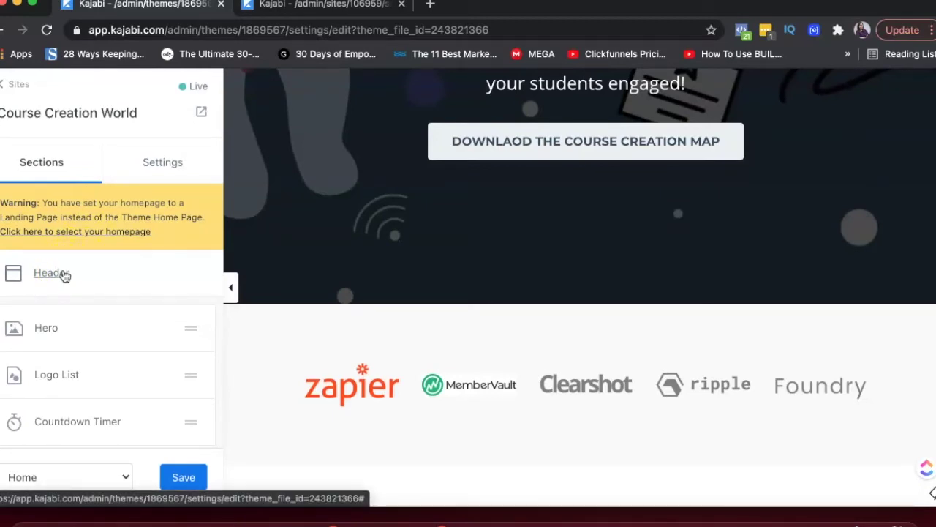
pyautogui.scroll(-3, 121, 269)
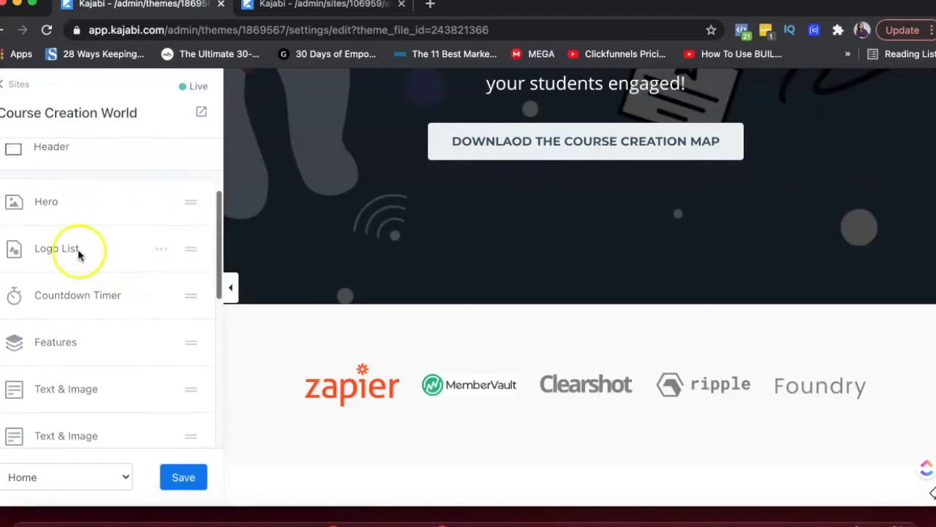
pyautogui.click(336, 362)
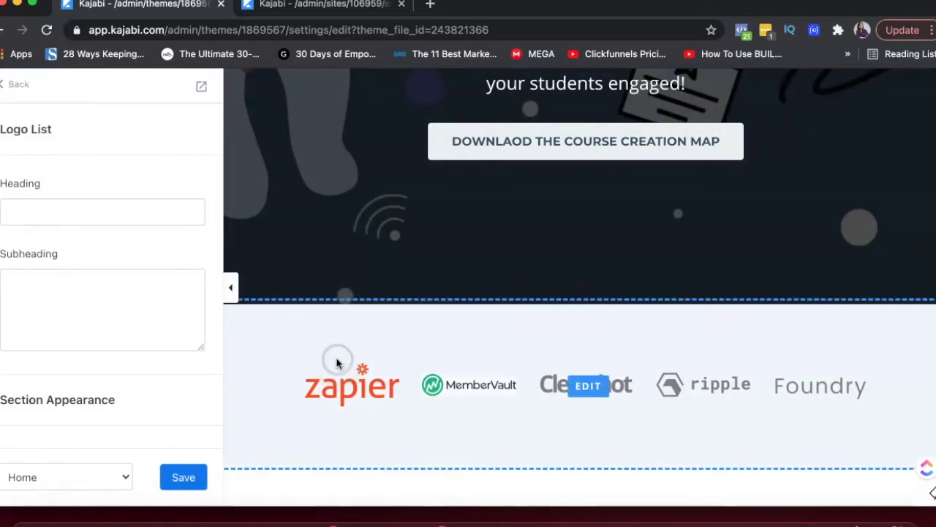
pyautogui.click(14, 85)
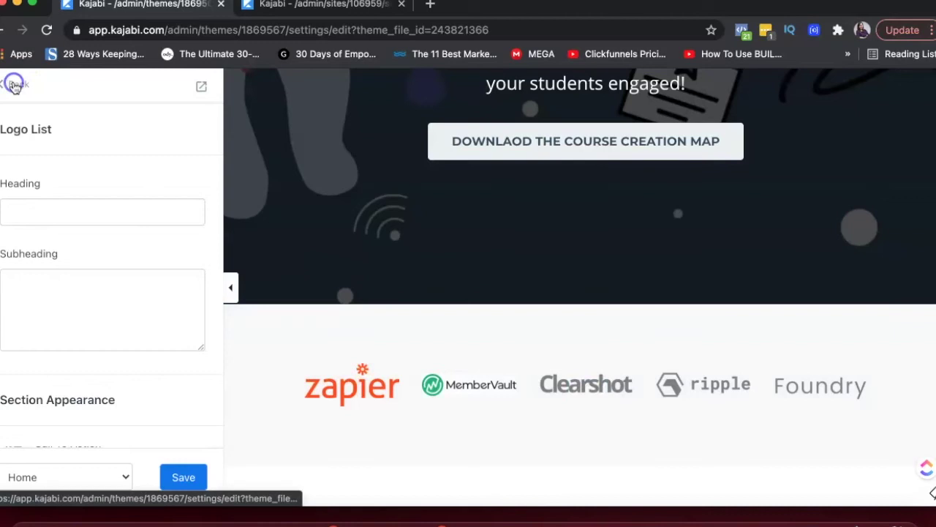
# Open the Countdown Timer section from the page preview, view its heading and End Time fields, and return to the section list.
pyautogui.scroll(-6, 95, 366)
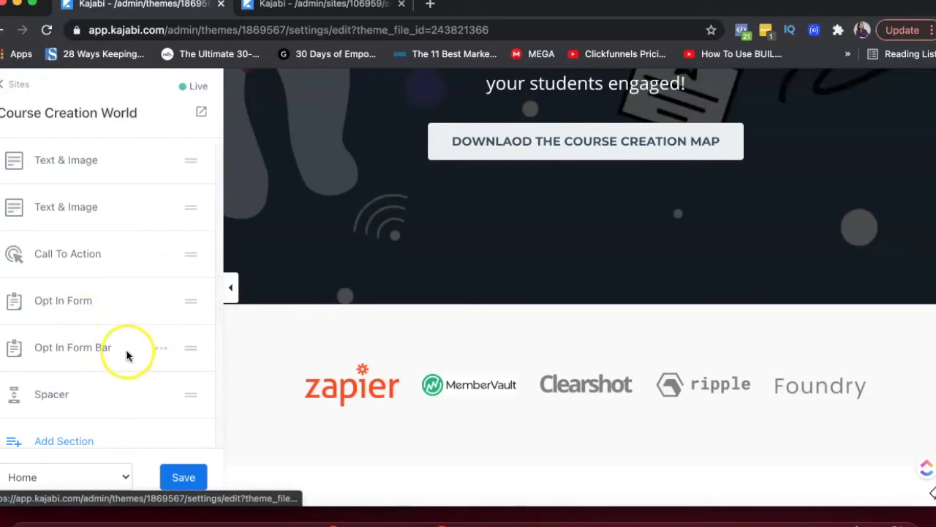
pyautogui.scroll(-5, 461, 357)
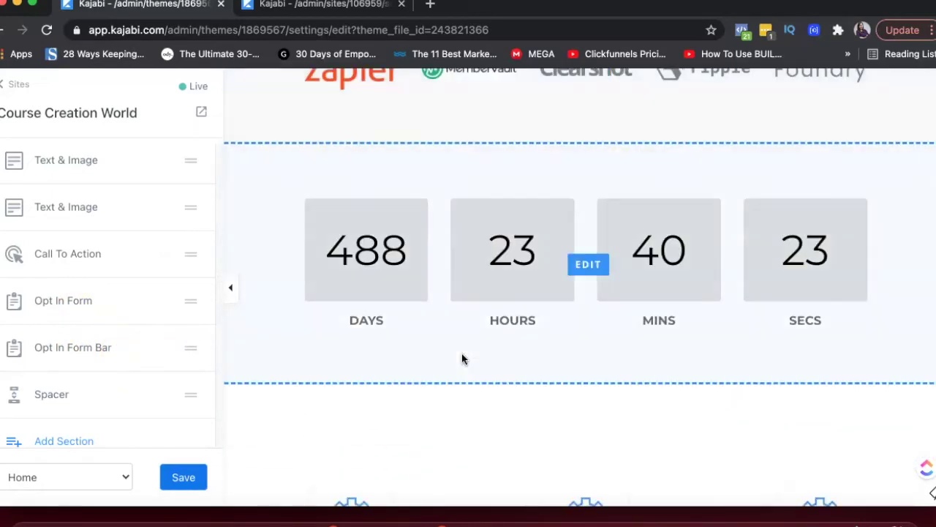
pyautogui.scroll(-2, 462, 352)
pyautogui.click(422, 159)
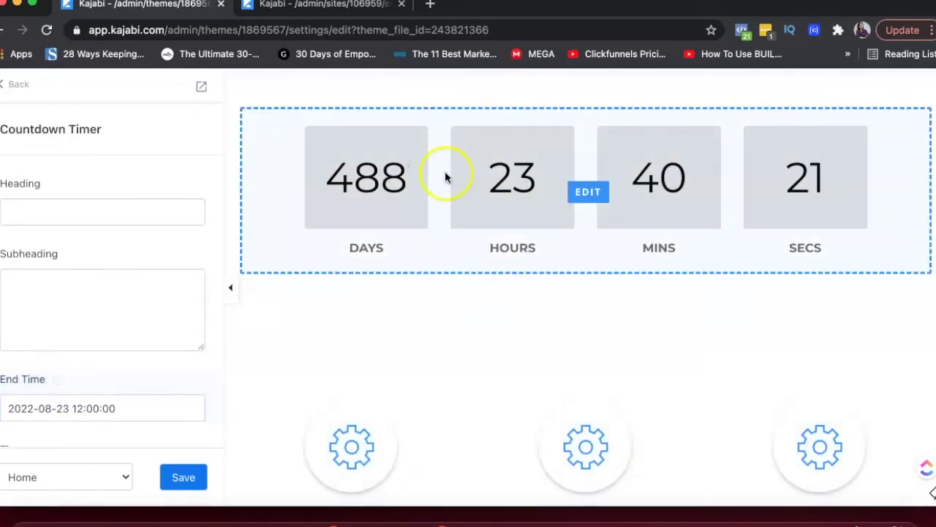
pyautogui.click(11, 88)
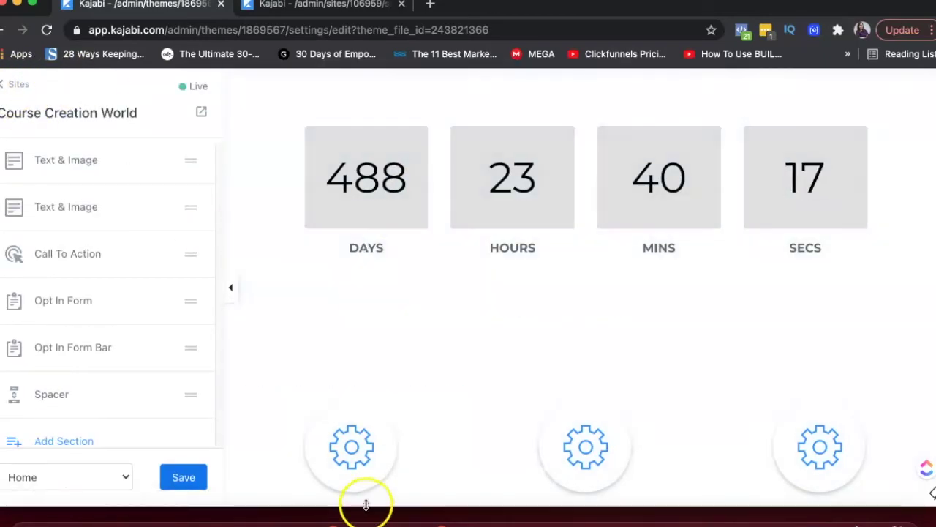
# Add an Image Gallery section to the Home page from the list of available section types.
pyautogui.scroll(-3, 378, 277)
pyautogui.scroll(3, 379, 278)
pyautogui.scroll(-1, 344, 271)
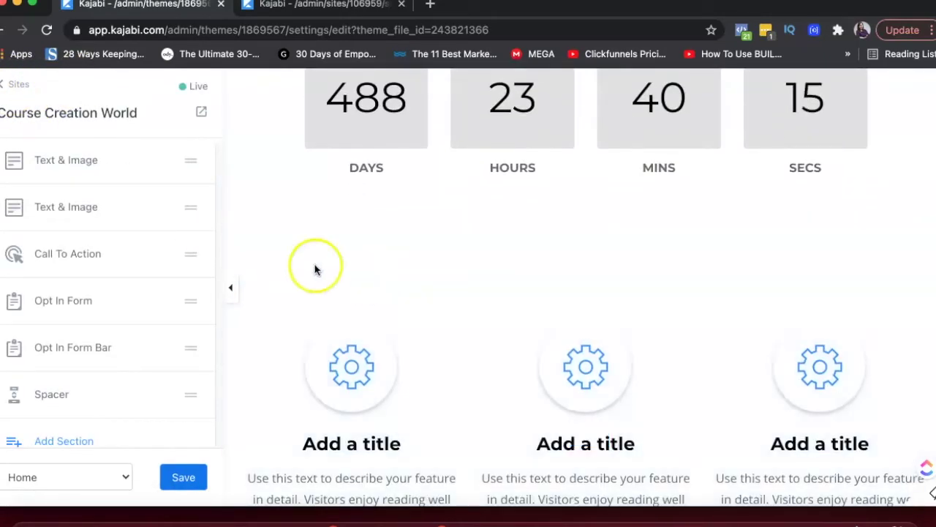
pyautogui.scroll(-2, 42, 271)
pyautogui.click(68, 352)
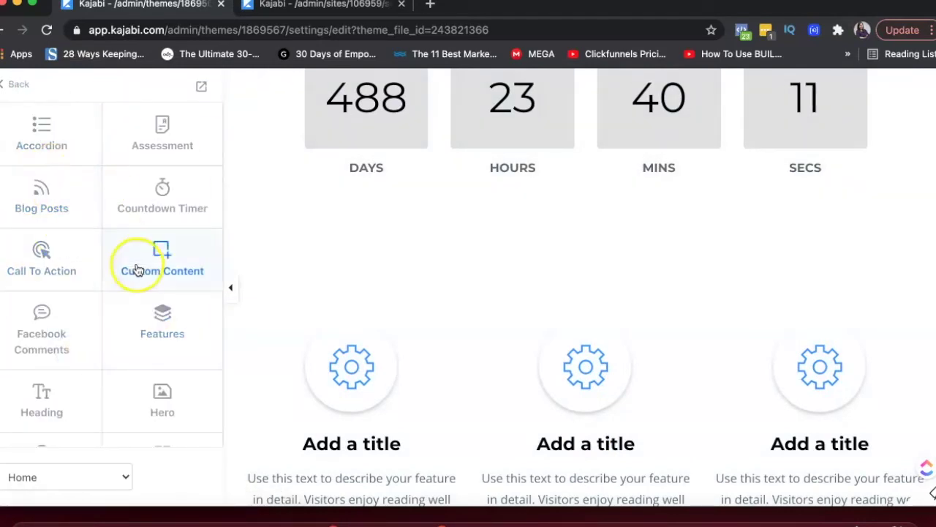
pyautogui.scroll(-5, 133, 268)
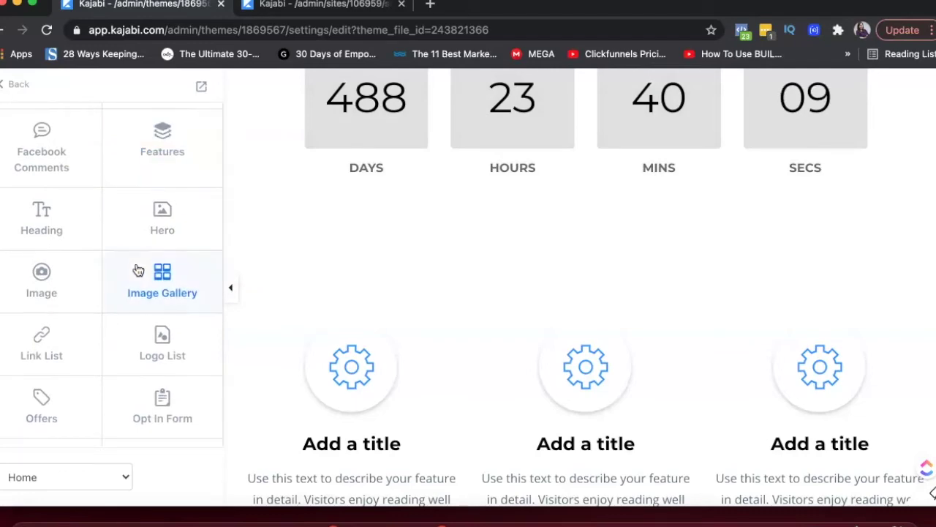
pyautogui.scroll(-1, 138, 271)
pyautogui.click(142, 242)
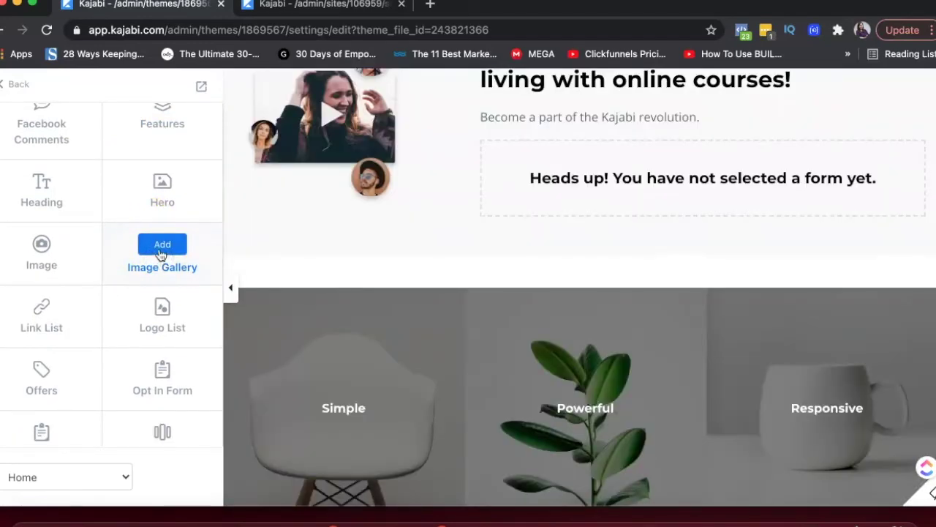
pyautogui.click(162, 249)
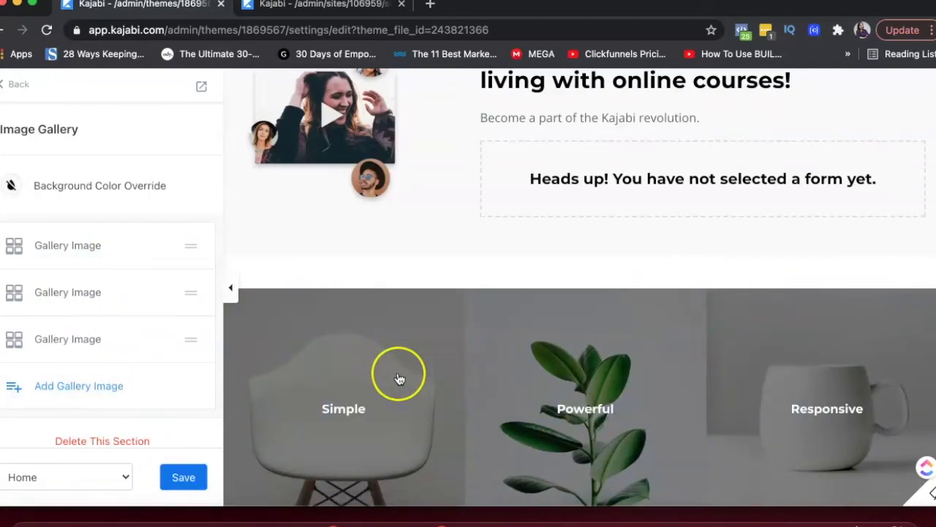
# Return to the section list and move the Image Gallery section directly below the Countdown Timer.
pyautogui.scroll(-15, 397, 376)
pyautogui.scroll(-2, 399, 378)
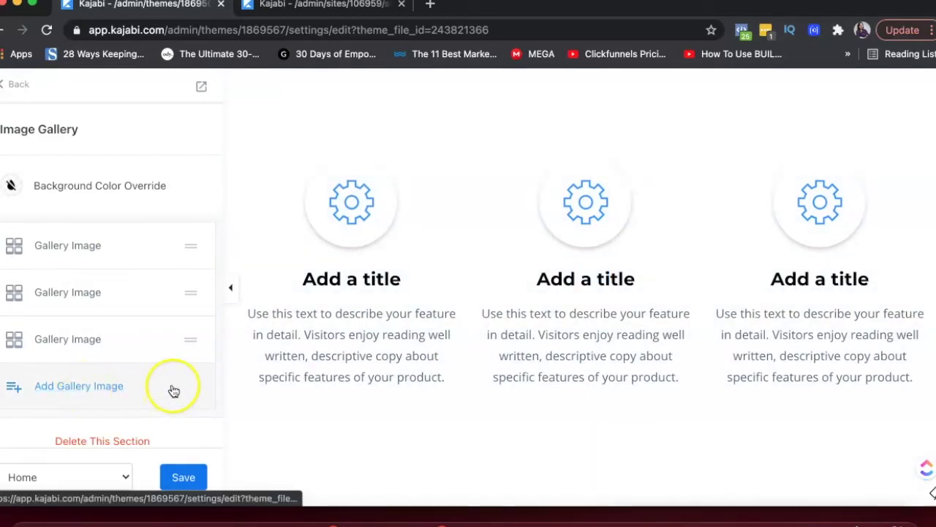
pyautogui.click(11, 87)
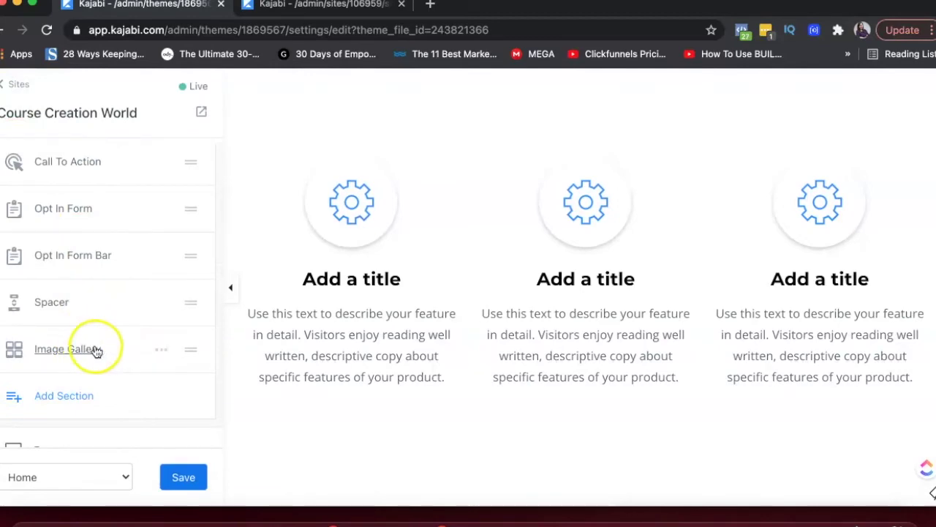
pyautogui.moveTo(191, 349); pyautogui.dragTo(141, 323)
pyautogui.scroll(-5, 396, 258)
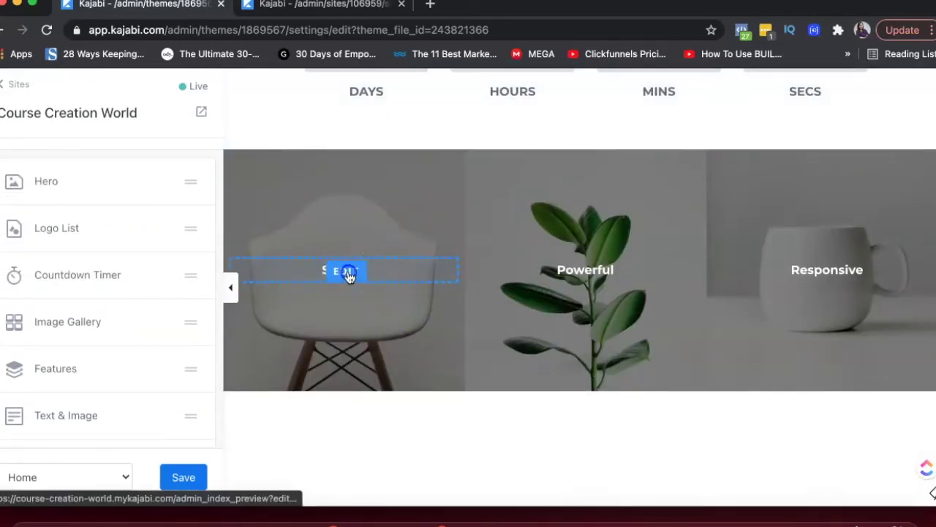
# Open the "Simple" gallery image from the page preview and look through its image and link settings.
pyautogui.click(349, 273)
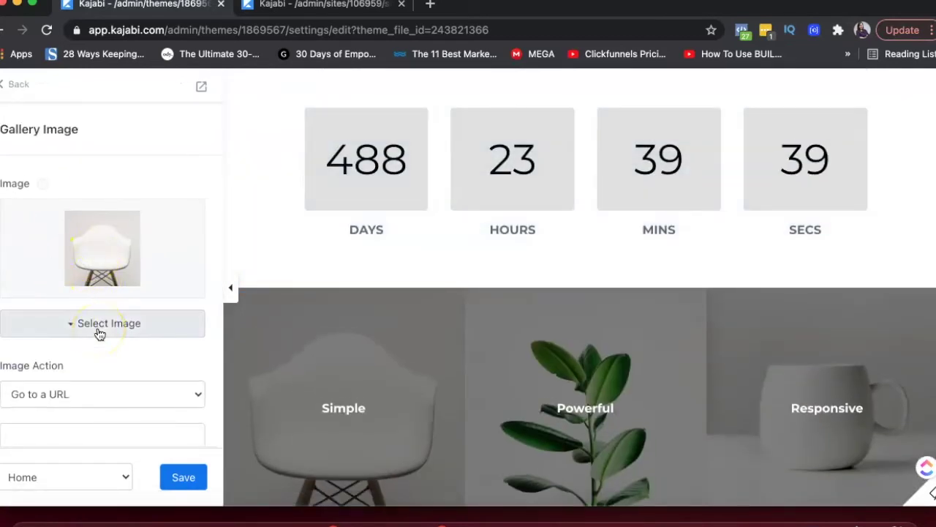
pyautogui.scroll(-3, 99, 333)
pyautogui.moveTo(356, 419)
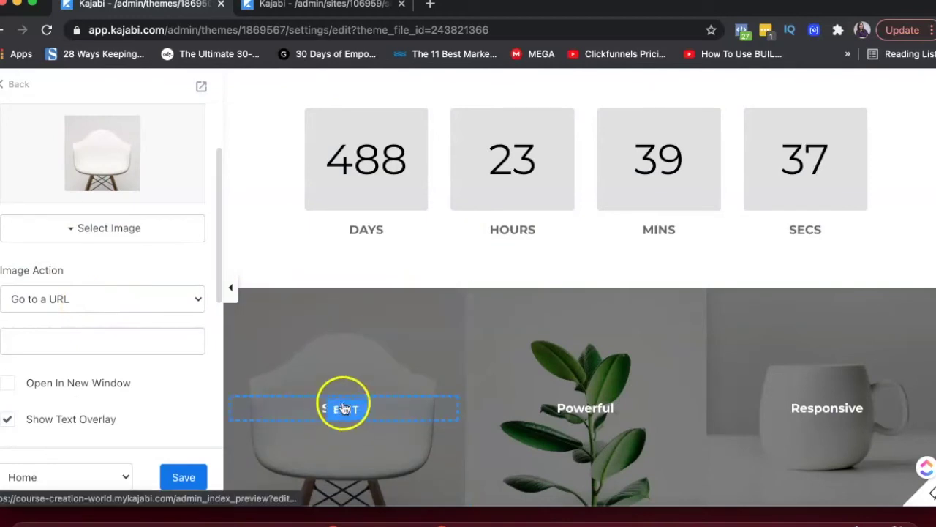
pyautogui.click(103, 335)
pyautogui.scroll(-5, 101, 335)
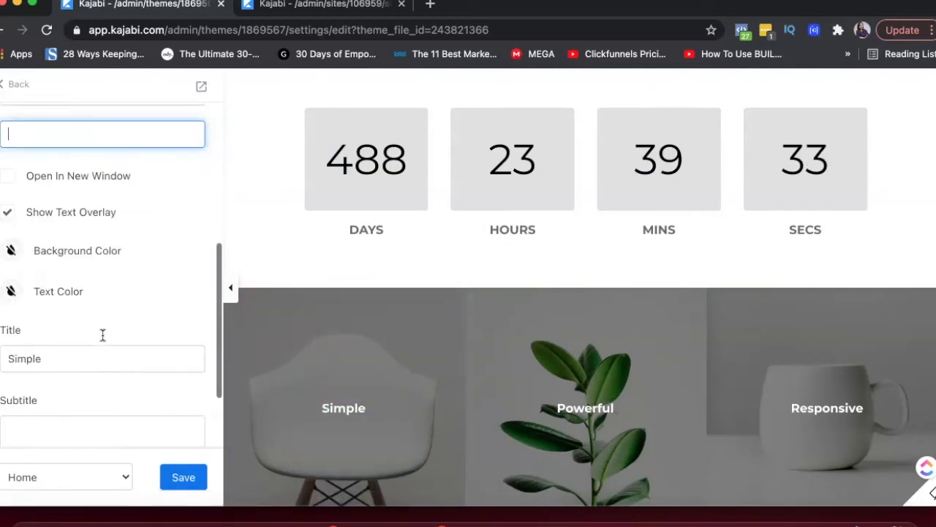
# Set the gallery image's title to "Free Guide" and its subtitle to "Get this free guide for help with marketing.".
pyautogui.doubleClick(78, 318)
pyautogui.scroll(-2, 77, 318)
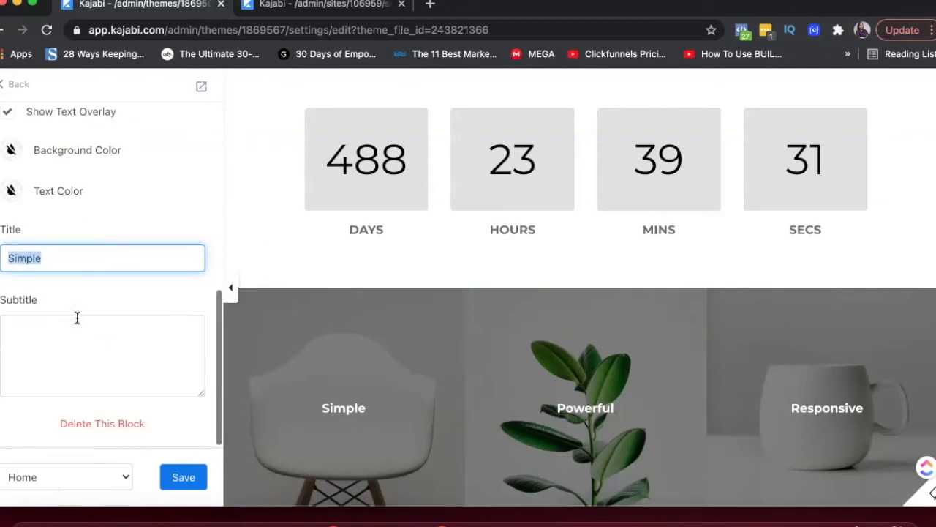
pyautogui.click(82, 261)
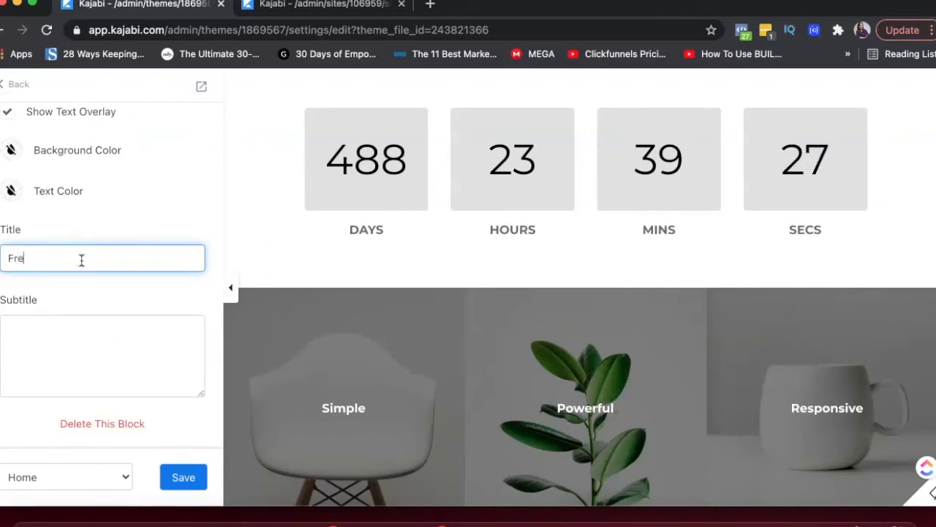
pyautogui.write('Free Guide')
pyautogui.click(52, 352)
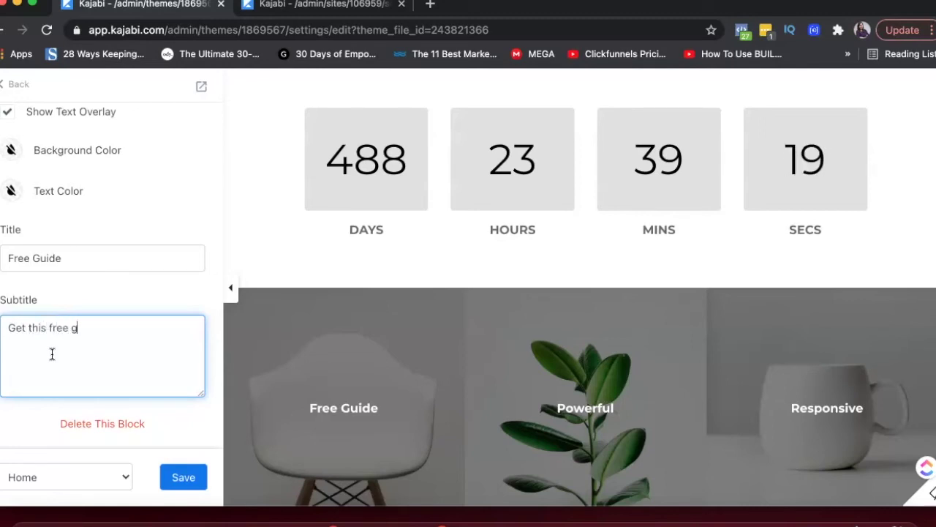
pyautogui.write('Get this free guide for help with marketing.')
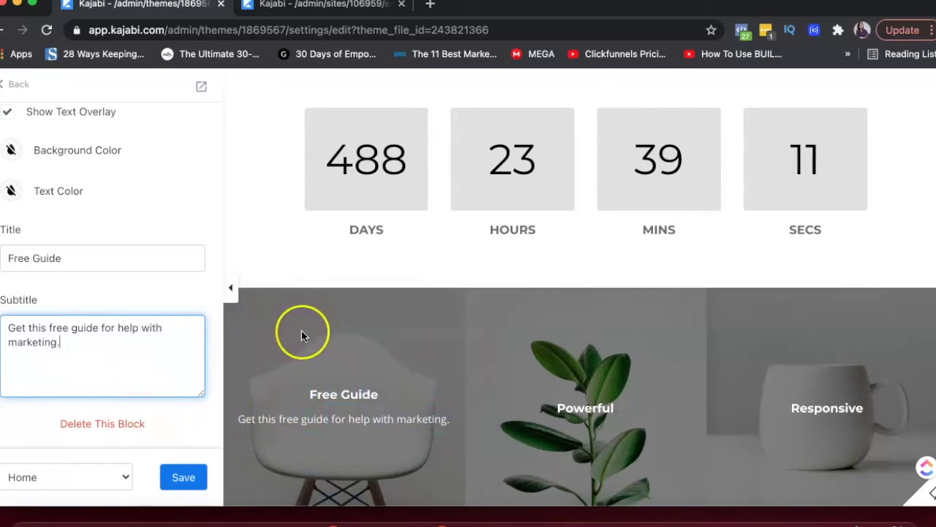
# Look over the gallery image's link, text overlay and color options, then save the page.
pyautogui.scroll(-3, 302, 335)
pyautogui.scroll(3, 70, 269)
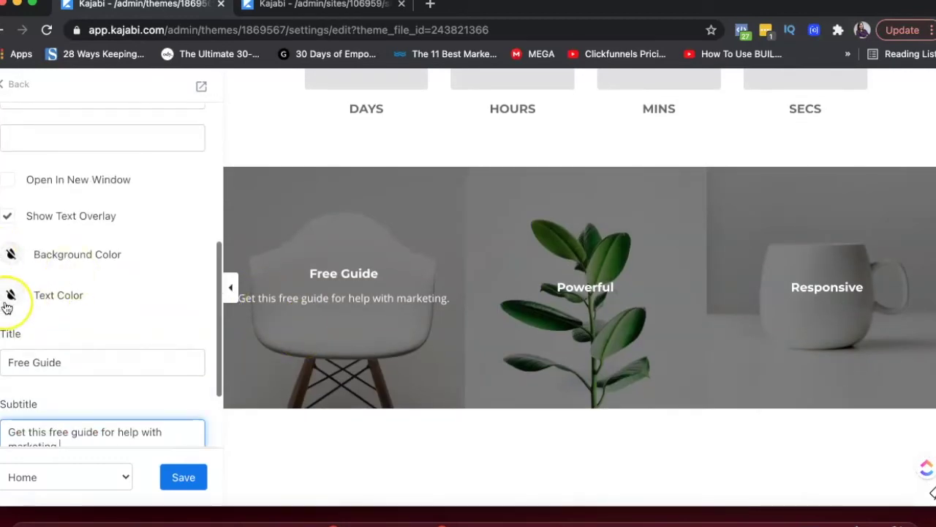
pyautogui.scroll(2, 7, 308)
pyautogui.scroll(2, 77, 245)
pyautogui.scroll(-3, 78, 245)
pyautogui.scroll(-4, 77, 240)
pyautogui.click(182, 474)
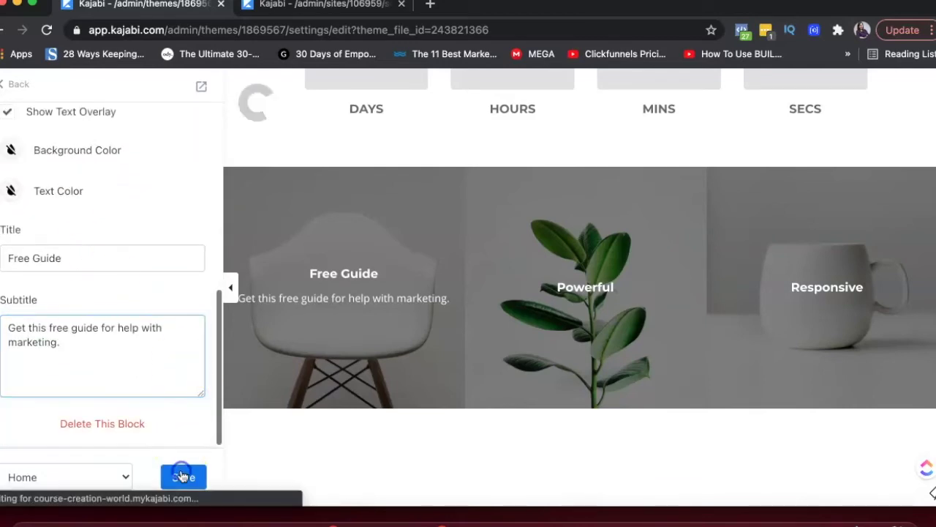
# Return from the gallery image through the Image Gallery settings to the Home page's section list.
pyautogui.click(7, 84)
pyautogui.click(339, 295)
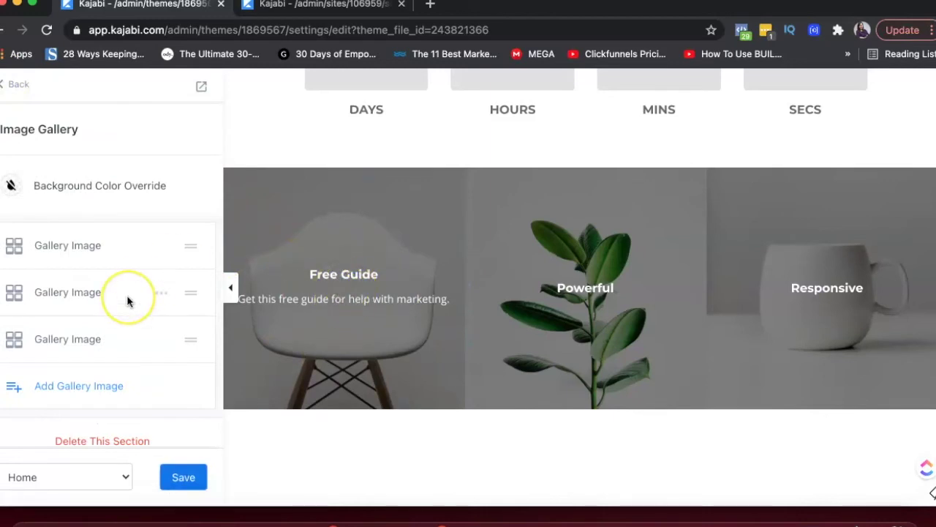
pyautogui.scroll(3, 29, 139)
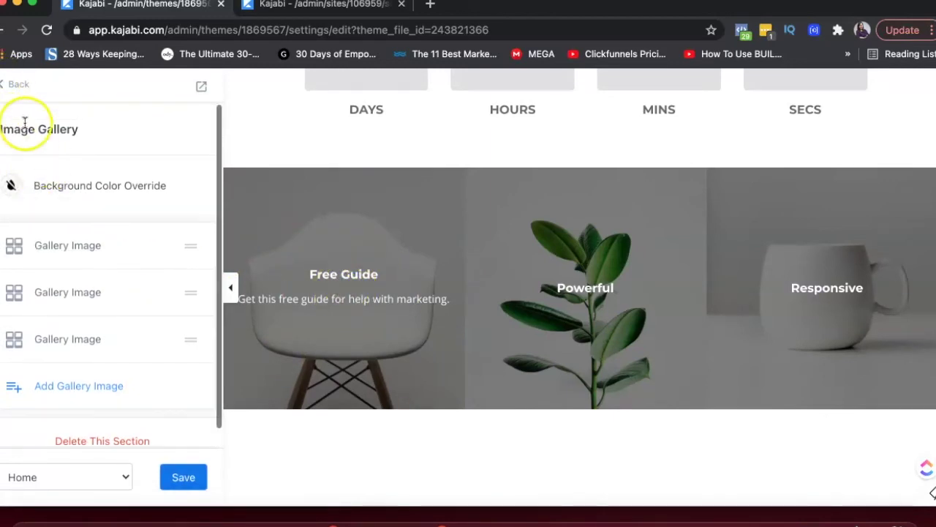
pyautogui.click(16, 87)
# Add a Testimonials section to the Home page.
pyautogui.scroll(-8, 117, 320)
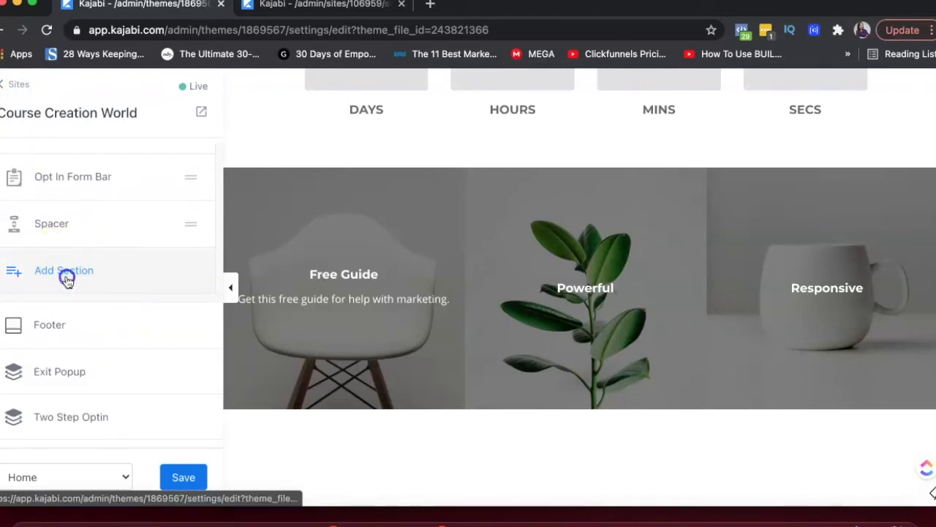
pyautogui.click(67, 270)
pyautogui.scroll(-5, 149, 268)
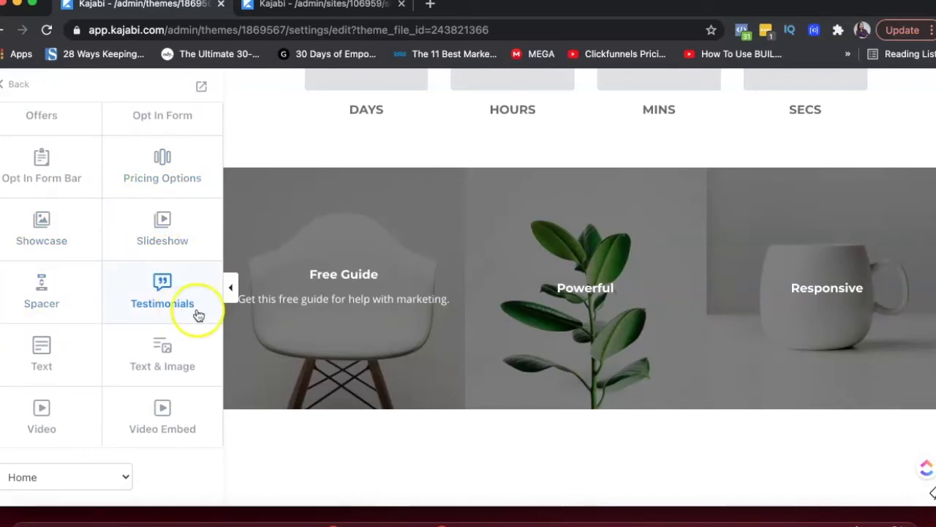
pyautogui.click(153, 289)
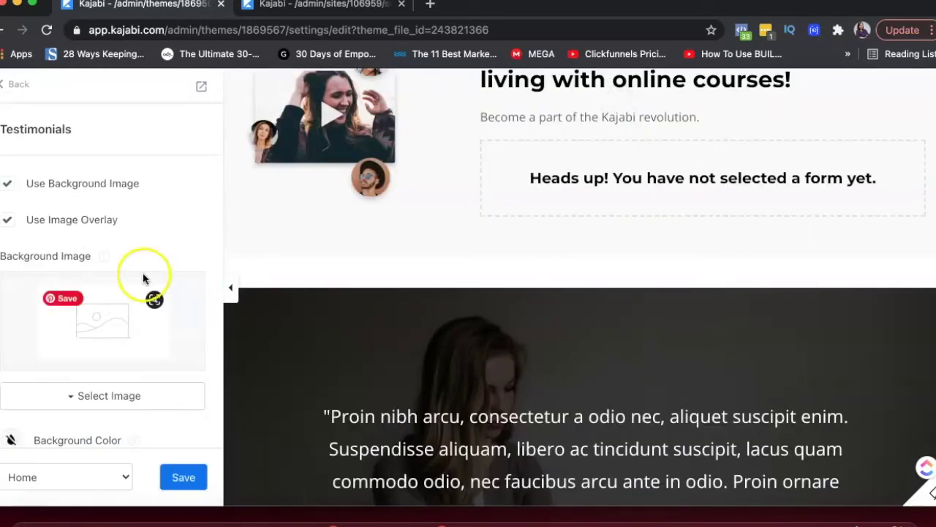
# Open the testimonial block from the page preview and look through its Text, Show Headshot and Image settings.
pyautogui.scroll(-4, 435, 298)
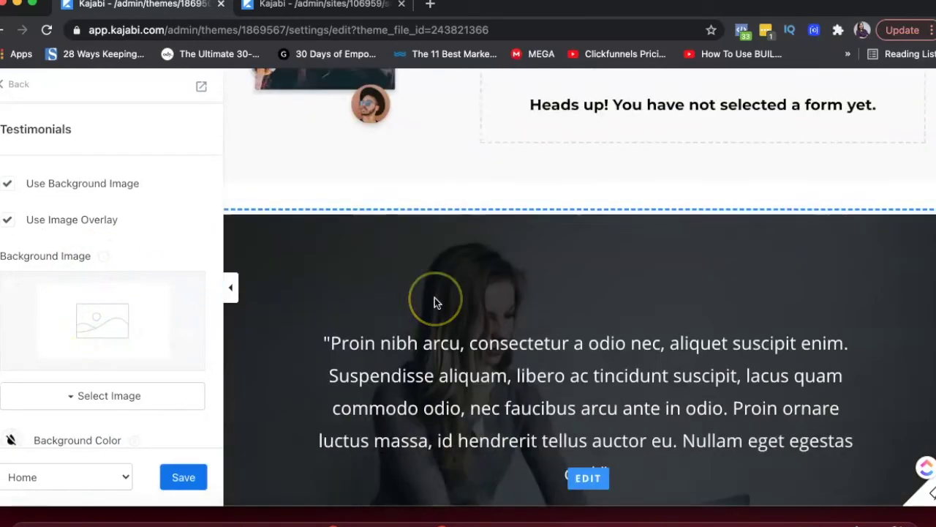
pyautogui.scroll(2, 556, 307)
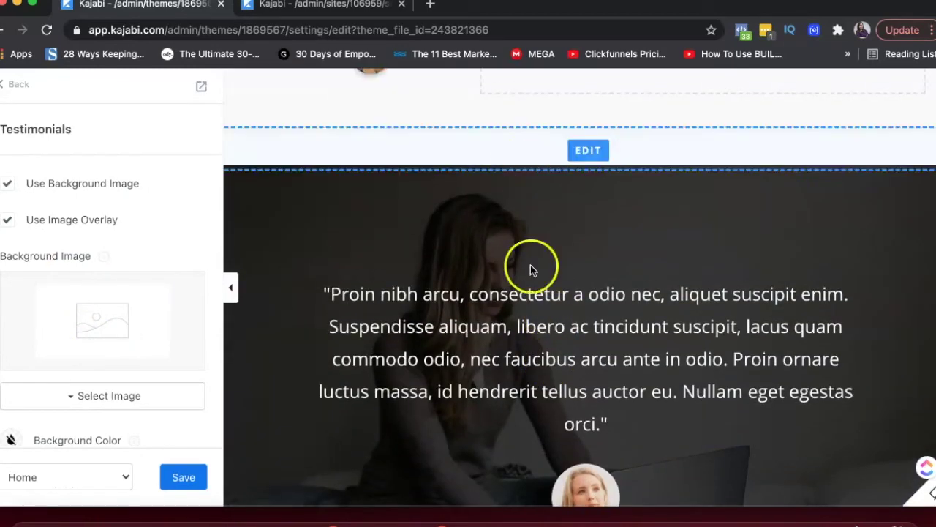
pyautogui.click(510, 327)
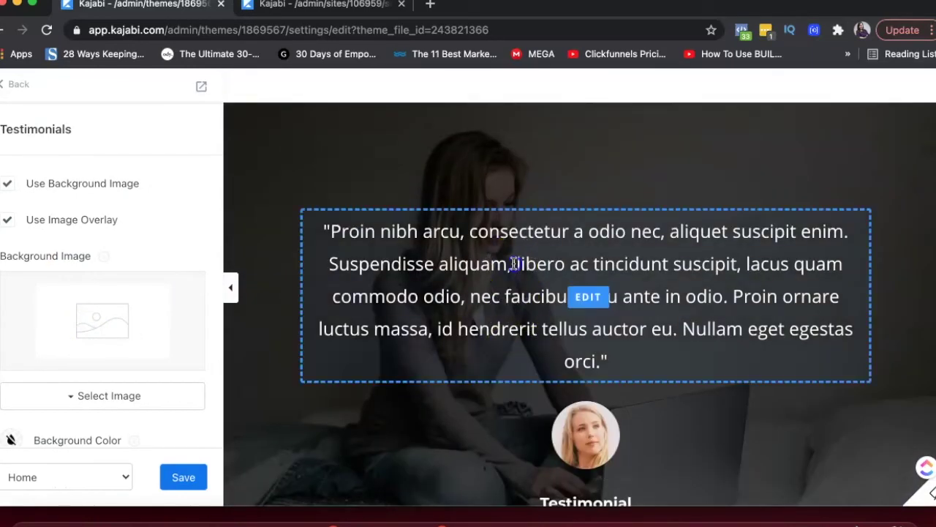
pyautogui.scroll(-5, 70, 338)
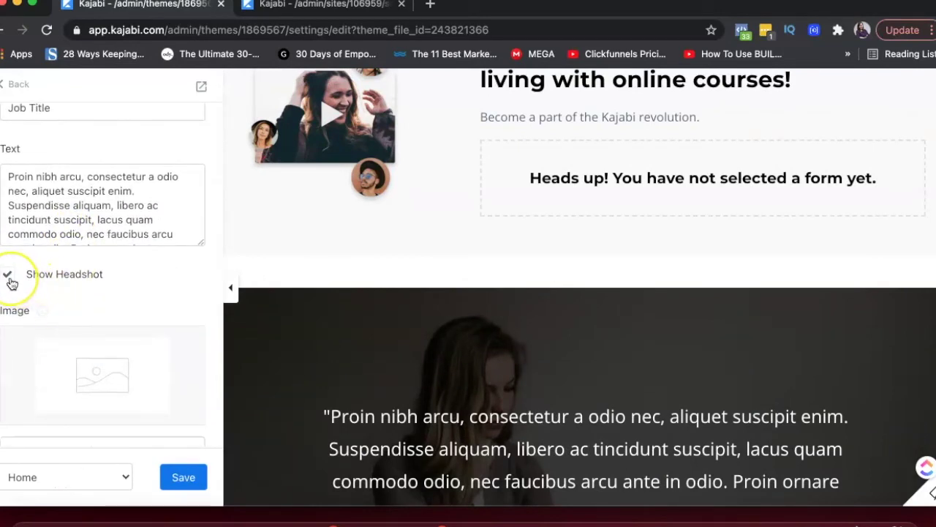
pyautogui.click(11, 280)
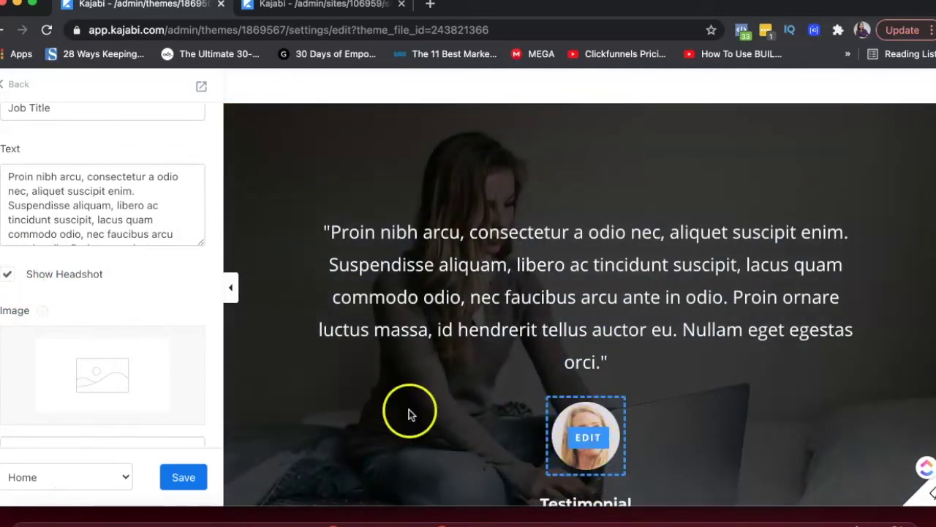
pyautogui.scroll(-2, 76, 377)
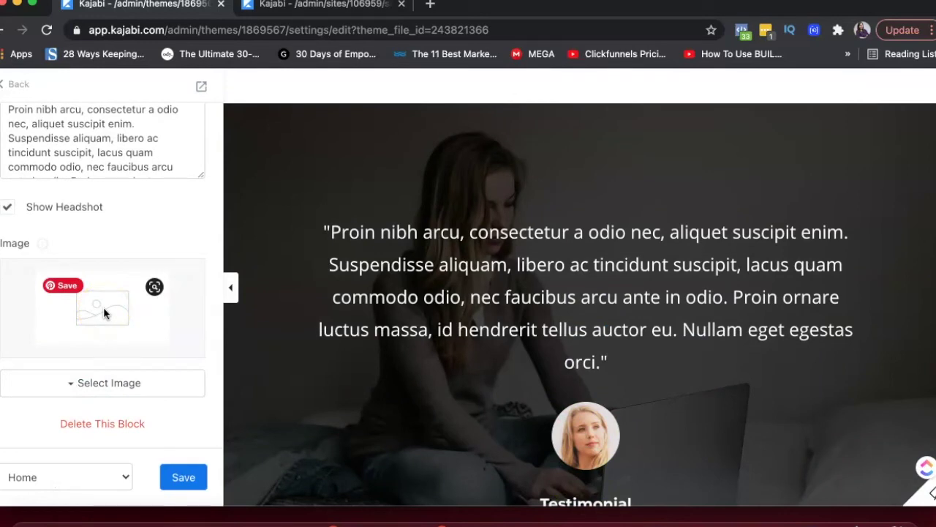
# Review the testimonial's Name, Title and Text fields and save the page.
pyautogui.scroll(5, 103, 313)
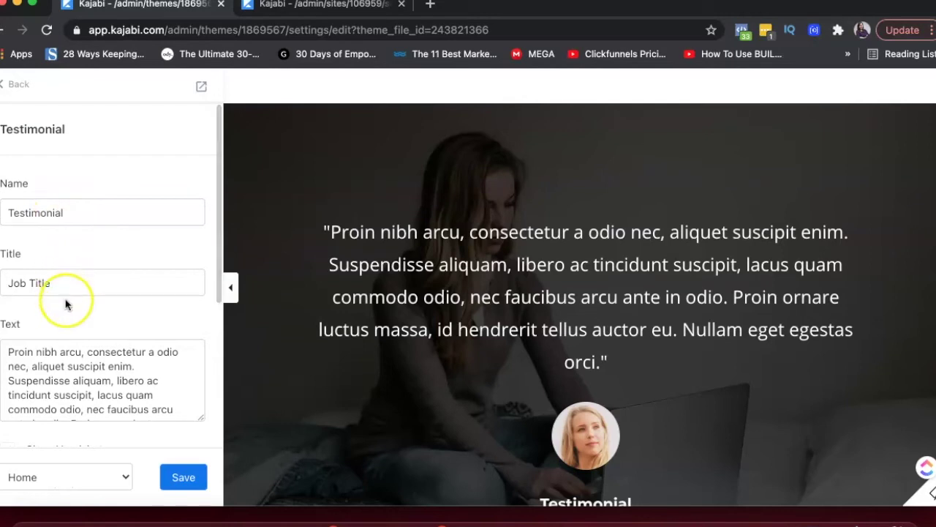
pyautogui.scroll(1, 66, 304)
pyautogui.scroll(-5, 66, 304)
pyautogui.click(183, 479)
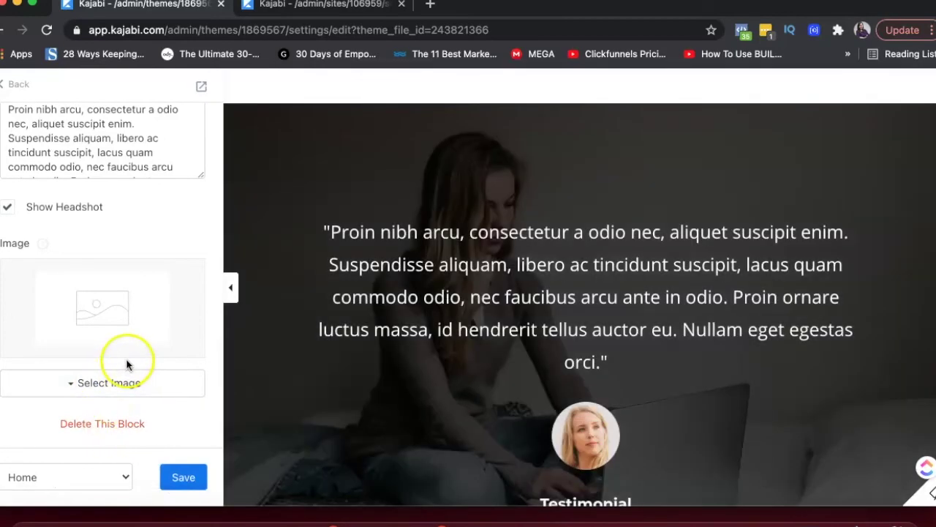
# Go back to the Testimonials settings, look through their color, spacing and testimonial options, and return to the section list.
pyautogui.click(19, 90)
pyautogui.click(110, 272)
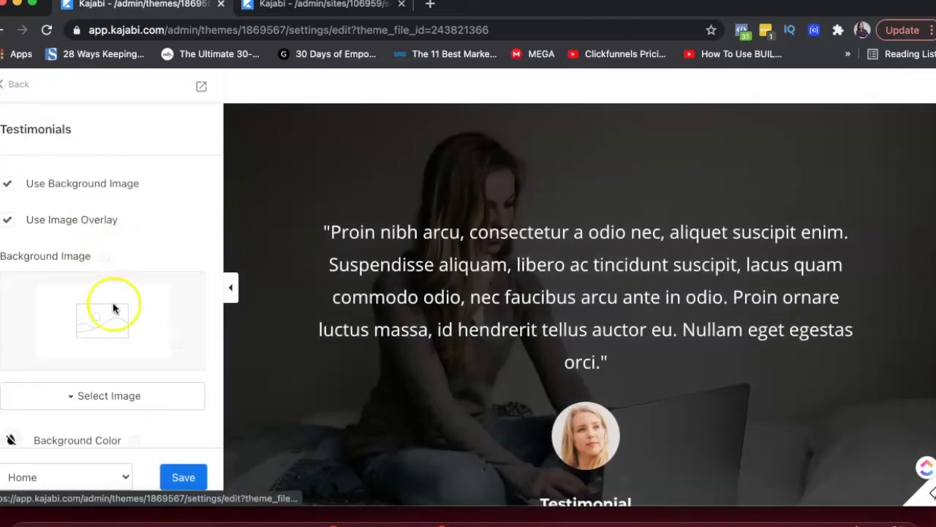
pyautogui.scroll(-5, 112, 308)
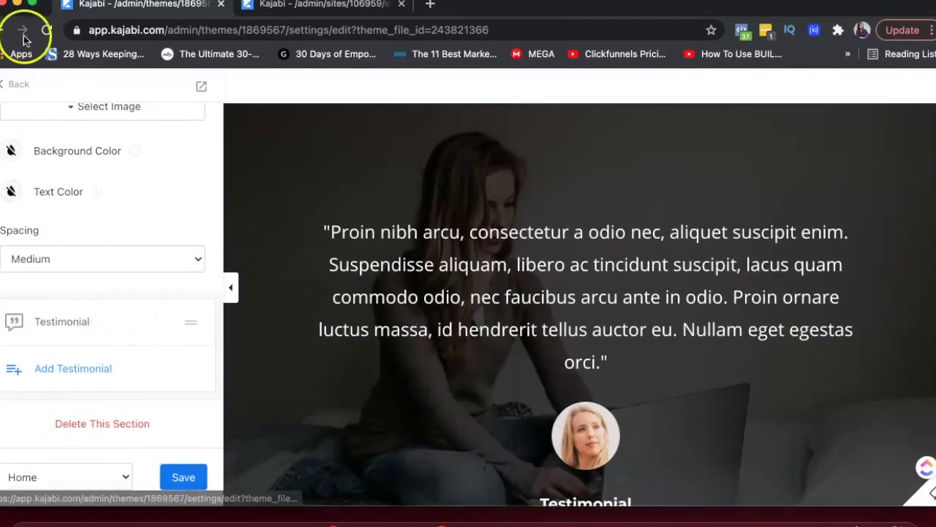
pyautogui.click(16, 88)
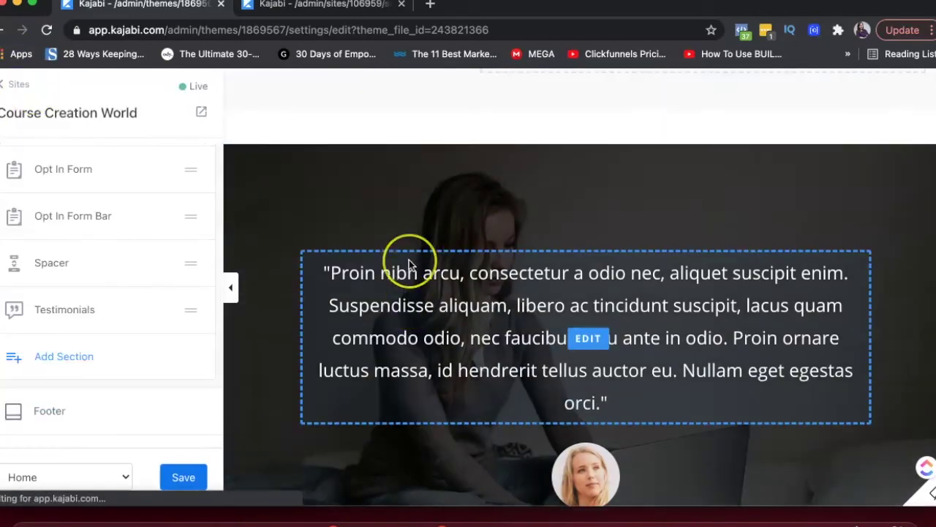
# Look over the Home page preview from the Testimonials section up to the Image Gallery.
pyautogui.scroll(-5, 409, 261)
pyautogui.scroll(2, 409, 263)
pyautogui.scroll(10, 409, 264)
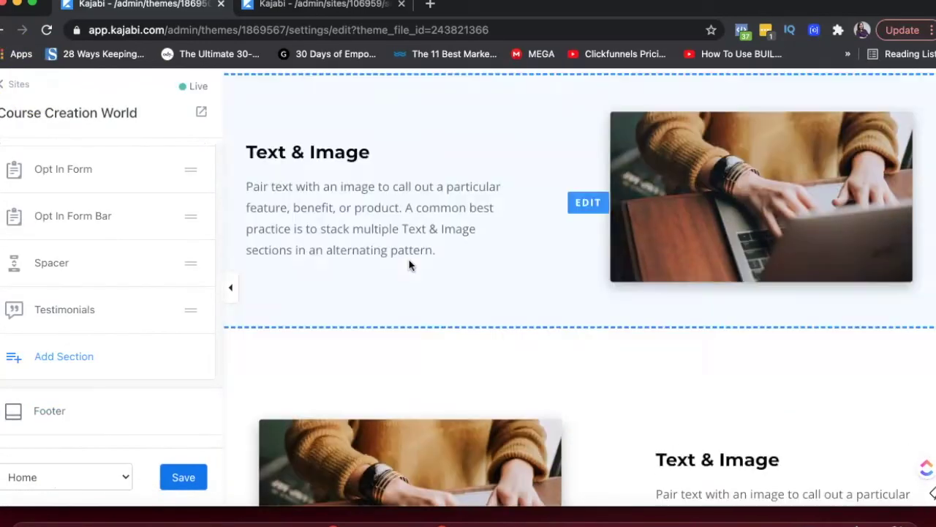
pyautogui.scroll(3, 409, 264)
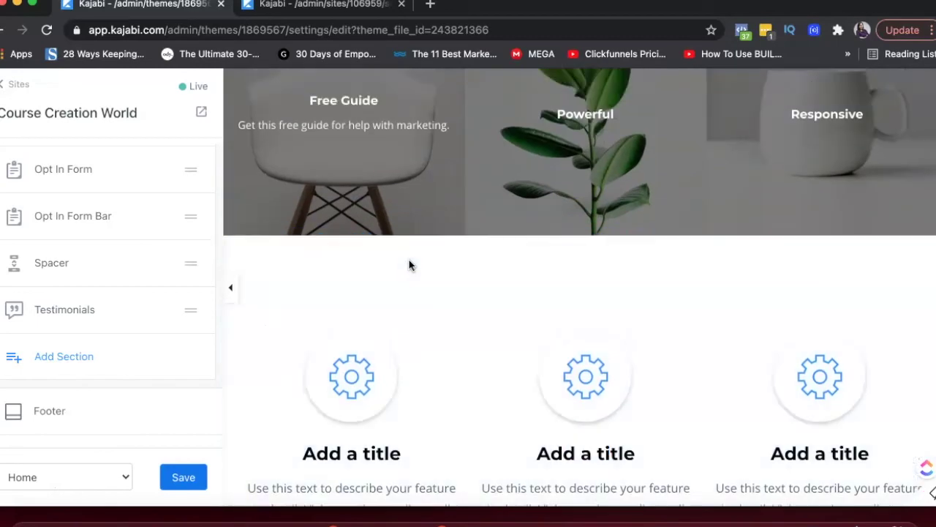
# Look over the rest of the Home page preview, from the Text & Image sections down to the opt-in form bar.
pyautogui.scroll(-5, 409, 265)
pyautogui.scroll(-5, 410, 265)
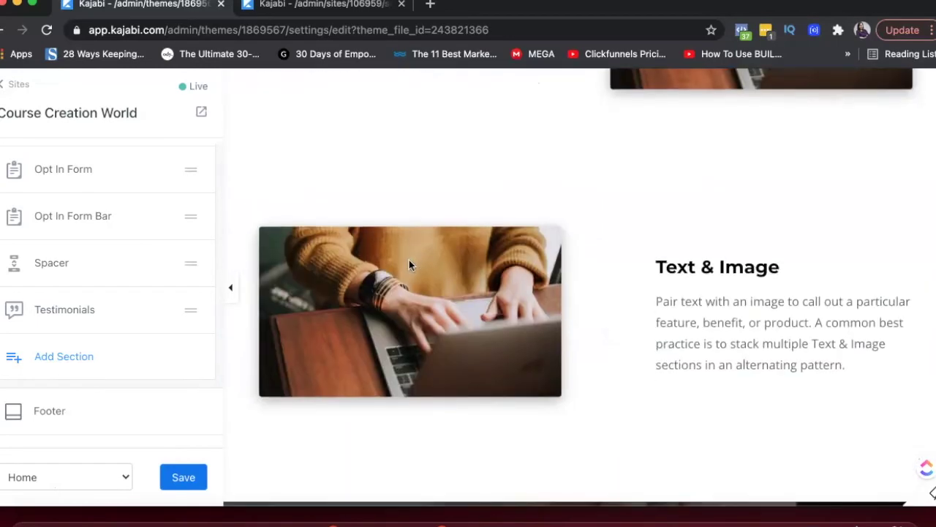
pyautogui.scroll(5, 680, 298)
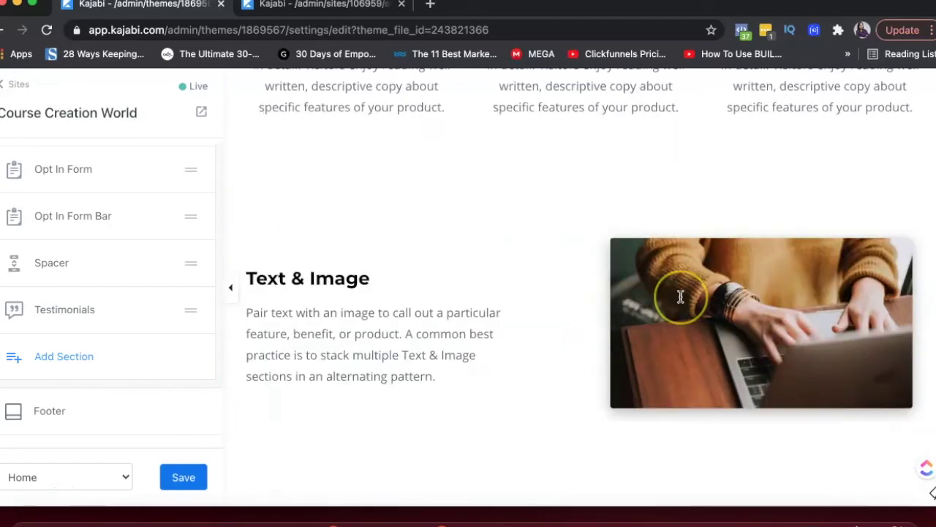
pyautogui.scroll(-10, 458, 203)
pyautogui.scroll(-1, 459, 205)
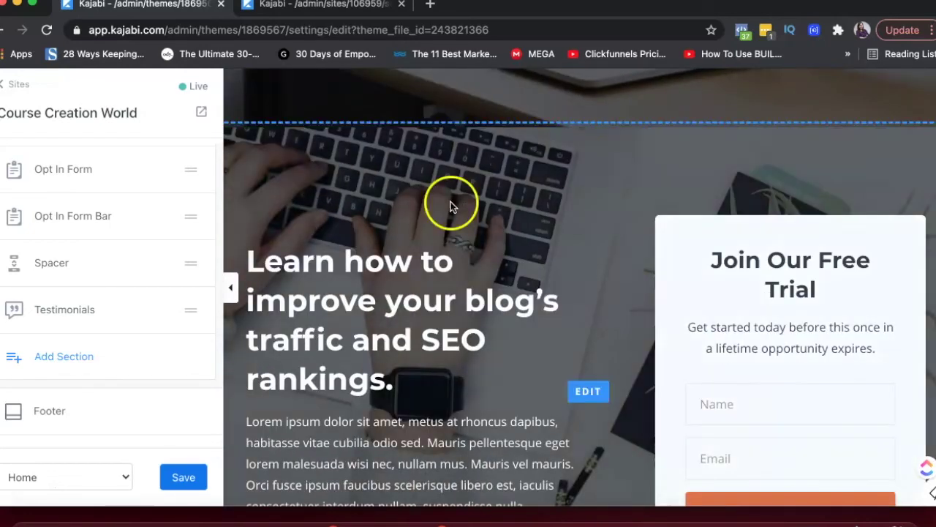
pyautogui.scroll(-10, 710, 297)
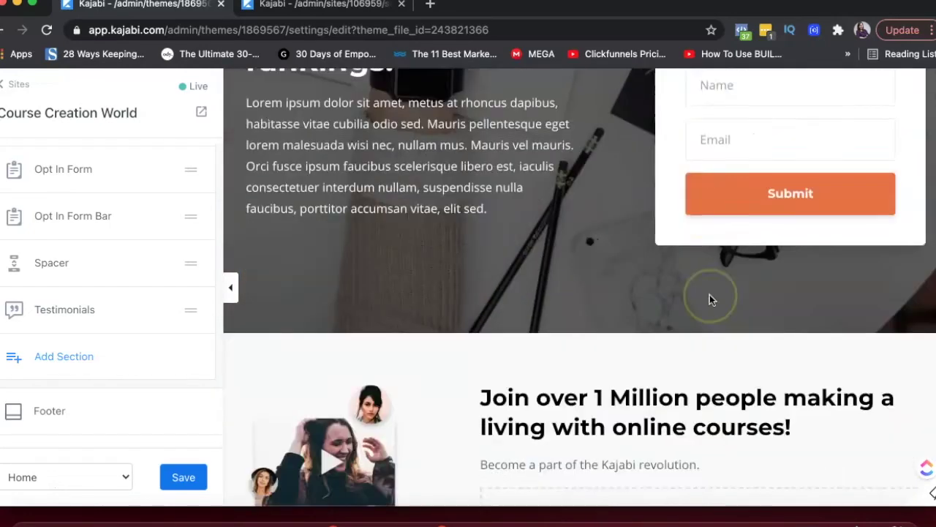
pyautogui.scroll(-2, 112, 320)
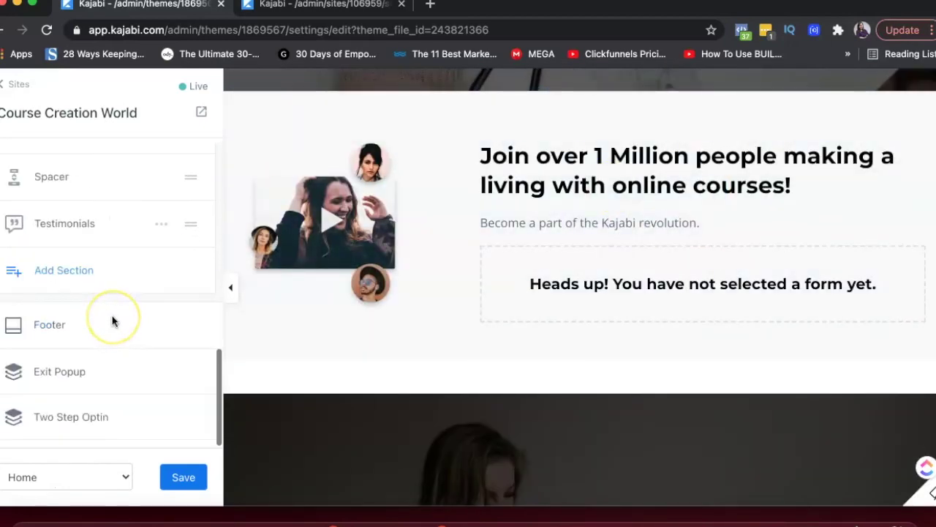
# Open the Exit Popup settings, enable Edit Popup and open the popup's text block for editing.
pyautogui.click(53, 378)
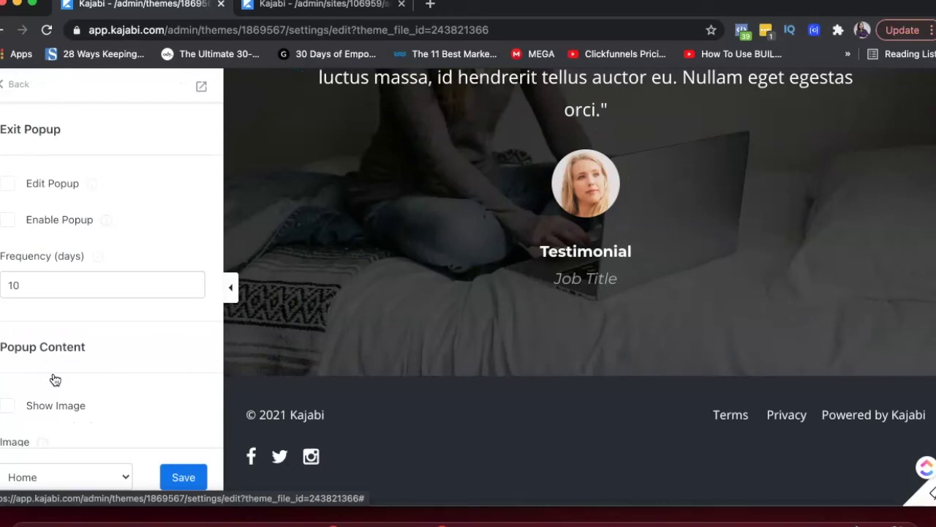
pyautogui.click(13, 188)
pyautogui.click(578, 235)
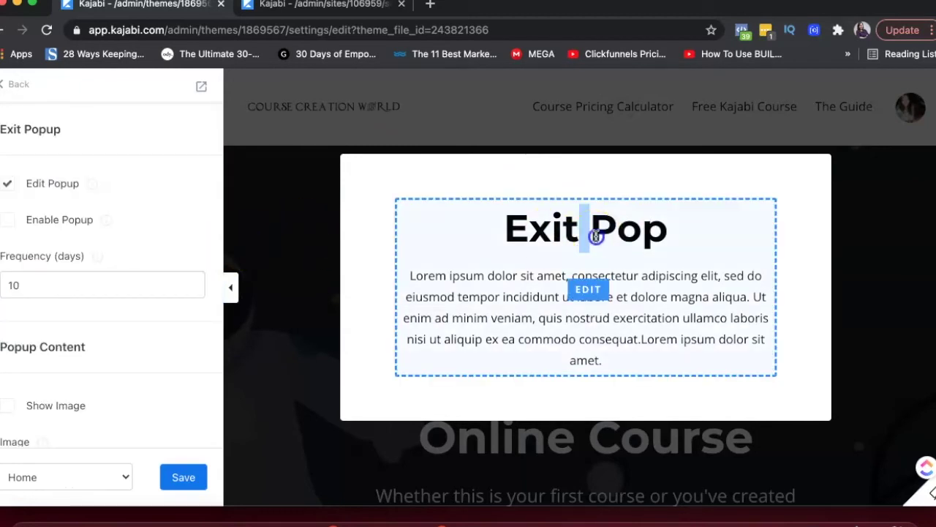
pyautogui.click(596, 235)
# Replace the exit popup's heading with "WAIT" on its own line and delete the first part of the placeholder text below it.
pyautogui.tripleClick(61, 250)
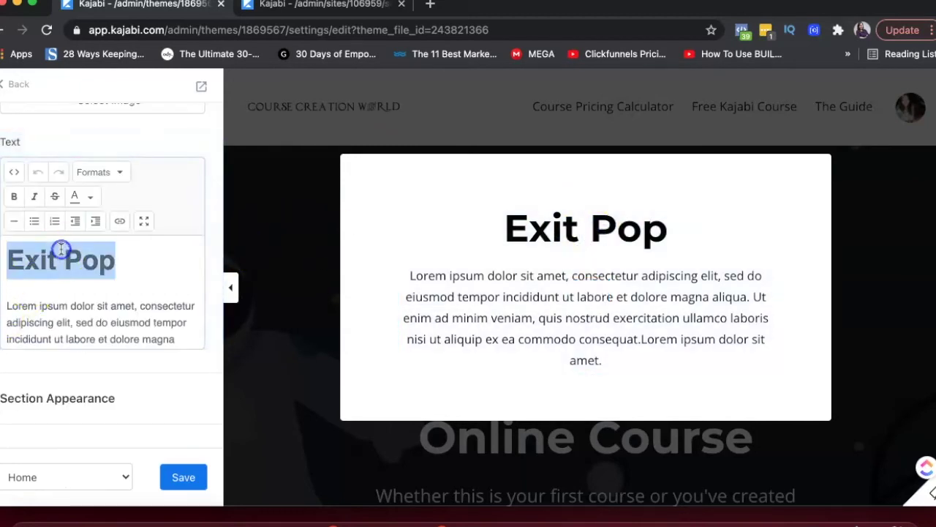
pyautogui.write('WAITLorem ipsum dolor sit amet,')
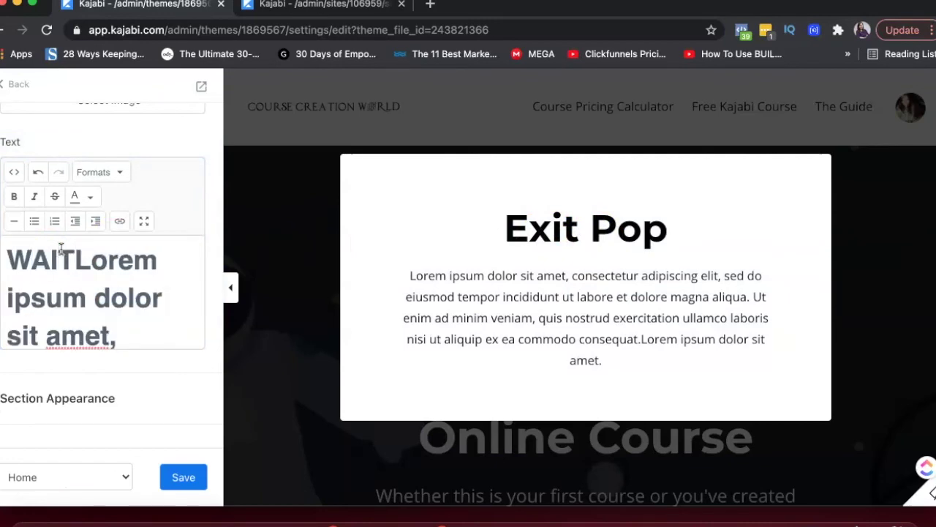
pyautogui.press('Return')
pyautogui.scroll(-2, 46, 271)
pyautogui.moveTo(167, 329); pyautogui.dragTo(17, 265)
pyautogui.press('BackSpace')
pyautogui.moveTo(108, 339); pyautogui.dragTo(7, 278)
pyautogui.press('BackSpace')
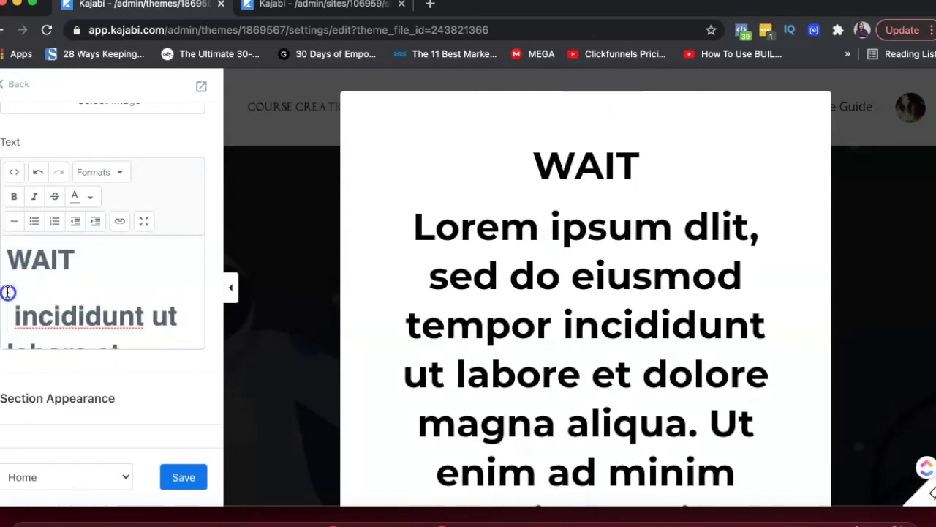
# Format all the placeholder text below the "WAIT" heading as a Paragraph block.
pyautogui.scroll(-8, 51, 333)
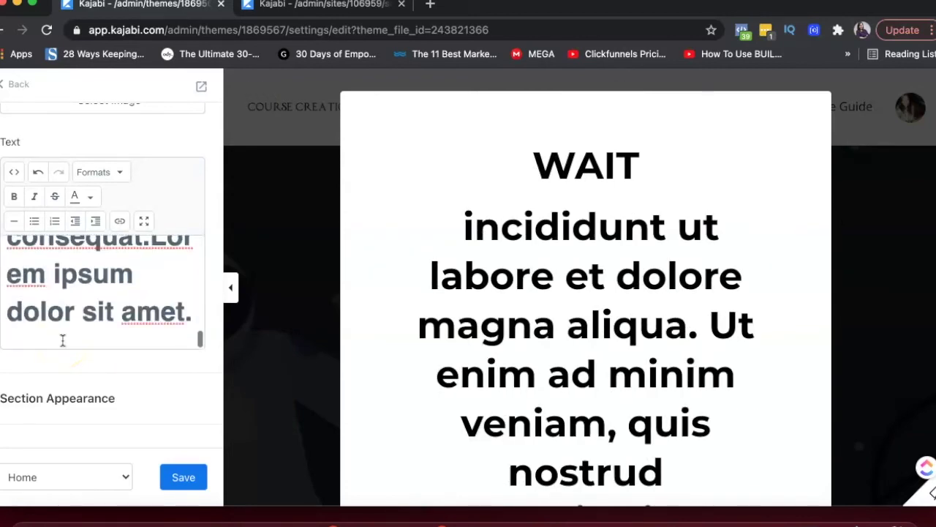
pyautogui.moveTo(183, 313); pyautogui.dragTo(1, 220)
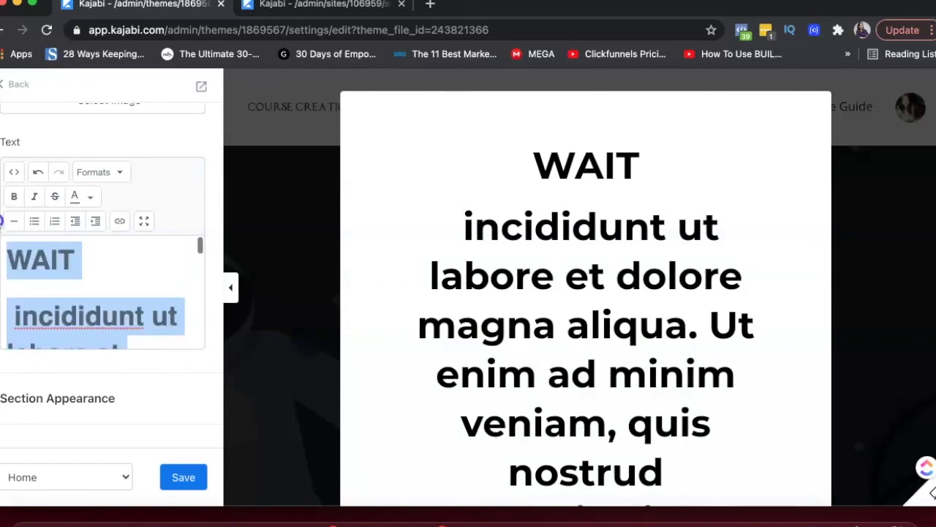
pyautogui.moveTo(7, 284); pyautogui.dragTo(9, 305)
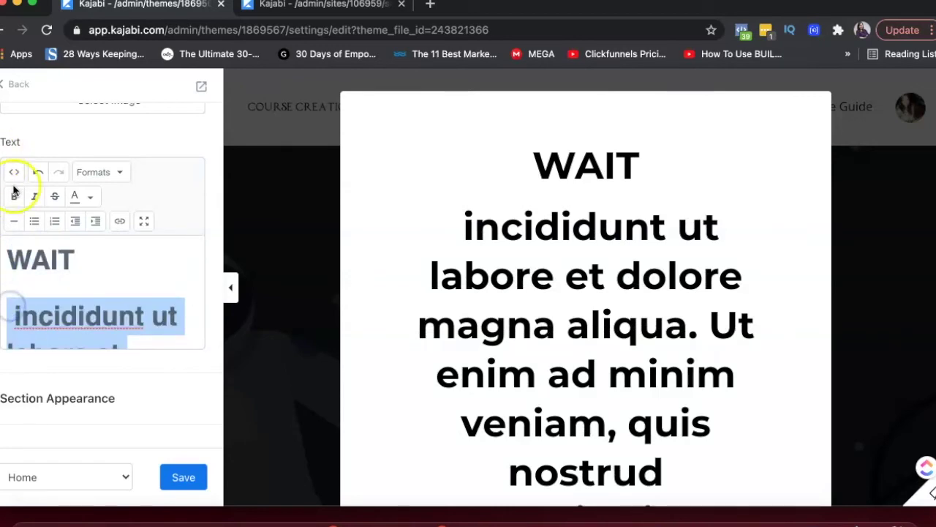
pyautogui.click(92, 199)
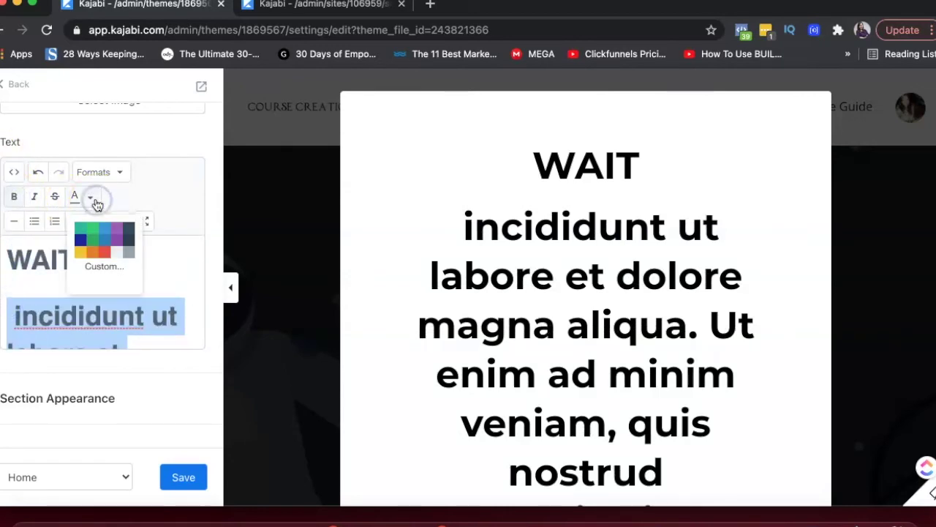
pyautogui.click(140, 194)
pyautogui.click(123, 174)
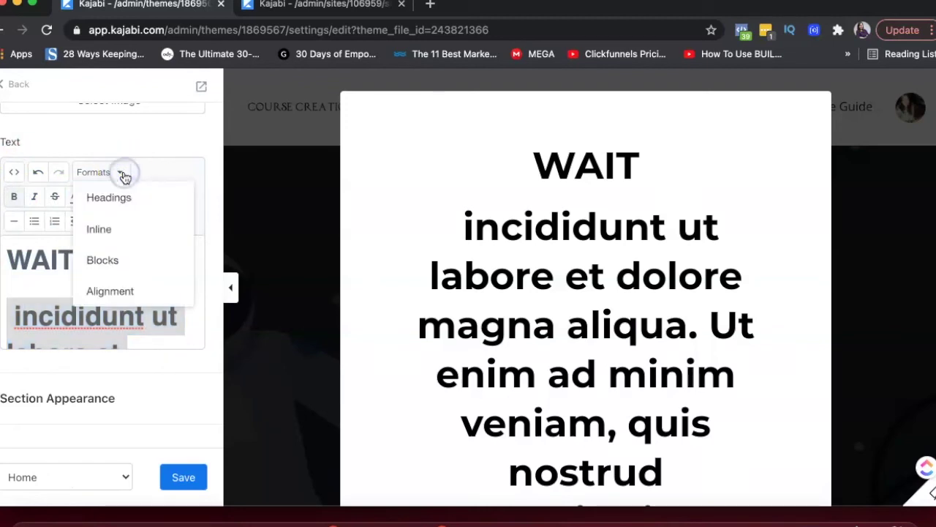
pyautogui.click(106, 261)
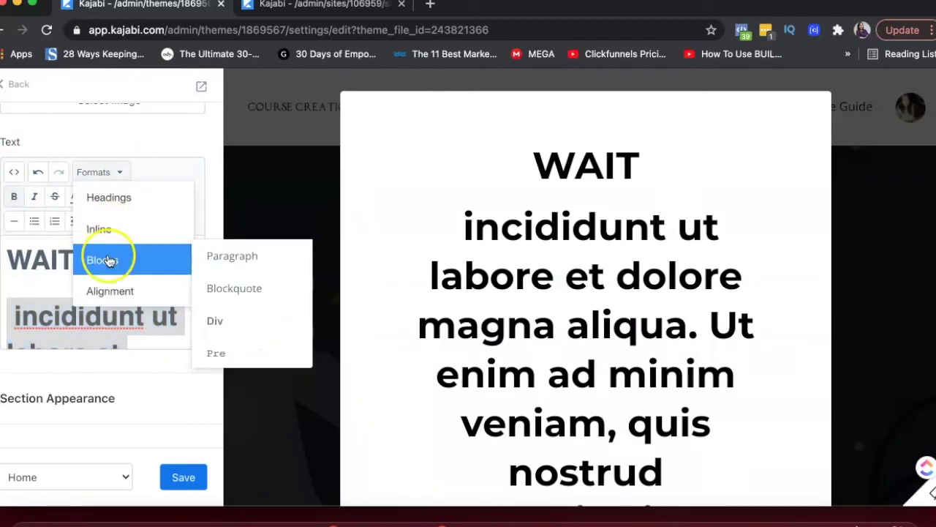
pyautogui.click(234, 257)
pyautogui.click(105, 310)
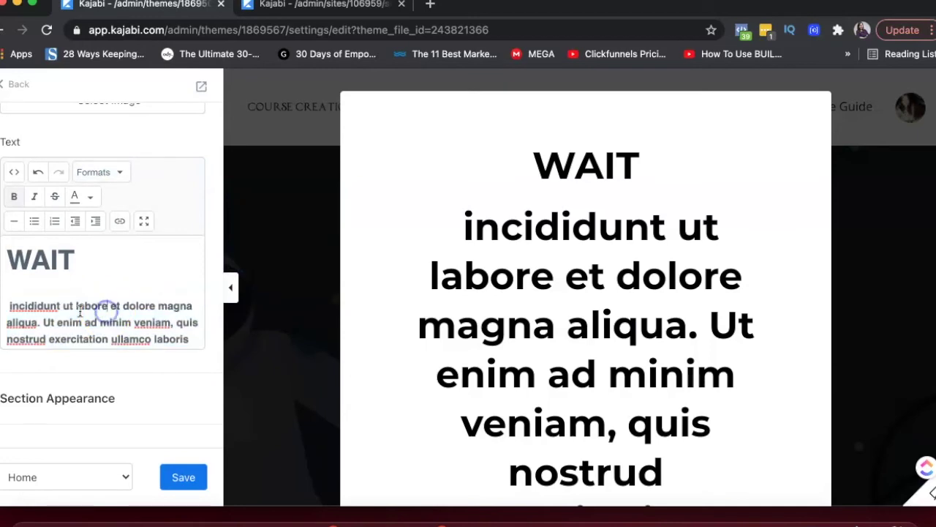
# Remove the bold formatting from the exit popup's body text and replace the text with "get the guide!".
pyautogui.tripleClick(34, 316)
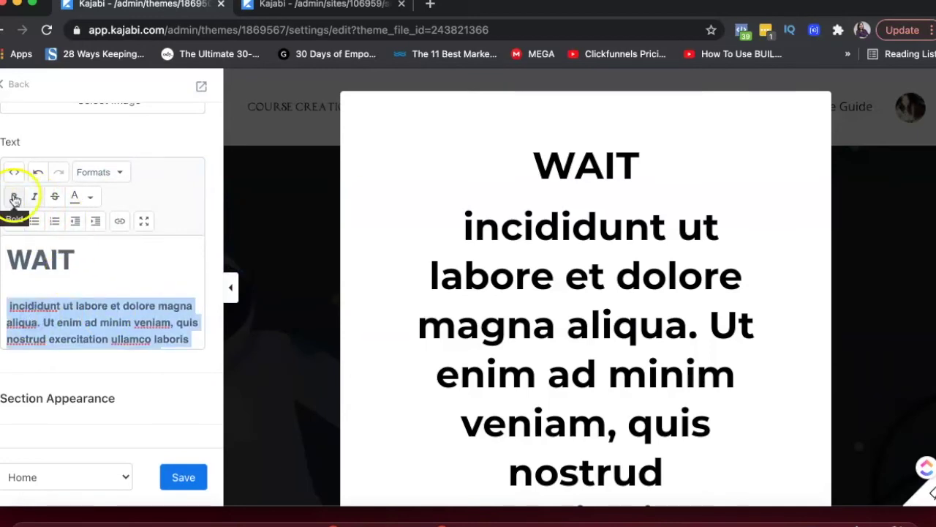
pyautogui.click(15, 199)
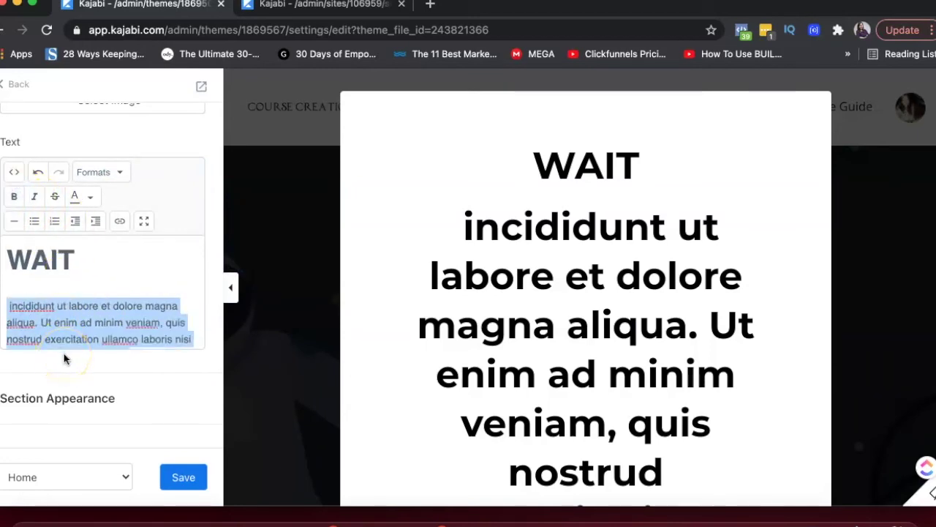
pyautogui.write('get the')
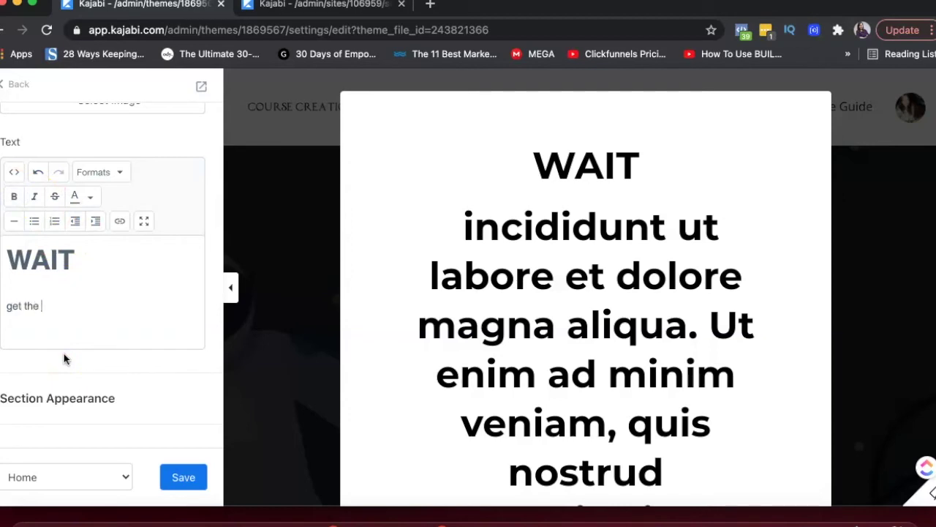
pyautogui.write(' guide!')
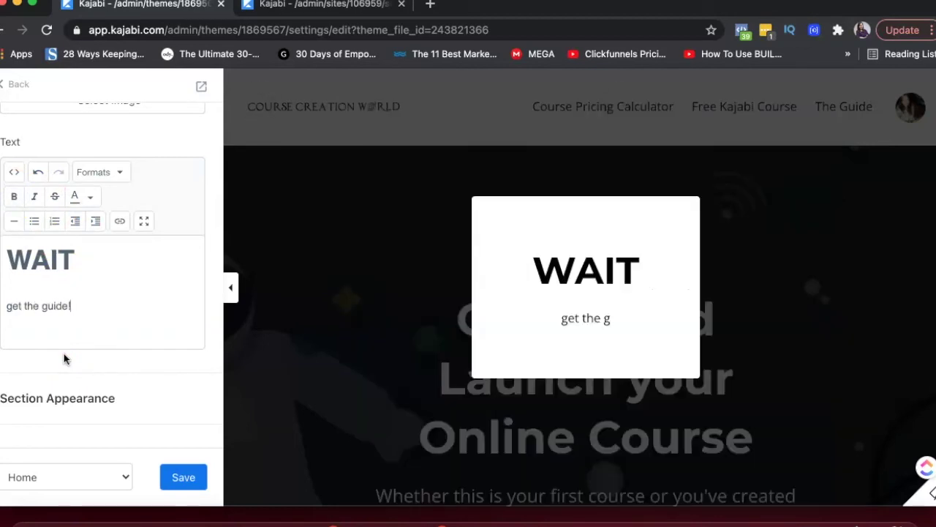
# Add a call to action to the exit popup and set its CTA Text to "Get it now!".
pyautogui.scroll(-3, 90, 343)
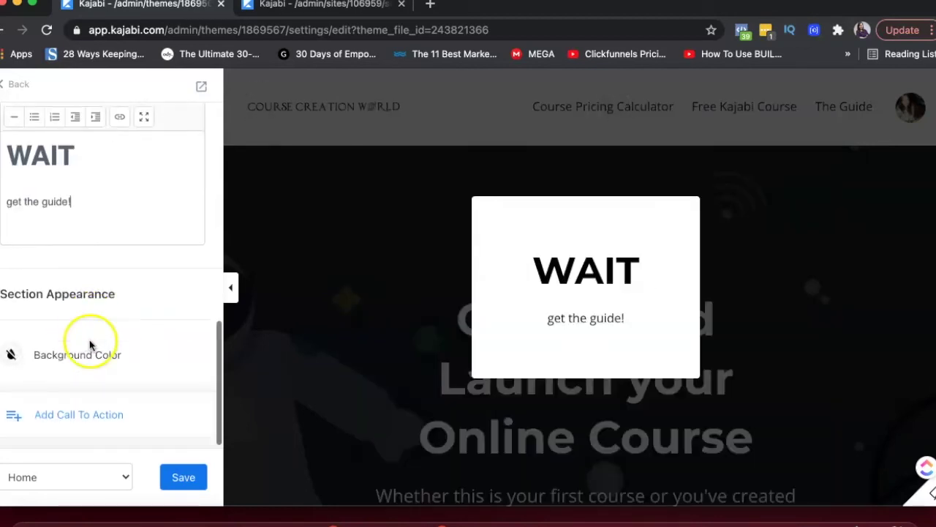
pyautogui.click(69, 414)
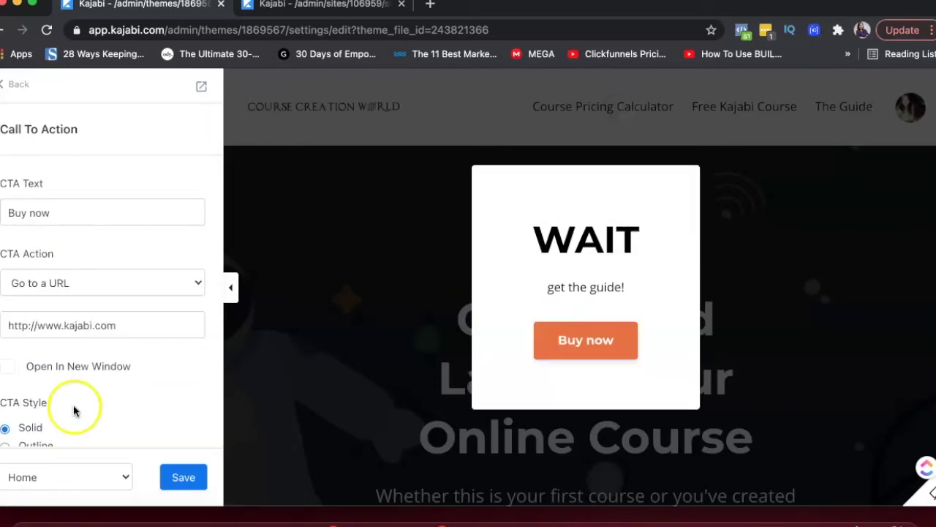
pyautogui.doubleClick(69, 217)
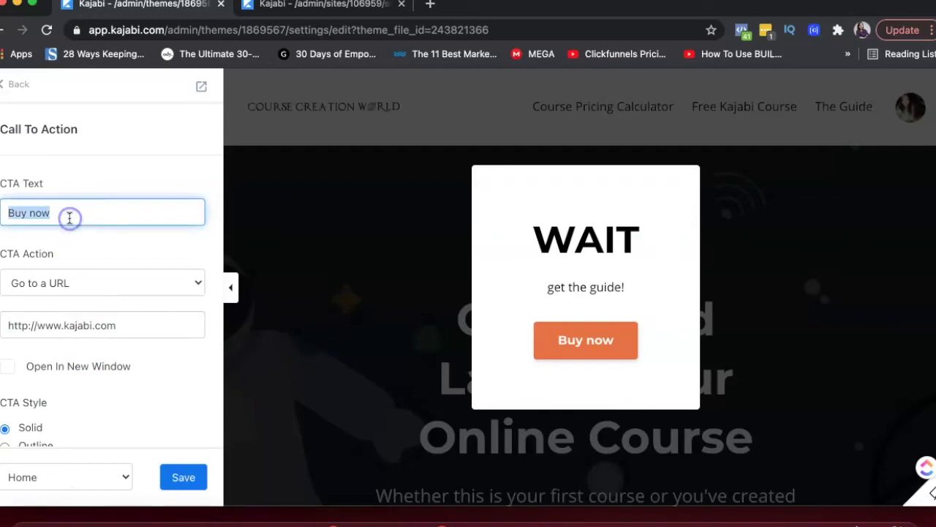
pyautogui.write('Get ')
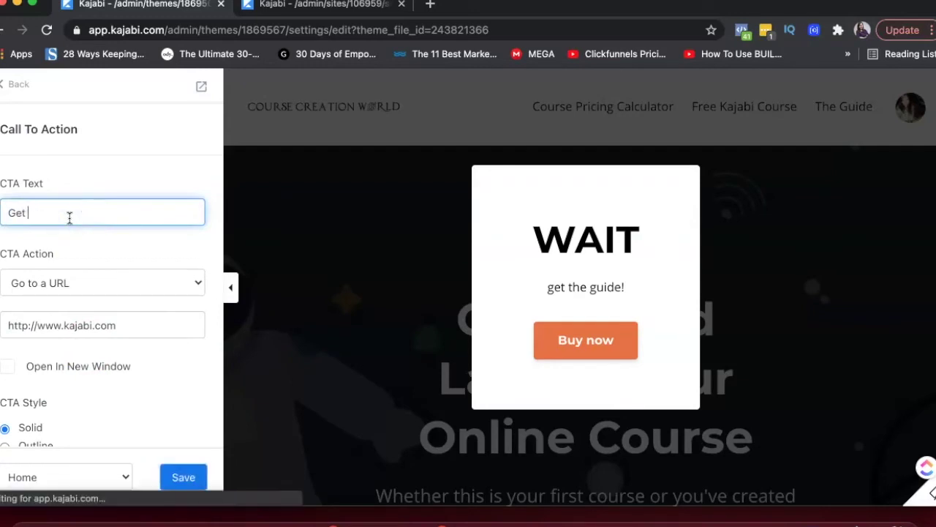
pyautogui.write('it now!')
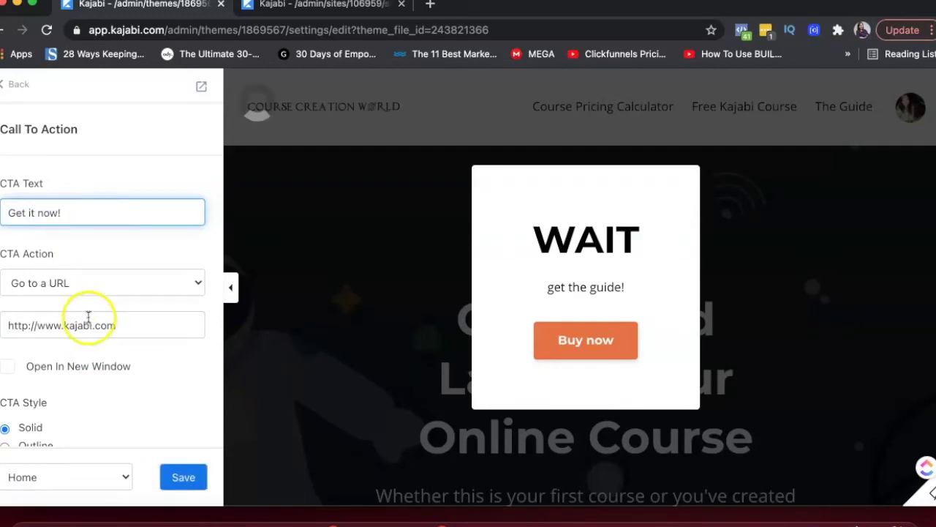
# Look through the call to action's button options, save the page and return to the section list.
pyautogui.scroll(-3, 95, 319)
pyautogui.scroll(-7, 104, 321)
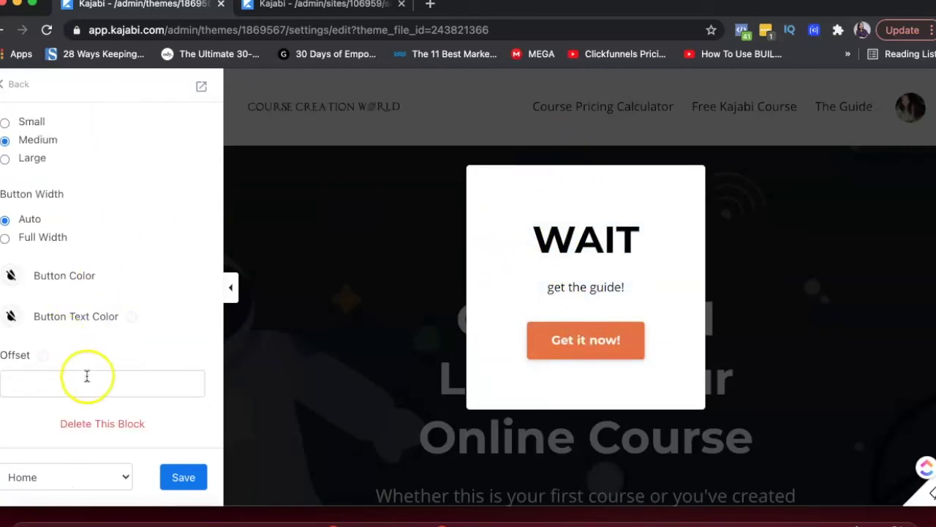
pyautogui.click(184, 479)
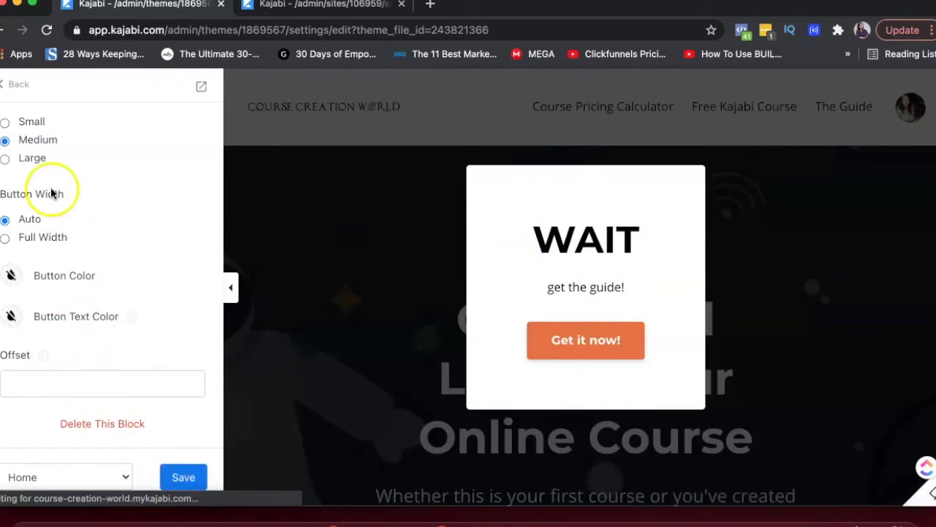
pyautogui.click(6, 86)
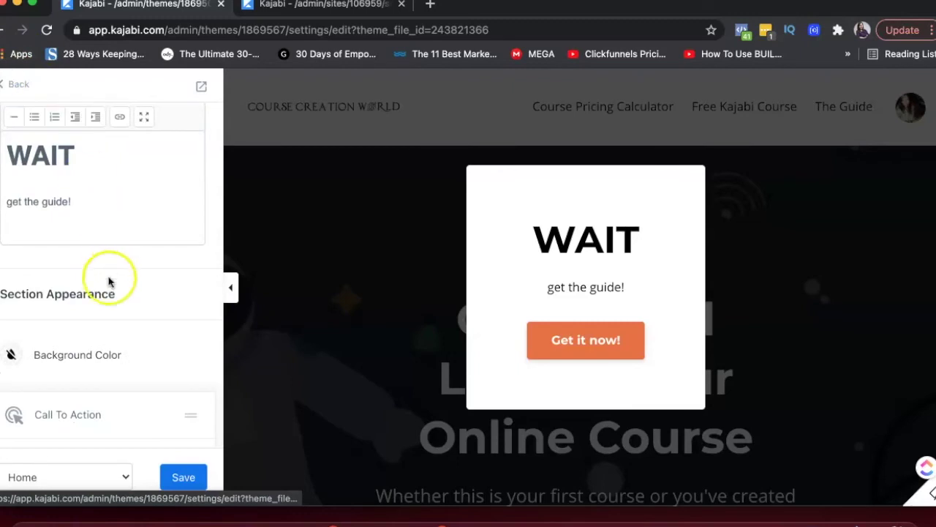
pyautogui.scroll(-2, 112, 307)
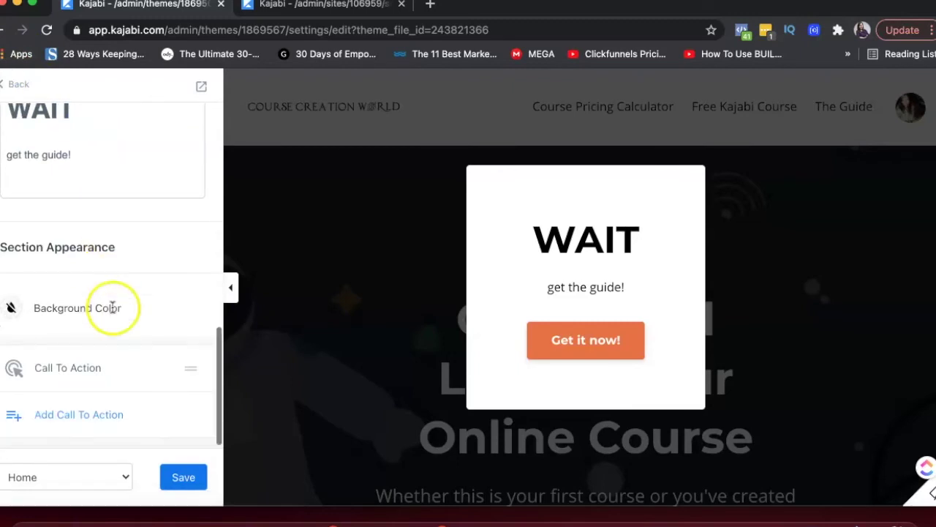
pyautogui.click(16, 89)
# Open the Two Step Optin settings, enable Show Popup, and look over the popup preview and its Form Settings.
pyautogui.scroll(-1, 91, 322)
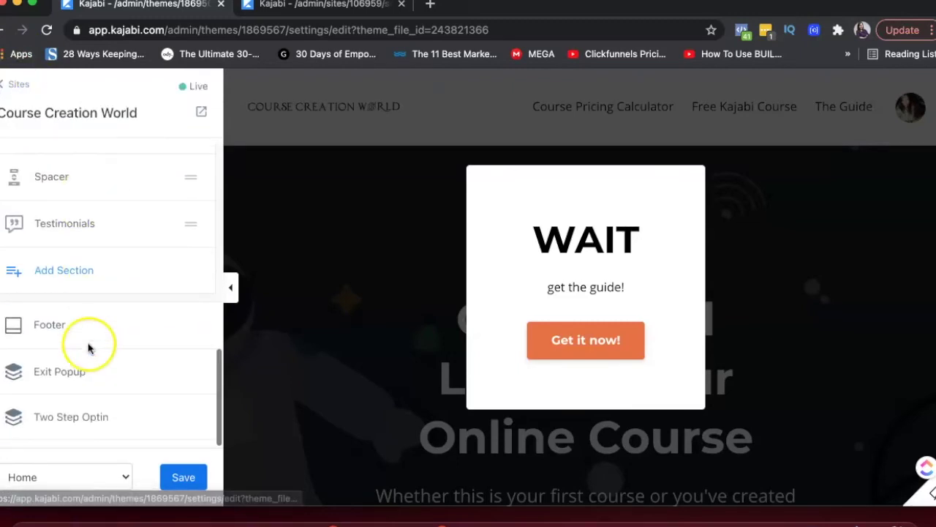
pyautogui.click(75, 418)
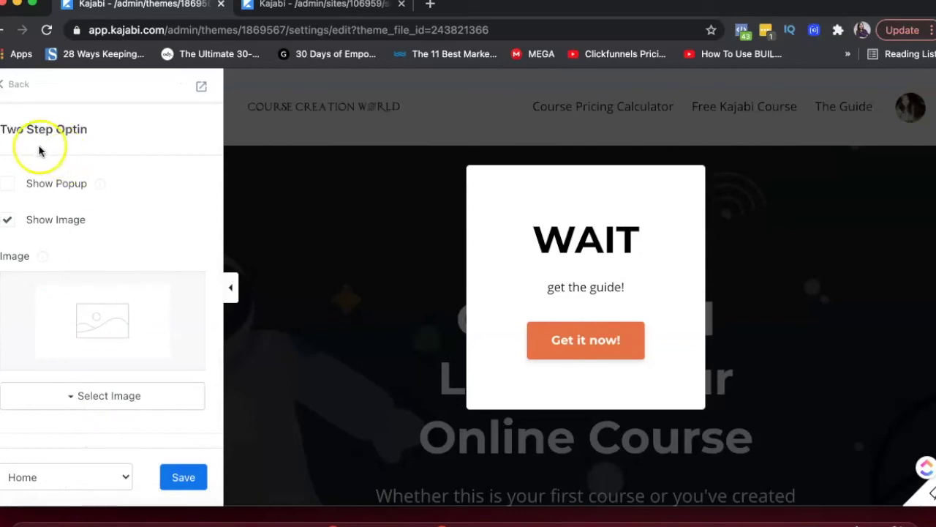
pyautogui.click(9, 183)
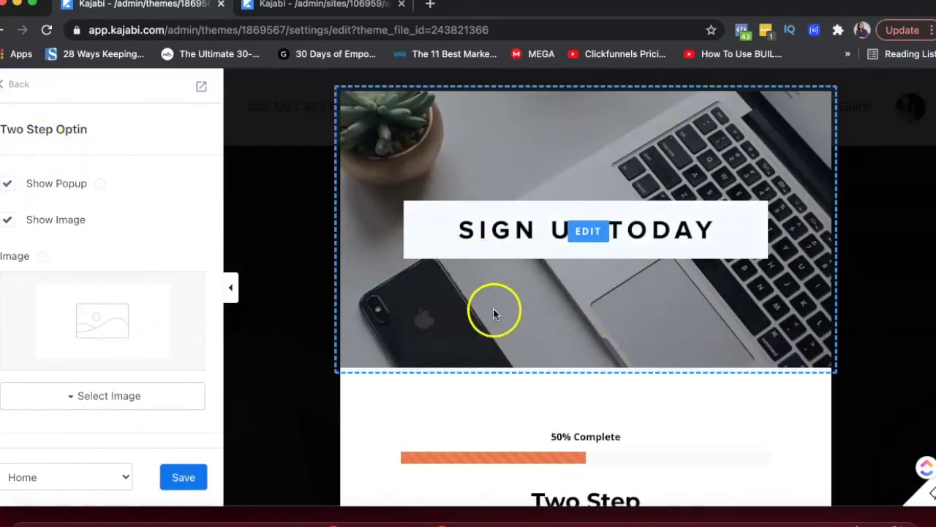
pyautogui.scroll(-5, 492, 310)
pyautogui.scroll(2, 491, 308)
pyautogui.scroll(-2, 491, 308)
pyautogui.scroll(3, 491, 308)
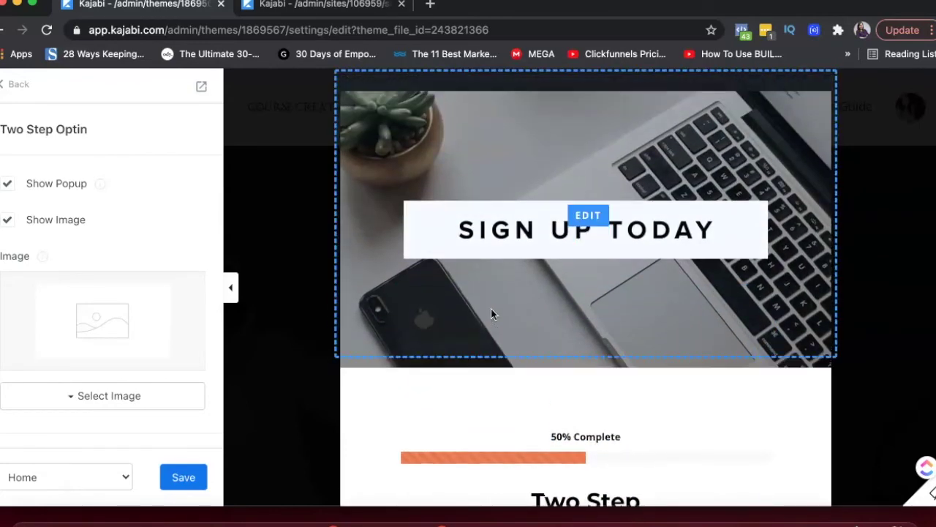
pyautogui.scroll(-5, 105, 293)
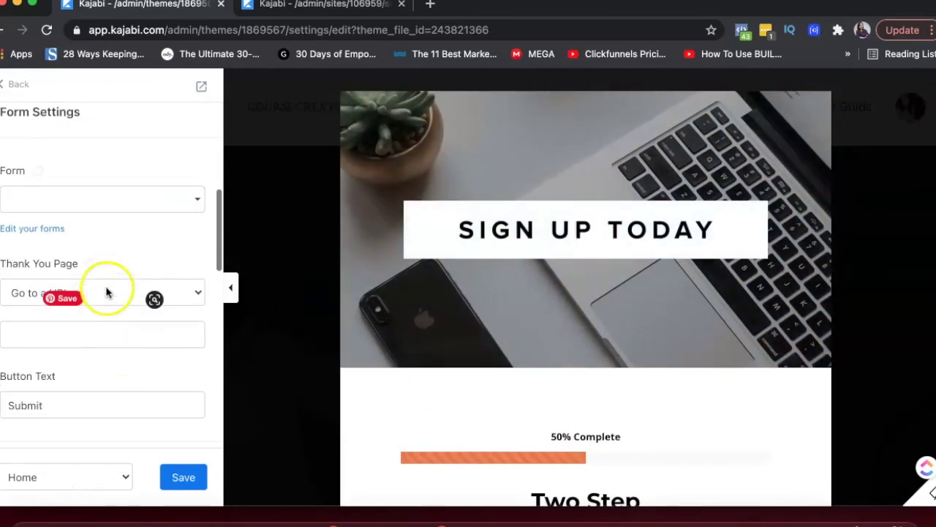
# Save the Two Step Optin settings and leave the page editor for the Theme page.
pyautogui.click(176, 481)
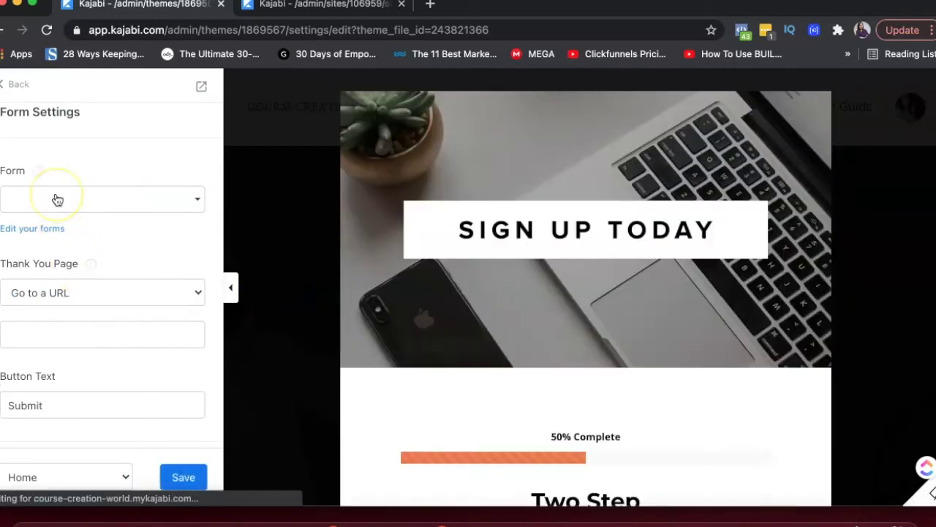
pyautogui.click(16, 85)
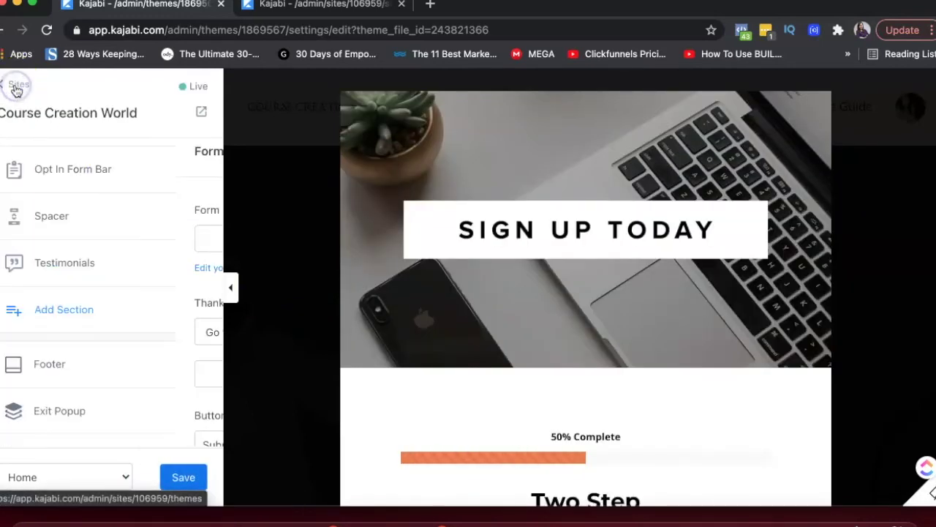
pyautogui.scroll(-1, 109, 307)
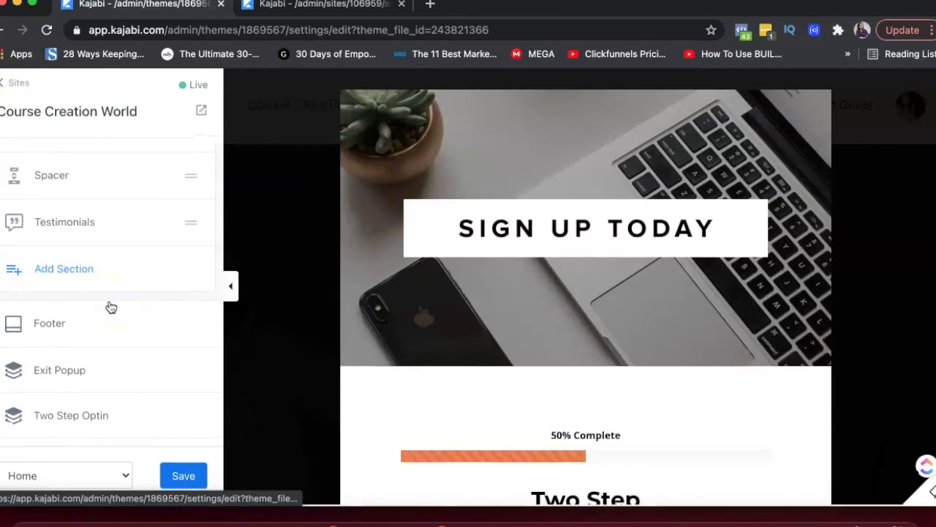
pyautogui.scroll(10, 110, 307)
pyautogui.click(24, 86)
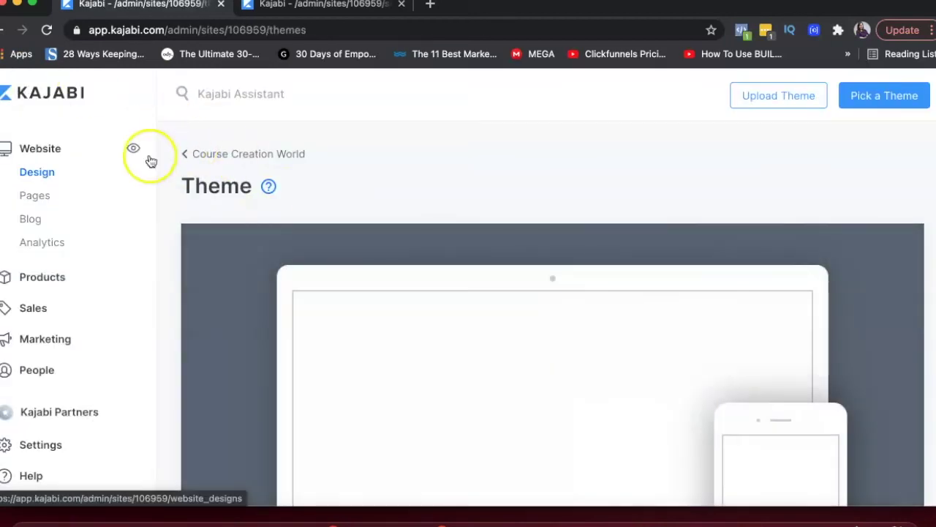
# Return to the website's Design page and look through its theme preview pages, including Library, Blog and Blog Post.
pyautogui.click(56, 173)
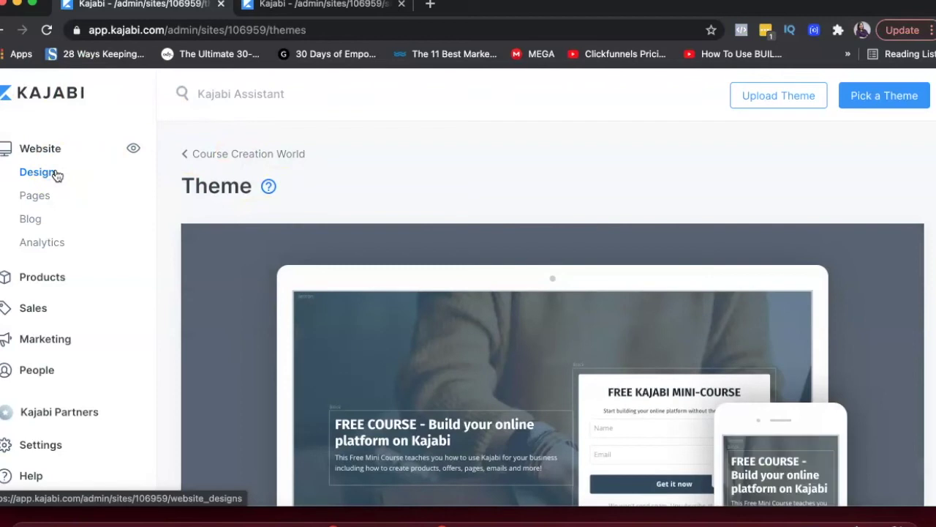
pyautogui.click(35, 174)
pyautogui.scroll(-2, 268, 261)
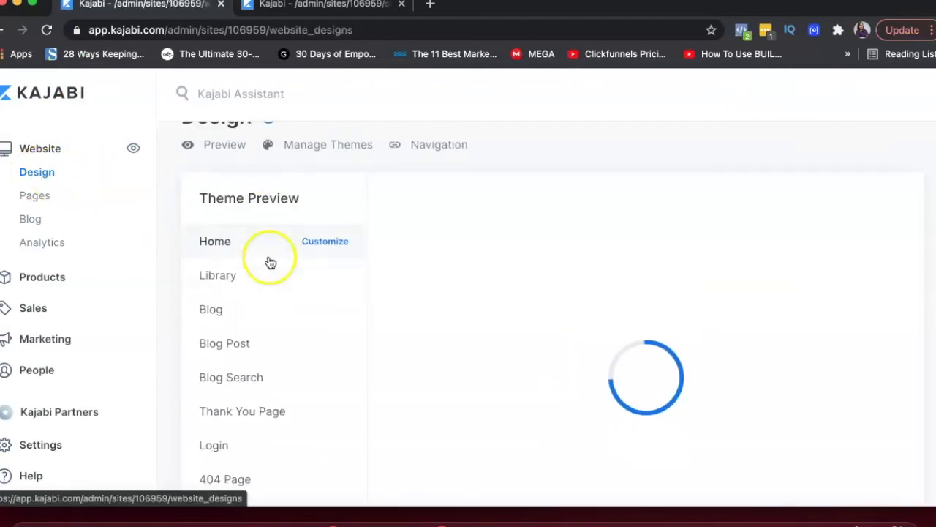
pyautogui.click(231, 236)
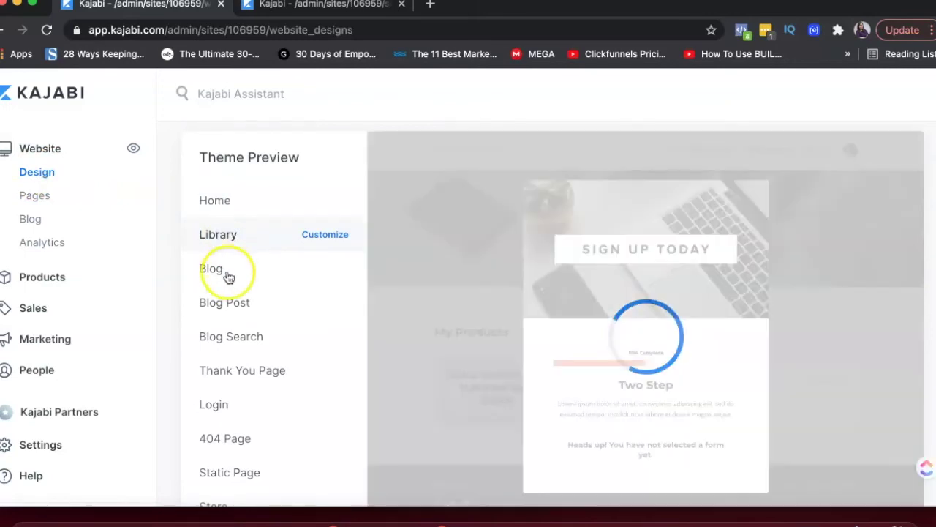
pyautogui.click(228, 274)
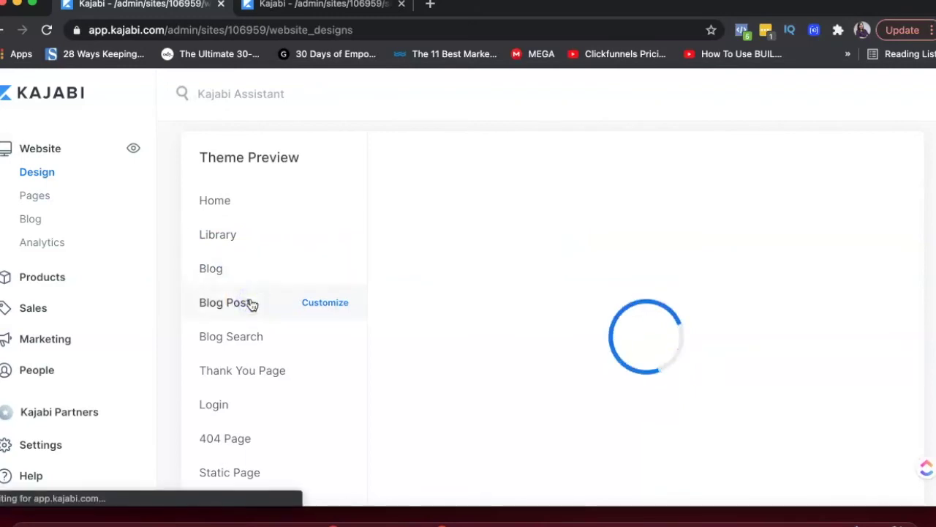
pyautogui.scroll(-2, 264, 310)
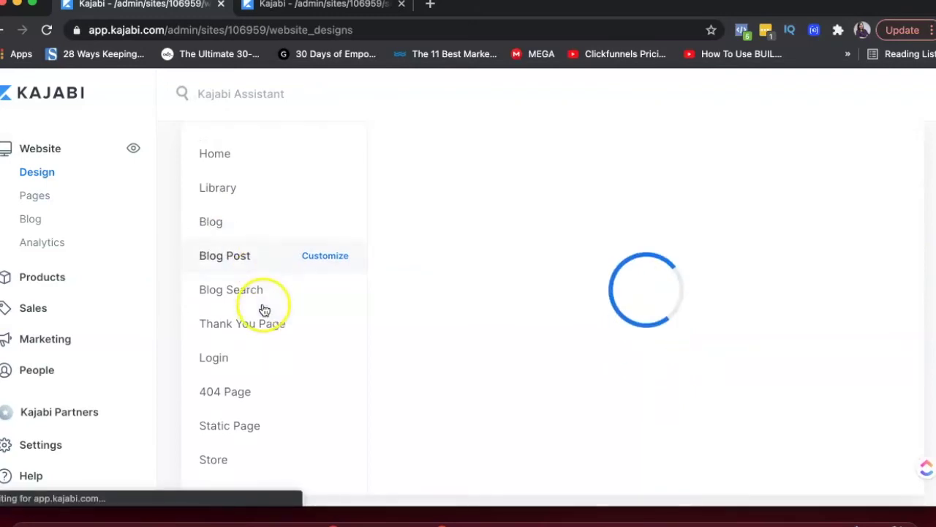
pyautogui.click(217, 351)
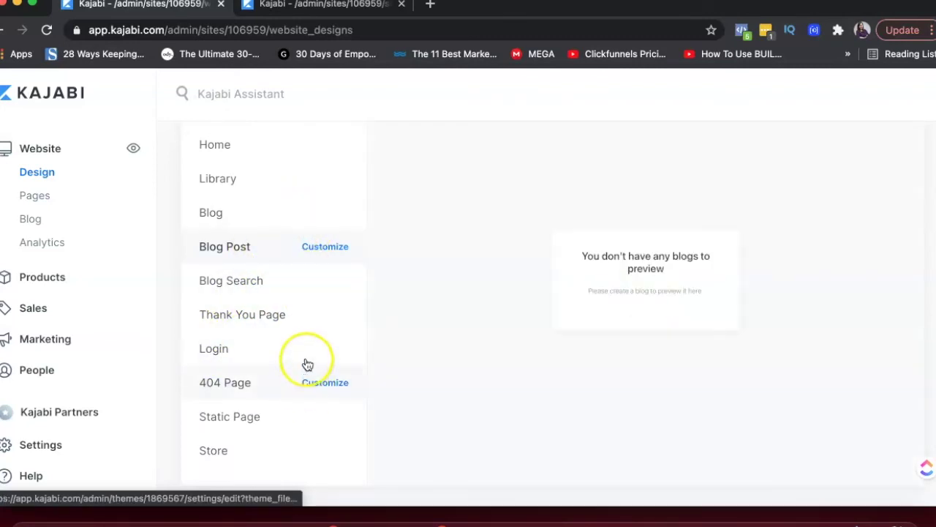
pyautogui.scroll(4, 320, 351)
pyautogui.scroll(1, 322, 352)
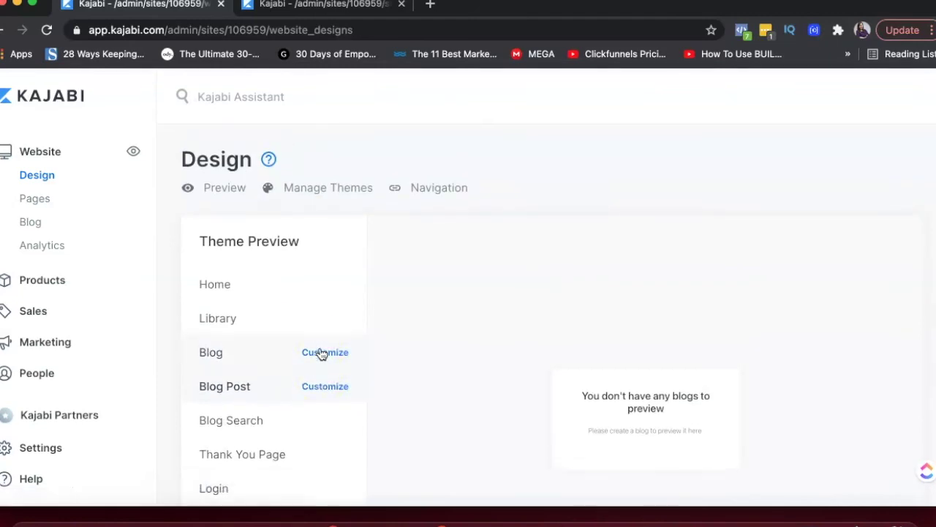
# Preview the website's home page from the Design page and look over the Site Settings categories.
pyautogui.click(221, 192)
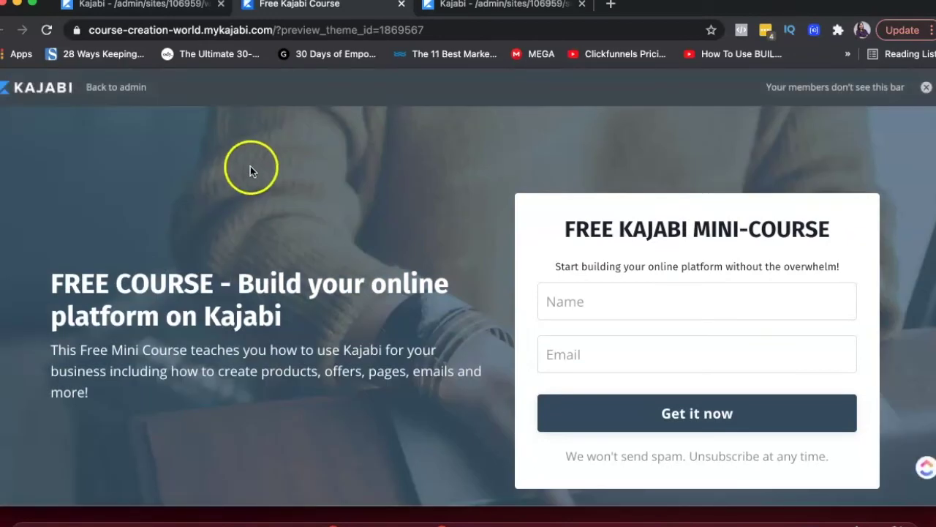
pyautogui.click(454, 6)
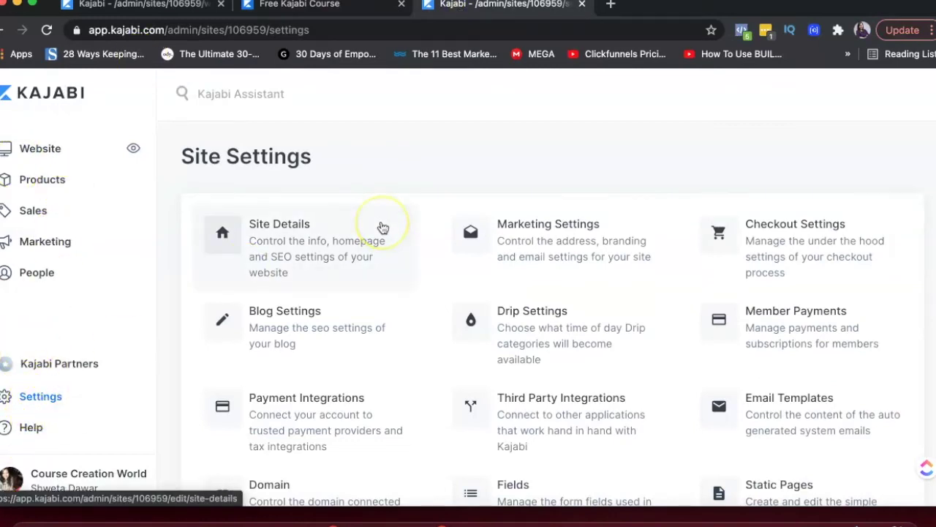
pyautogui.scroll(-1, 383, 228)
pyautogui.scroll(-1, 383, 228)
pyautogui.scroll(2, 383, 228)
pyautogui.scroll(-3, 382, 227)
pyautogui.scroll(3, 382, 227)
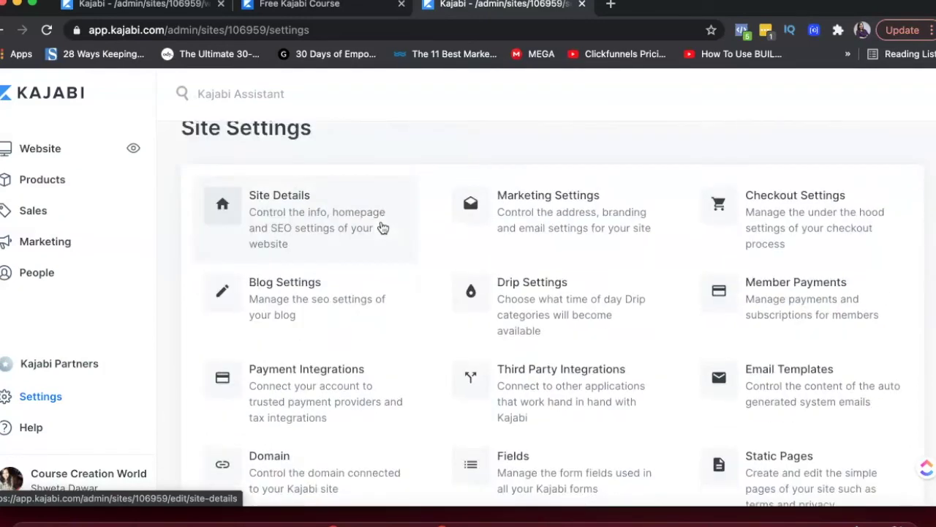
# Open Site Details and compare its Homepage setting with the page shown in the website preview.
pyautogui.click(290, 220)
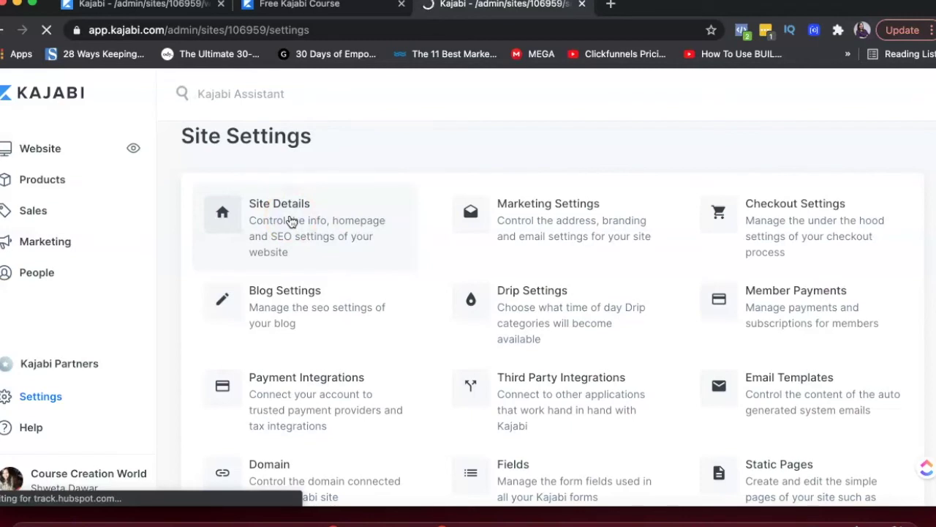
pyautogui.click(308, 223)
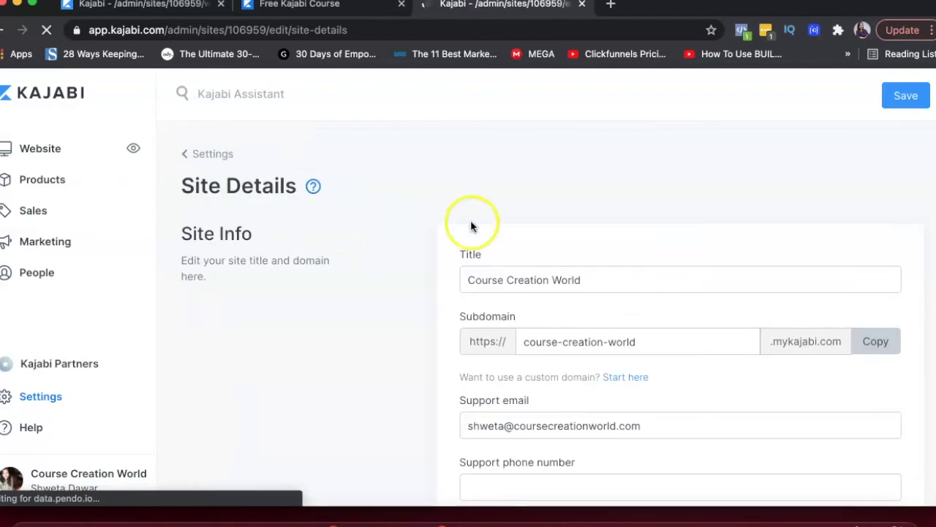
pyautogui.scroll(-2, 449, 307)
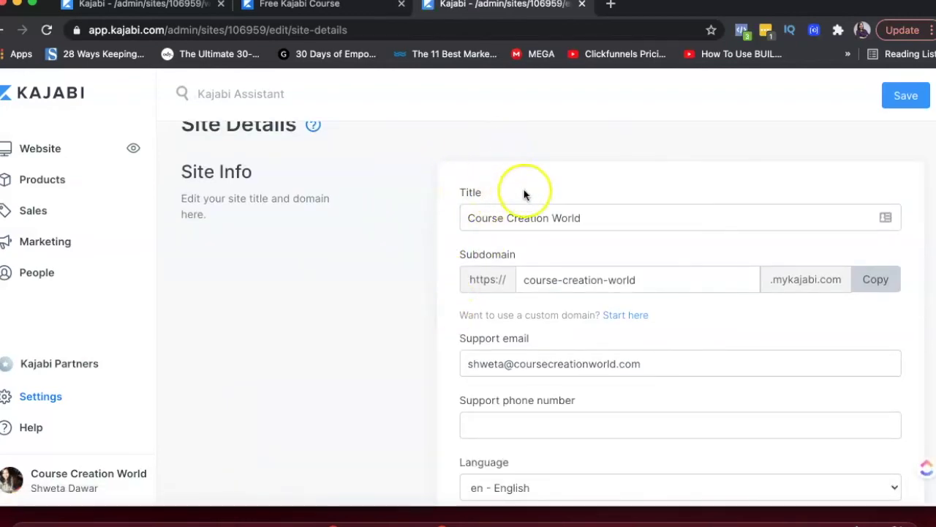
pyautogui.scroll(-6, 522, 336)
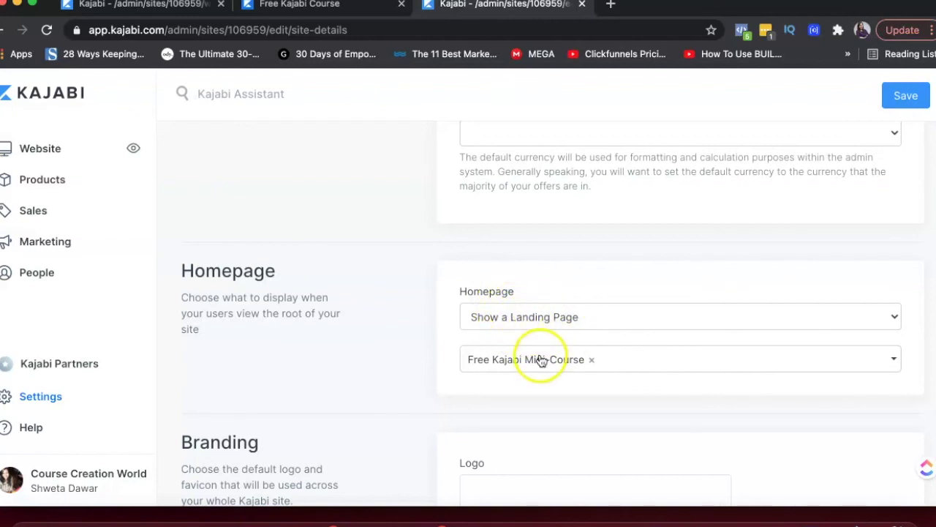
pyautogui.click(298, 6)
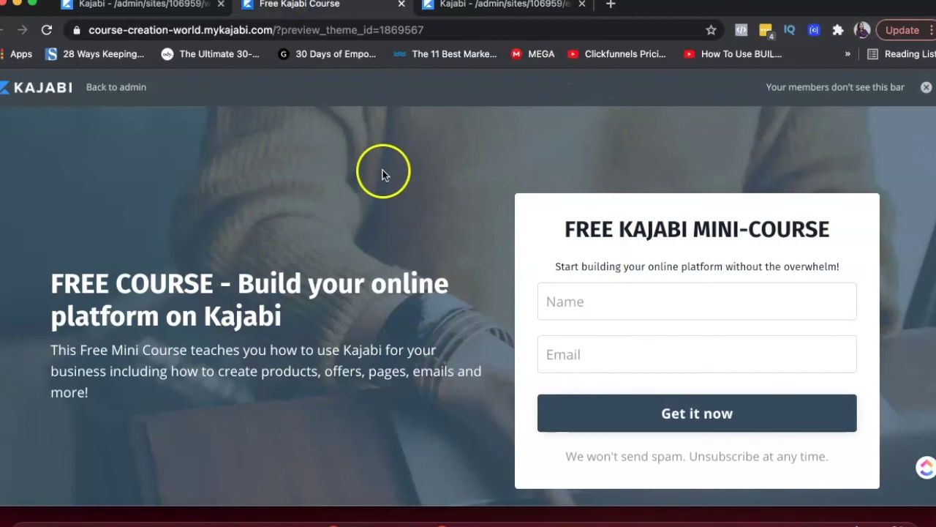
pyautogui.click(504, 10)
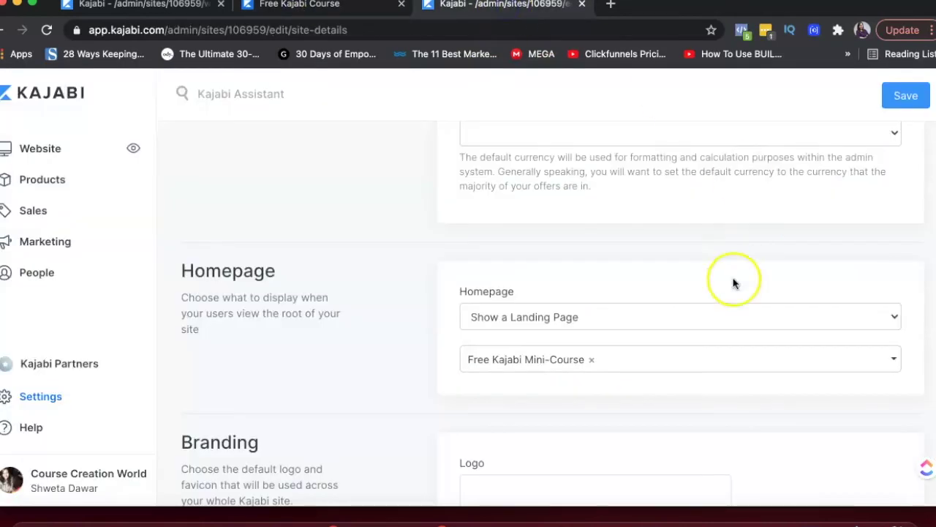
# Set the Homepage option to Show the Theme Home Page, save the site details and close the old website preview.
pyautogui.click(705, 321)
pyautogui.click(686, 279)
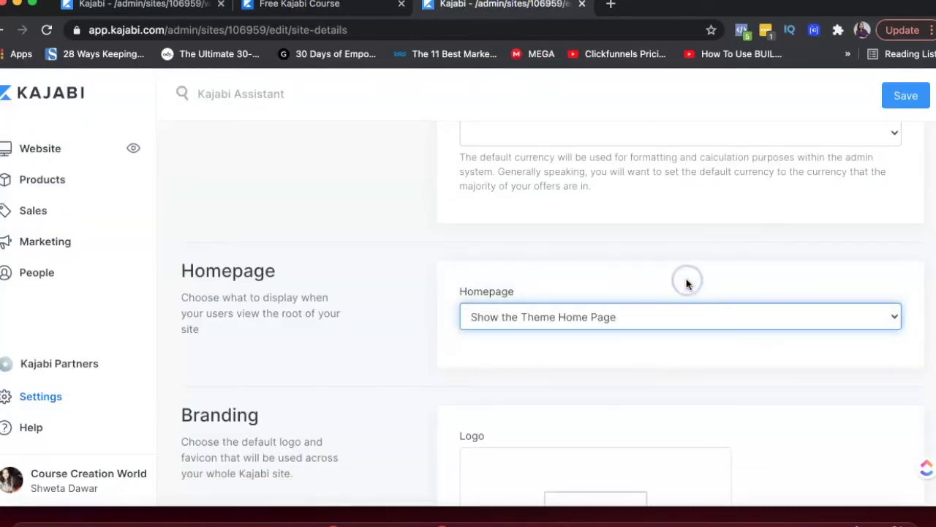
pyautogui.click(905, 96)
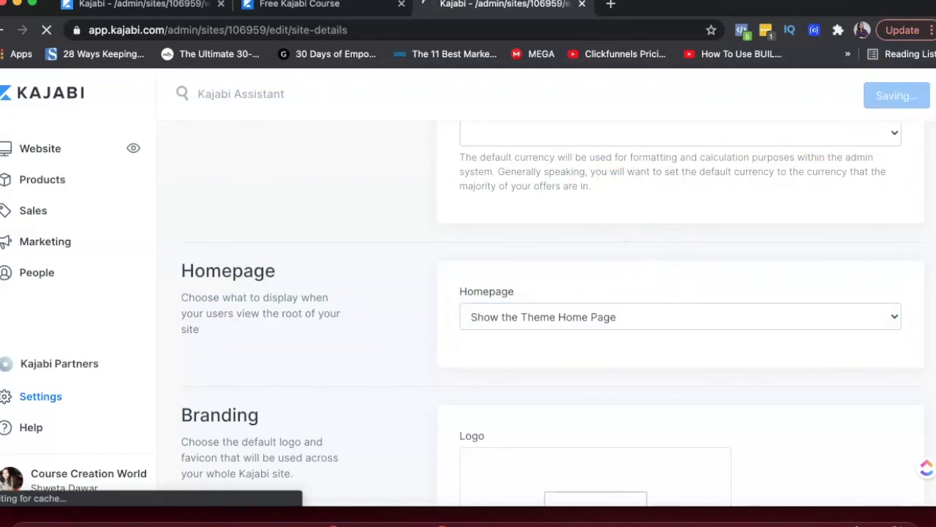
pyautogui.click(401, 5)
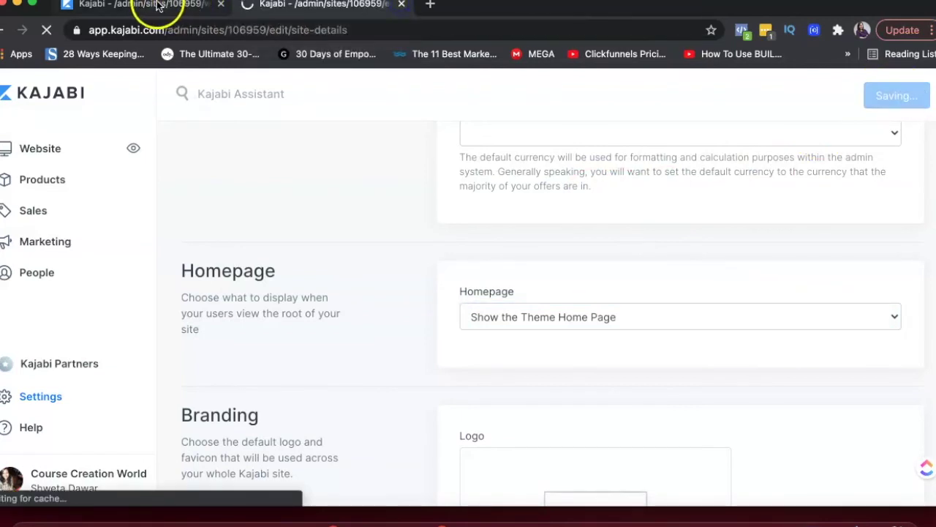
pyautogui.click(153, 5)
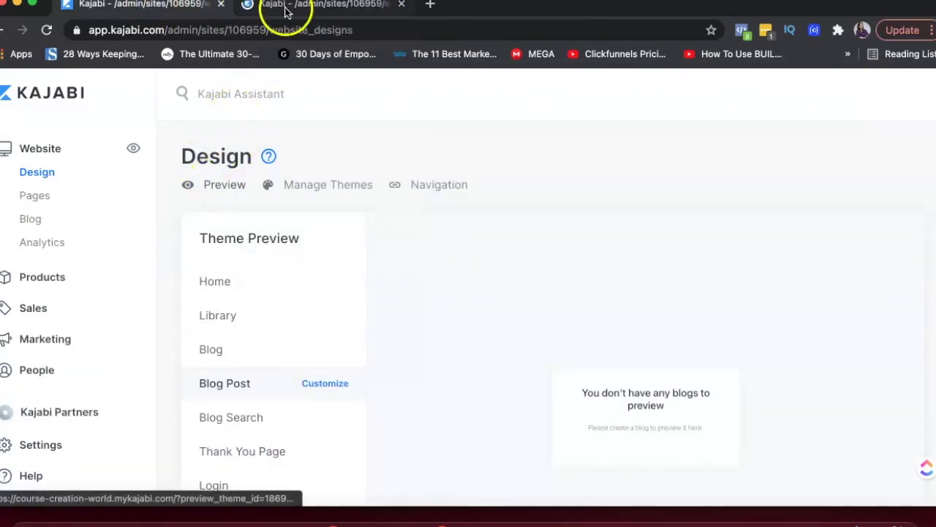
# Look through the Site Details sections, covering Branding, Colors, Instructor, page scripts, and SEO and Sharing with its page image.
pyautogui.click(281, 6)
pyautogui.scroll(-10, 612, 329)
pyautogui.scroll(-3, 612, 329)
pyautogui.moveTo(511, 282)
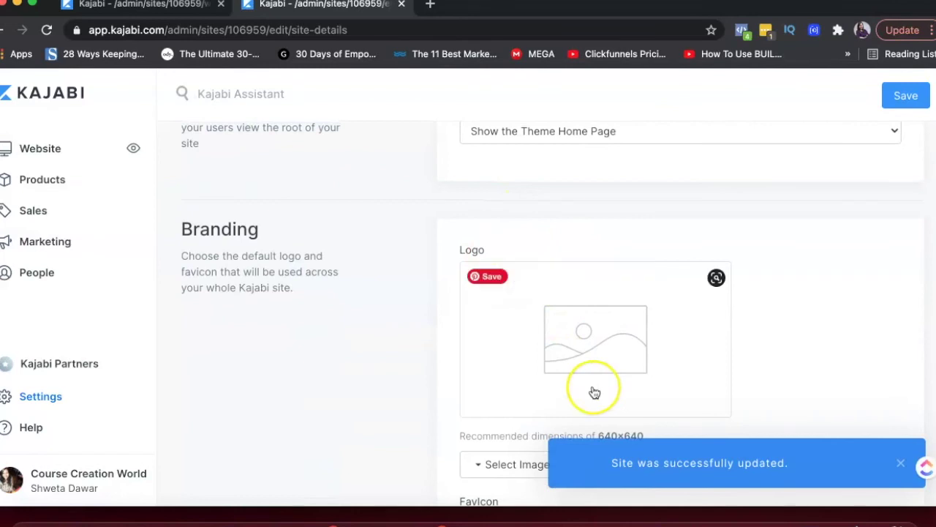
pyautogui.scroll(-5, 591, 391)
pyautogui.scroll(-5, 518, 295)
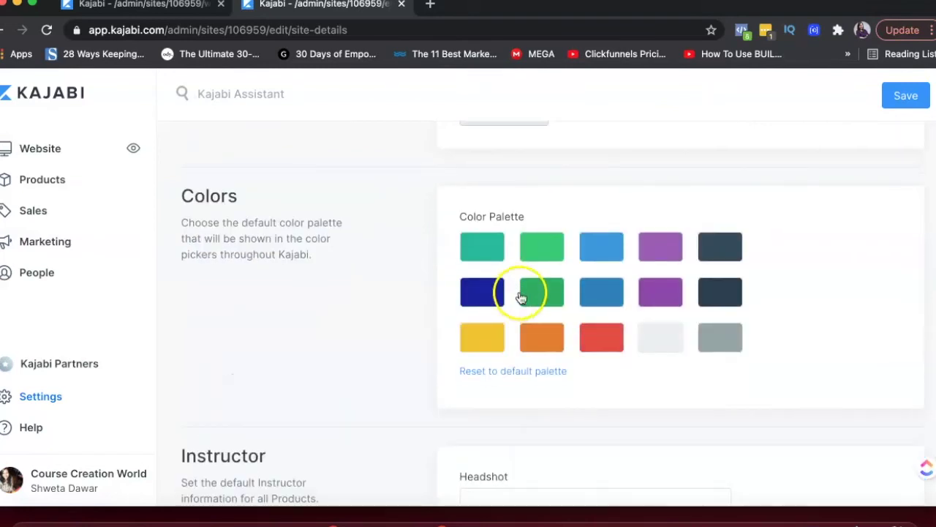
pyautogui.scroll(-5, 591, 391)
pyautogui.scroll(-3, 589, 391)
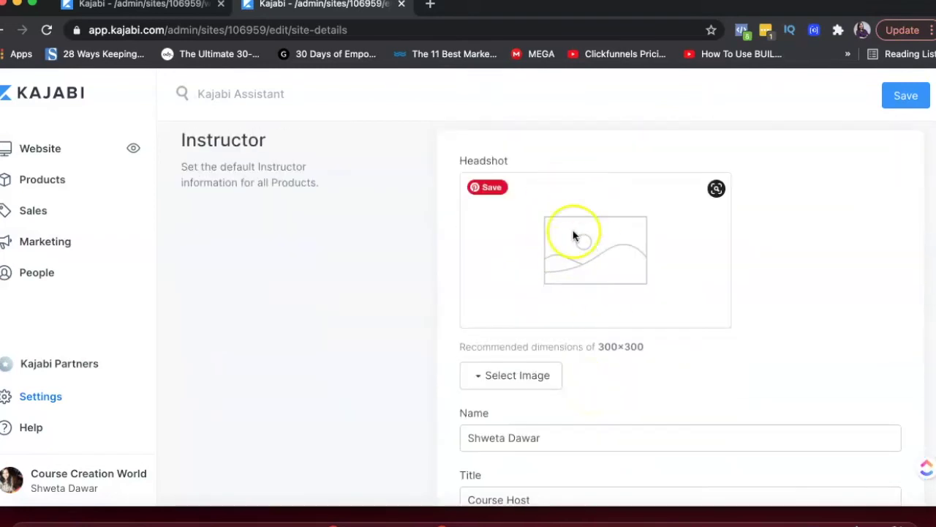
pyautogui.scroll(-3, 571, 272)
pyautogui.scroll(-5, 571, 277)
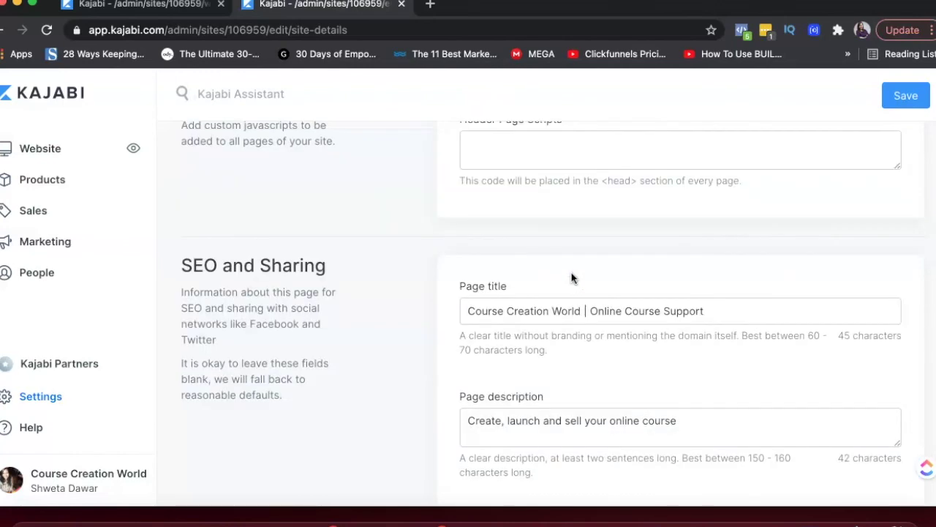
pyautogui.scroll(2, 571, 278)
pyautogui.scroll(-3, 520, 233)
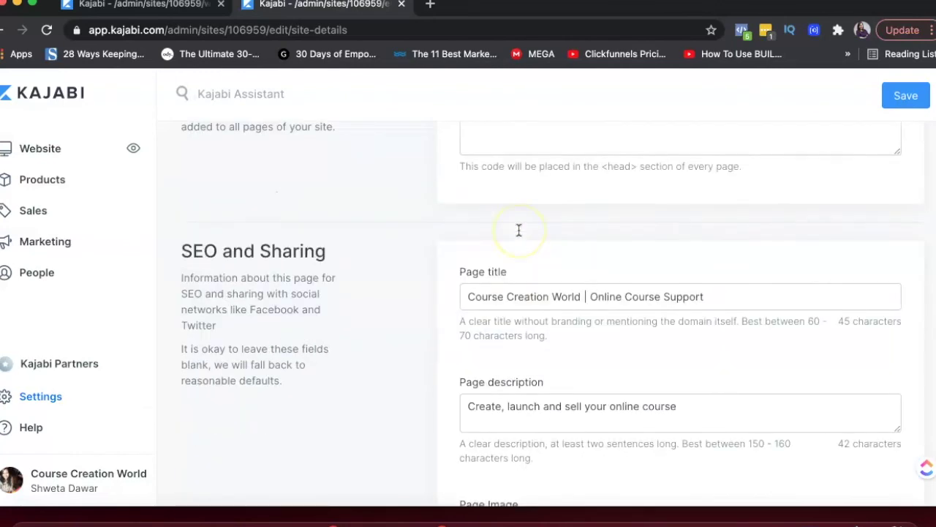
pyautogui.scroll(-3, 578, 307)
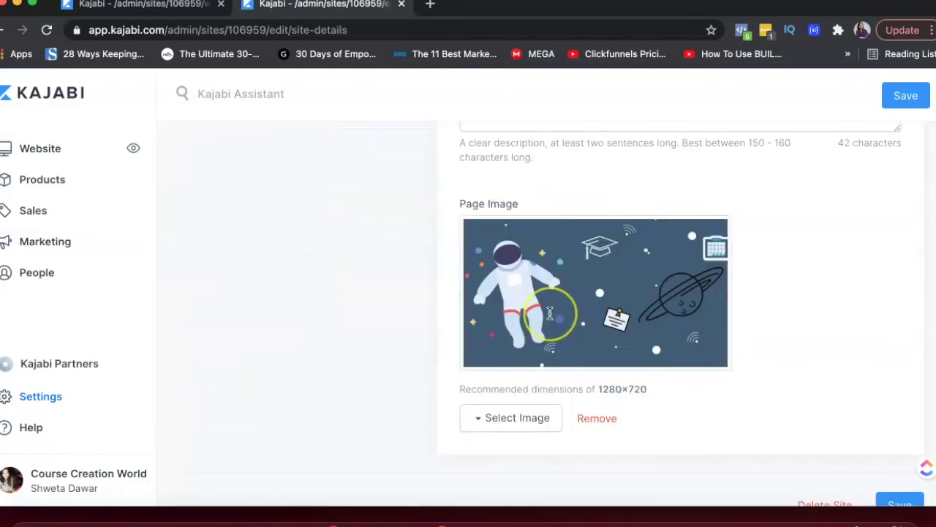
pyautogui.scroll(2, 549, 313)
pyautogui.scroll(15, 549, 313)
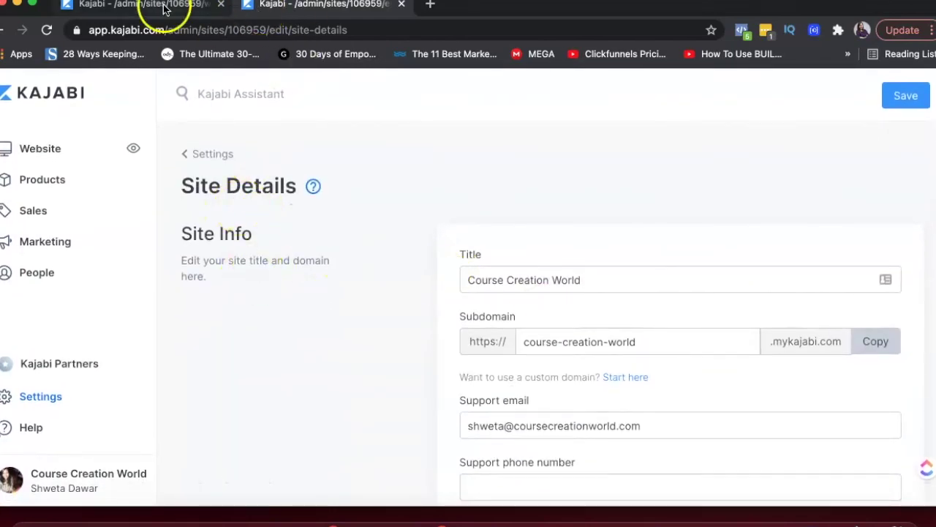
pyautogui.scroll(-7, 524, 236)
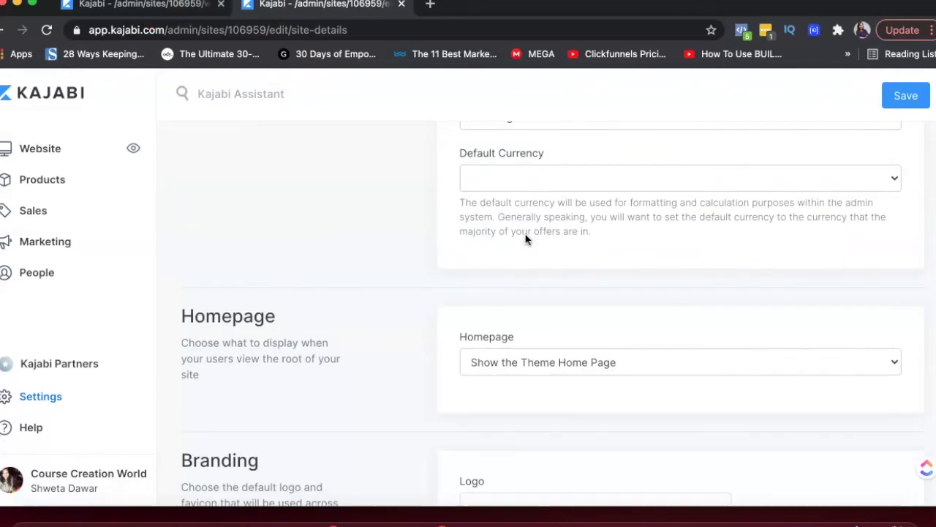
# Preview the website again from the Design page and look over the theme home page.
pyautogui.click(152, 6)
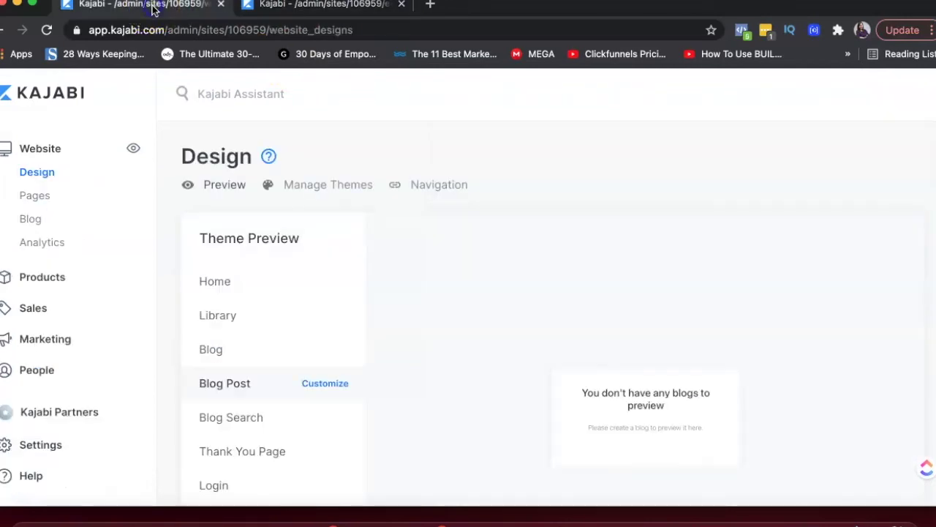
pyautogui.click(227, 183)
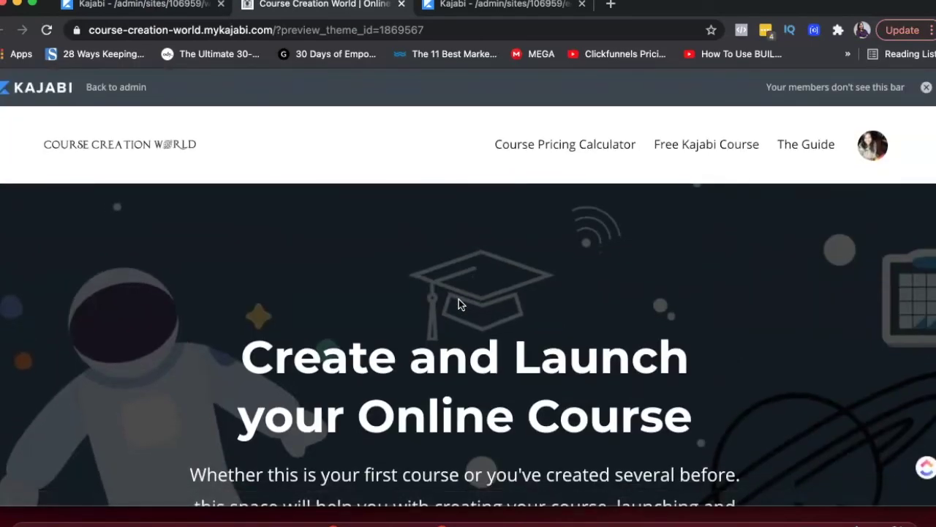
pyautogui.scroll(-10, 458, 303)
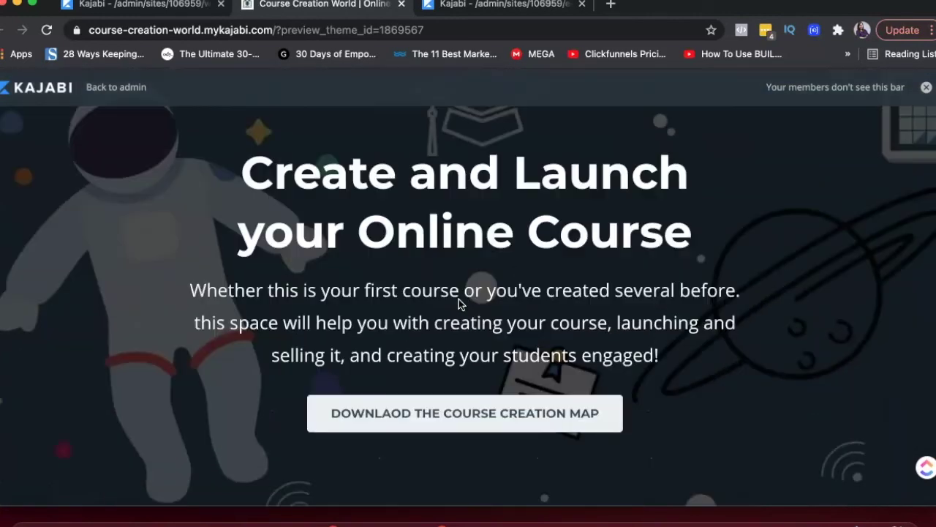
# Review the previewed theme home page from its header navigation and hero banner through the countdown, image blocks and testimonial.
pyautogui.scroll(10, 458, 304)
pyautogui.click(609, 146)
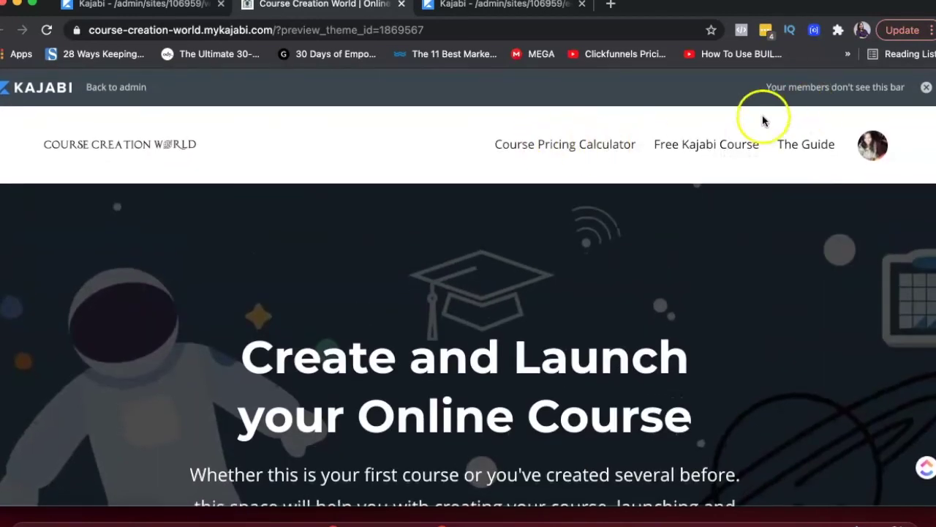
pyautogui.scroll(-2, 378, 212)
pyautogui.scroll(-5, 379, 212)
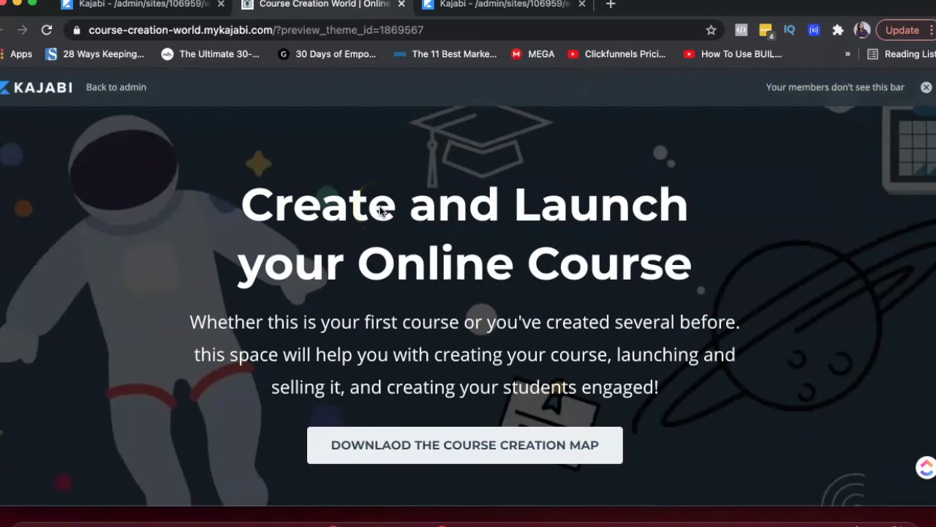
pyautogui.scroll(-4, 468, 309)
pyautogui.scroll(-20, 470, 313)
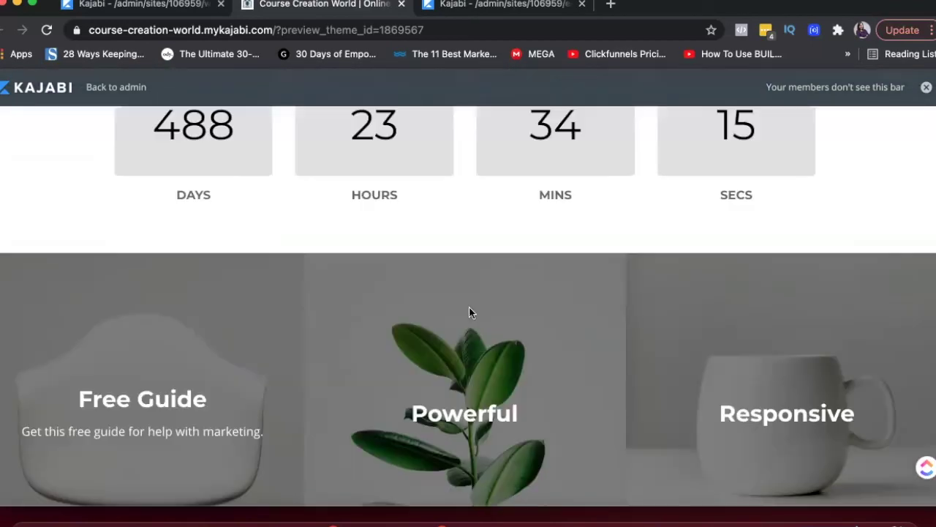
pyautogui.scroll(-10, 469, 310)
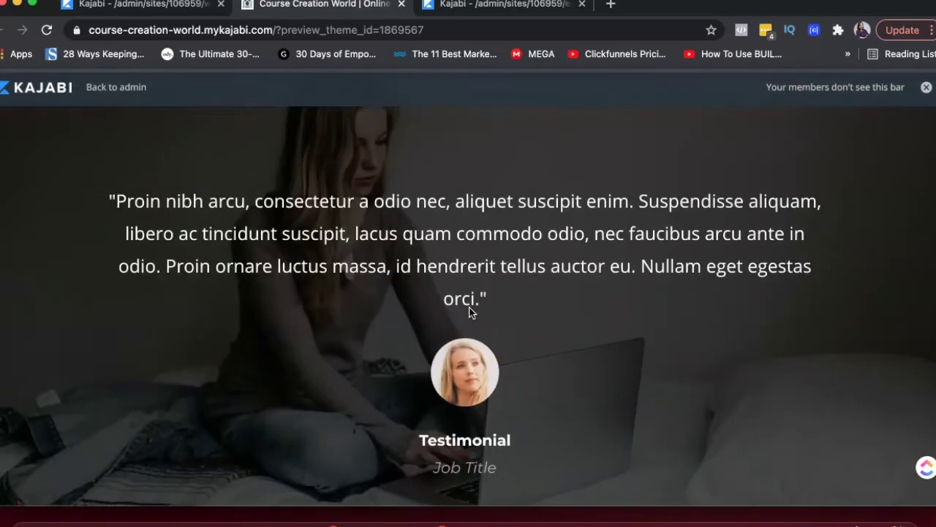
# Set the Homepage option in Site Details to Show a Landing Page with Free Kajabi Mini-Course, and save the site details.
pyautogui.click(466, 6)
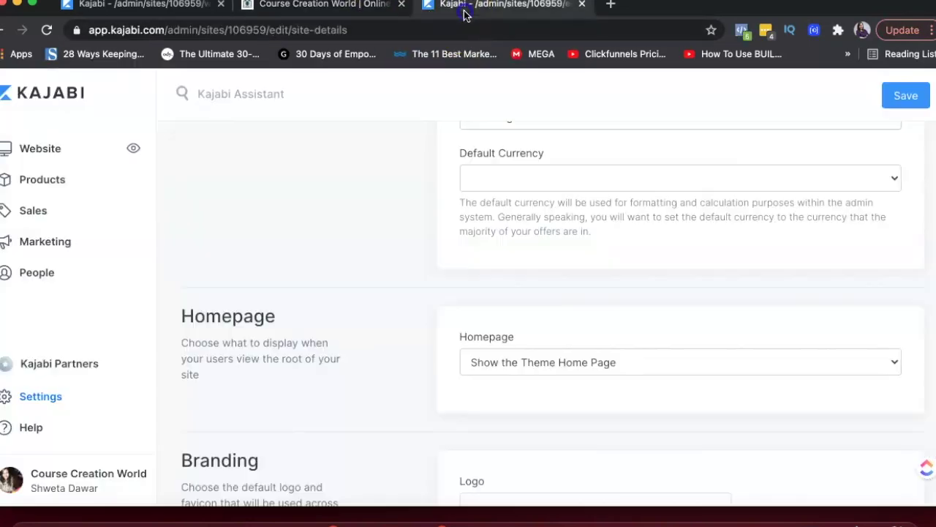
pyautogui.scroll(6, 560, 338)
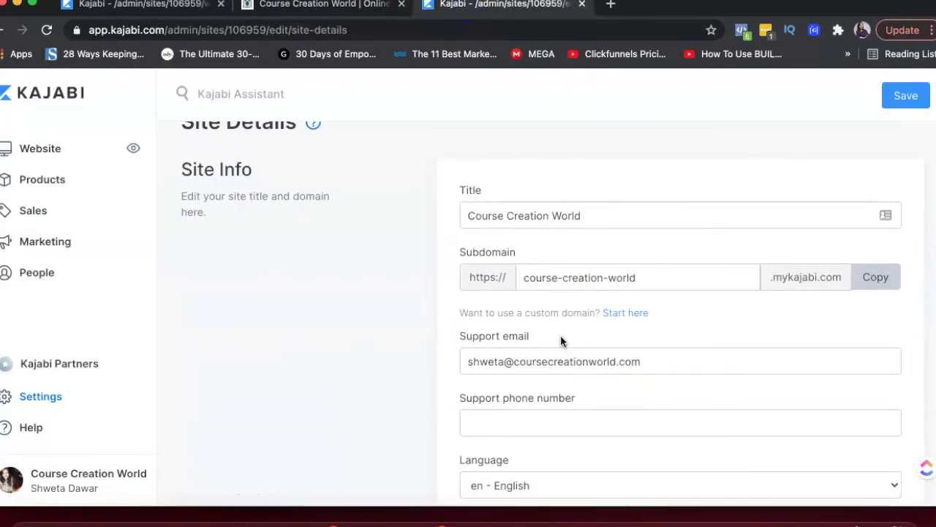
pyautogui.scroll(-5, 560, 338)
pyautogui.click(587, 380)
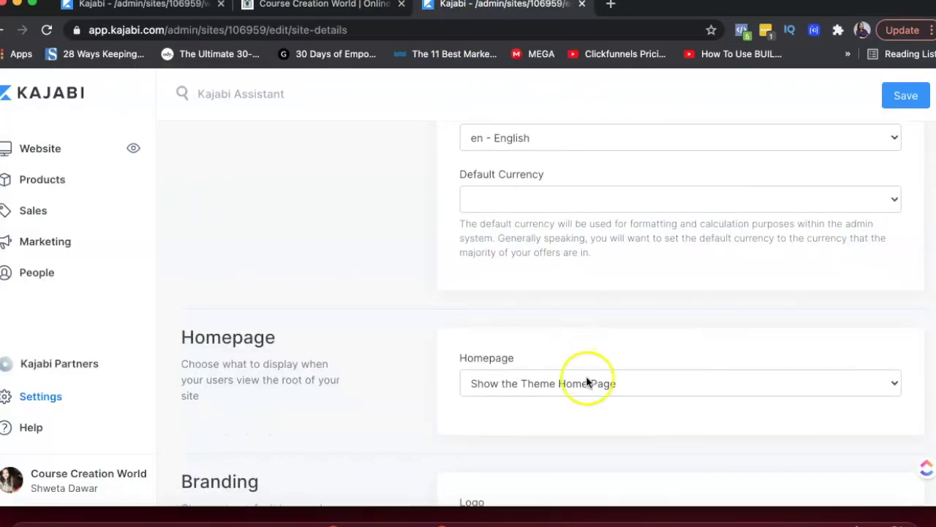
pyautogui.click(573, 417)
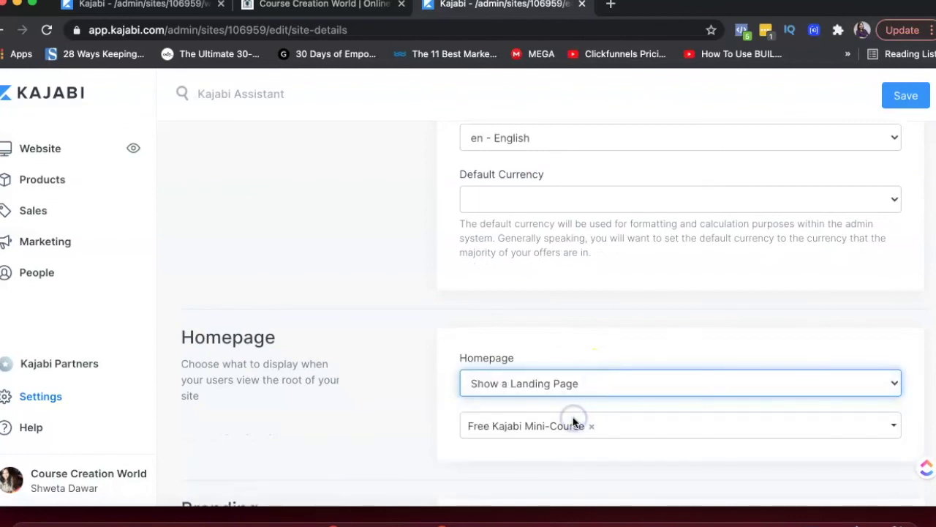
pyautogui.click(905, 94)
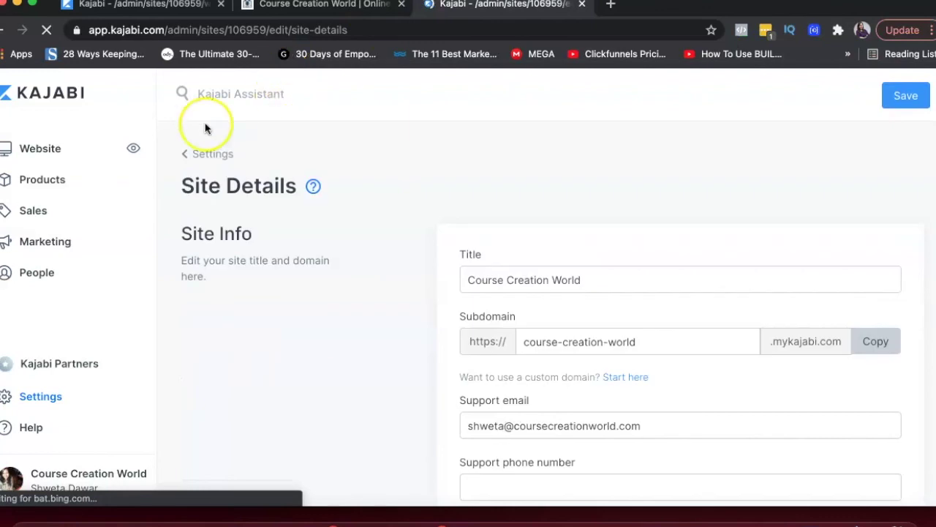
# Return to Site Settings and open the Domain settings to examine the Cloudflare Secure custom domain setup.
pyautogui.click(187, 155)
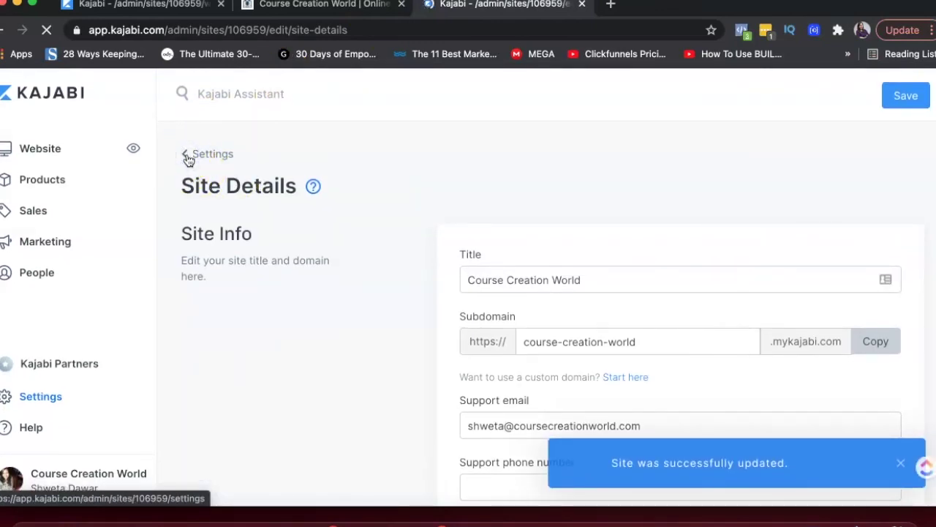
pyautogui.click(207, 155)
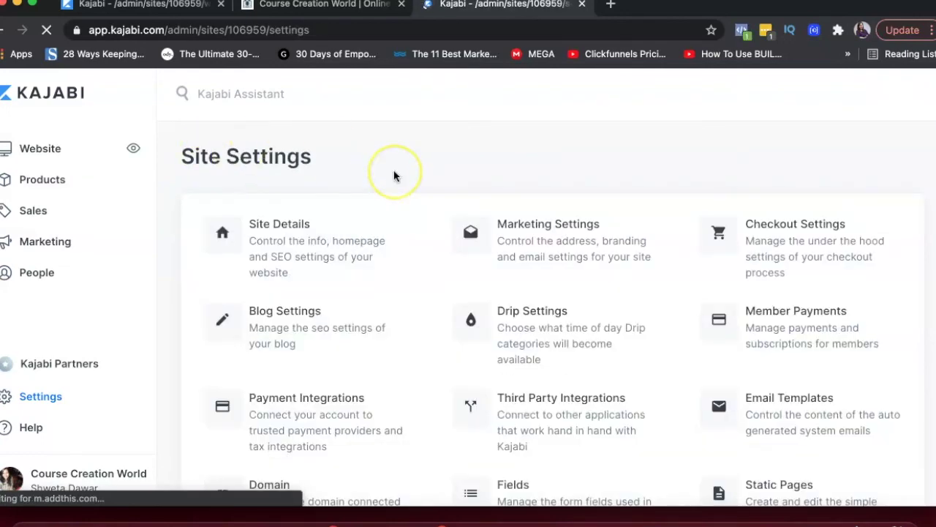
pyautogui.scroll(-2, 393, 176)
pyautogui.scroll(-2, 393, 176)
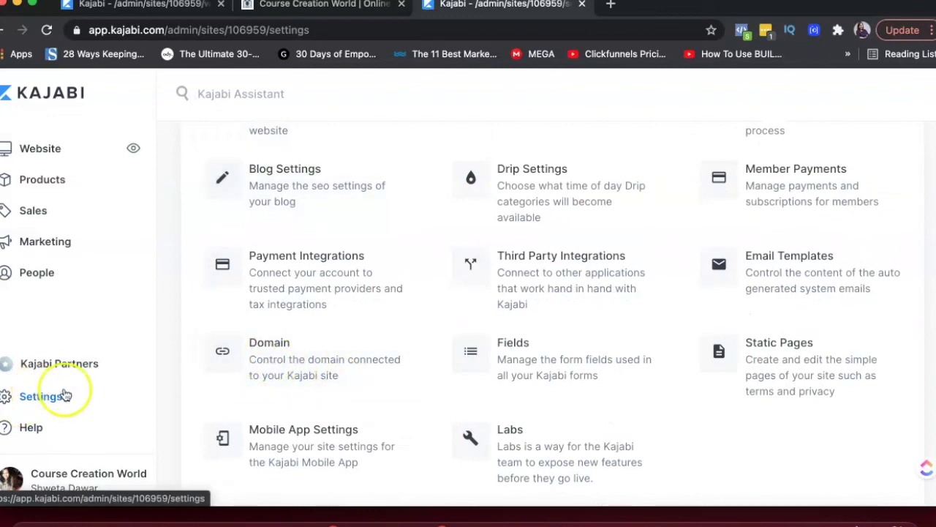
pyautogui.click(268, 364)
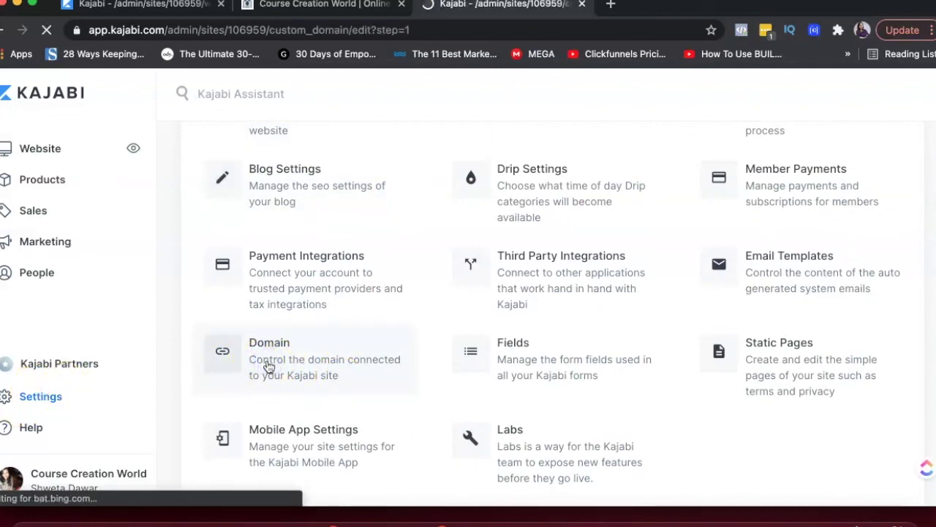
pyautogui.scroll(-2, 364, 219)
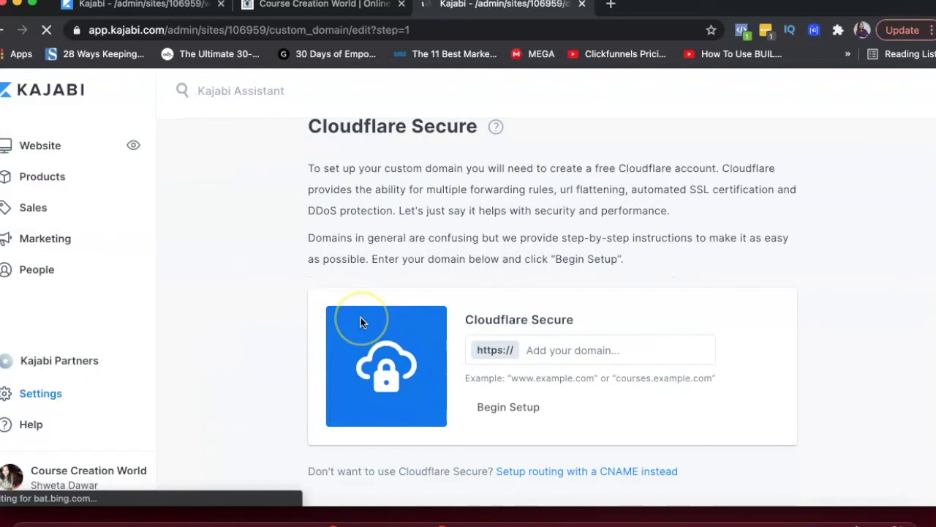
pyautogui.click(629, 348)
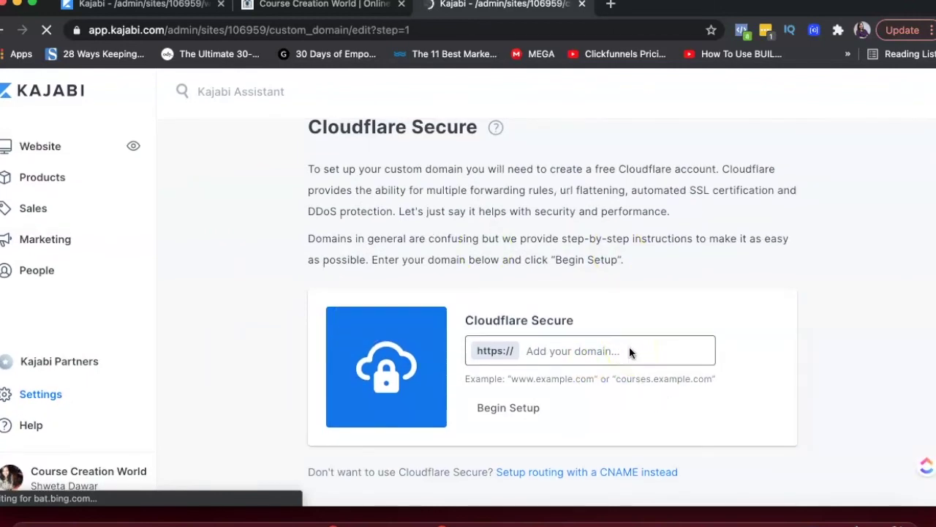
pyautogui.scroll(1, 578, 353)
pyautogui.scroll(-1, 579, 352)
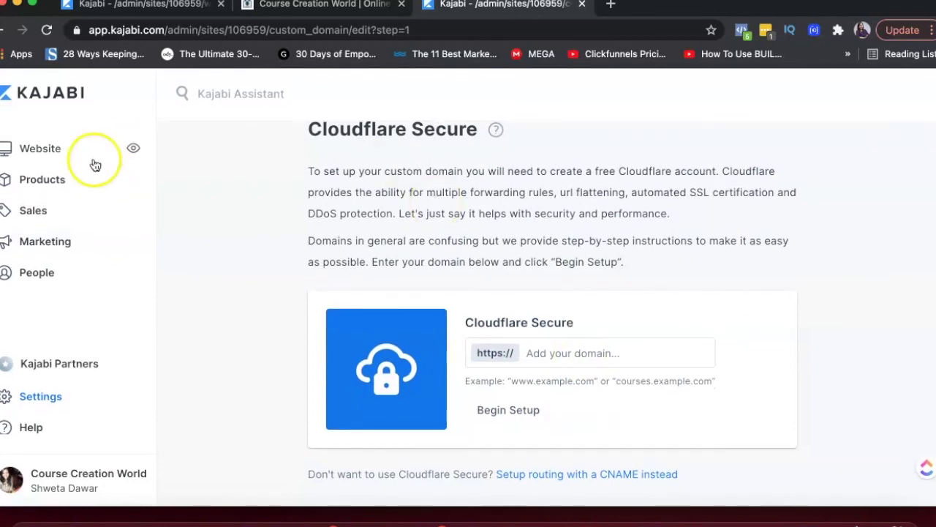
# Go back to the Website area's design page.
pyautogui.click(62, 152)
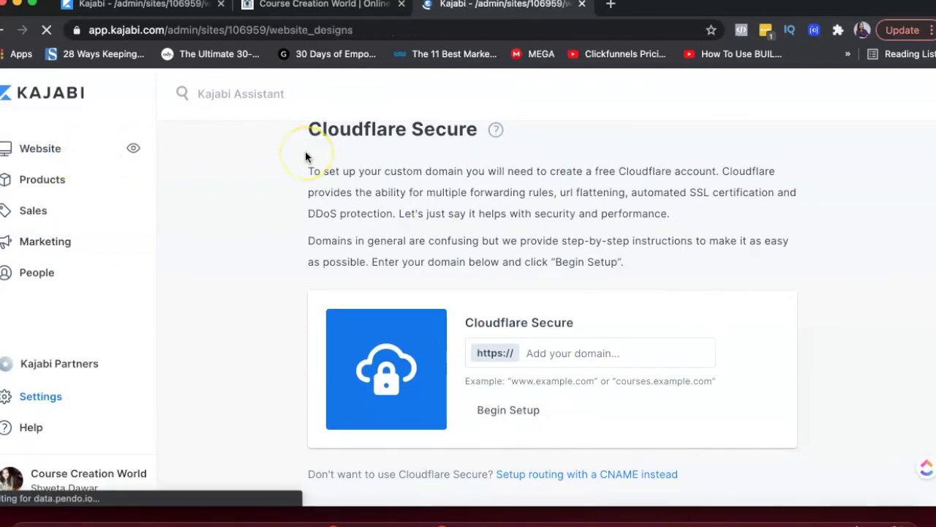